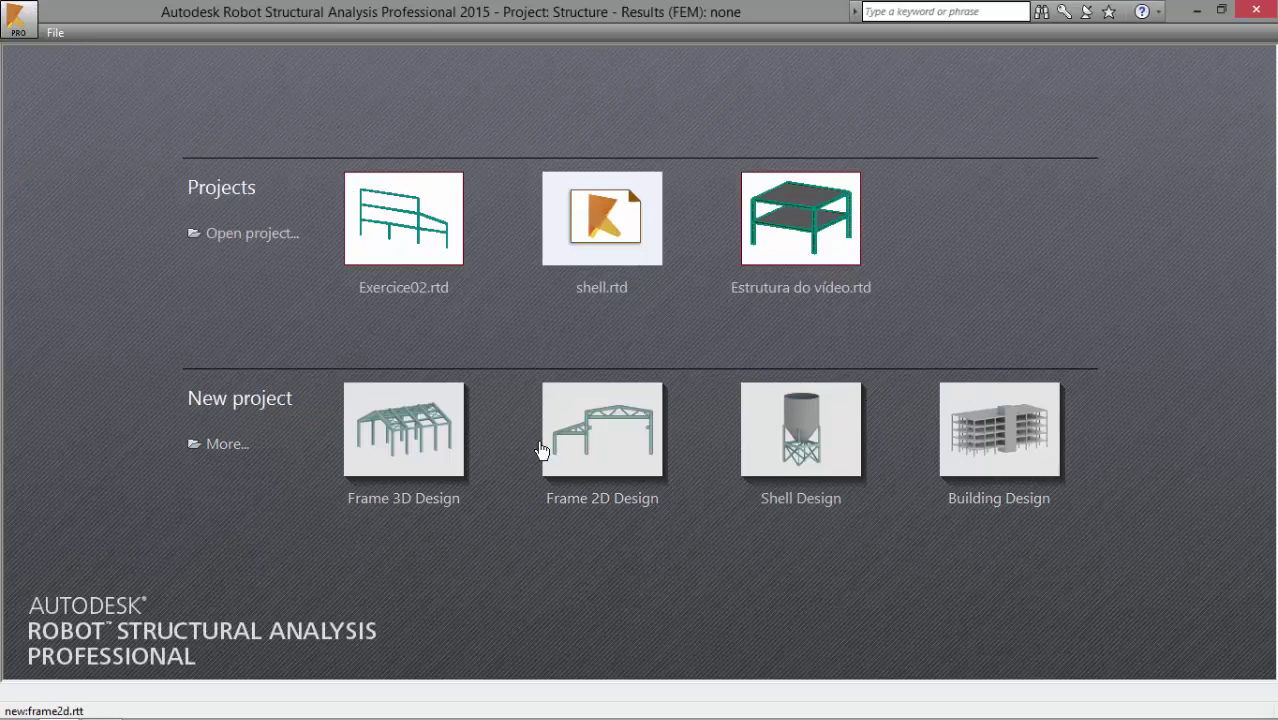
Create a new Frame 2D Design project and choose France as the regional settings in the preferences
click(610, 448)
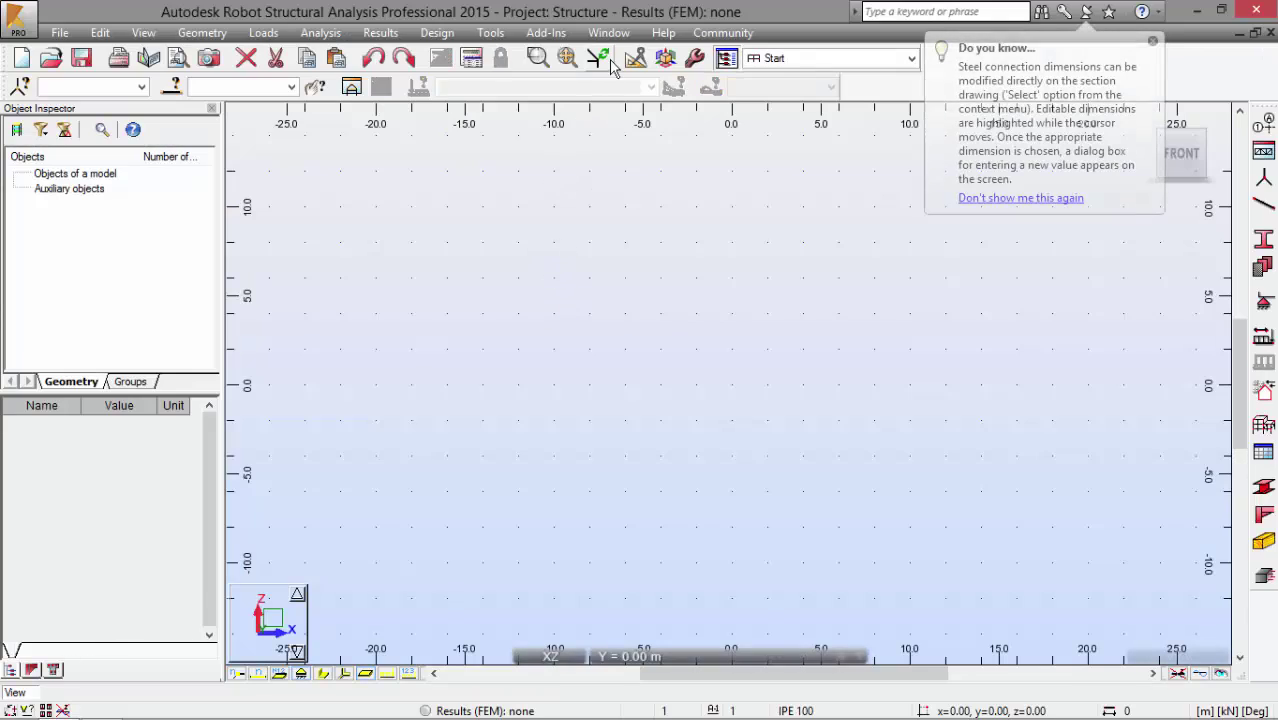
click(508, 36)
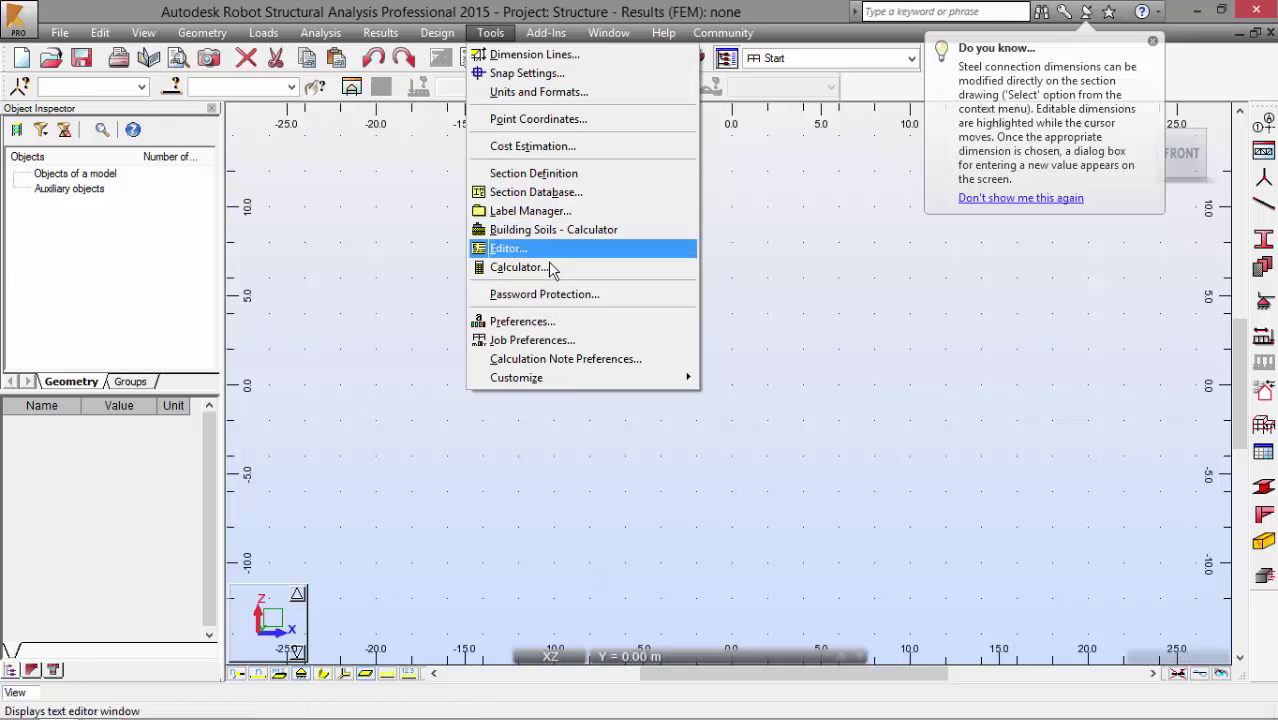
click(540, 322)
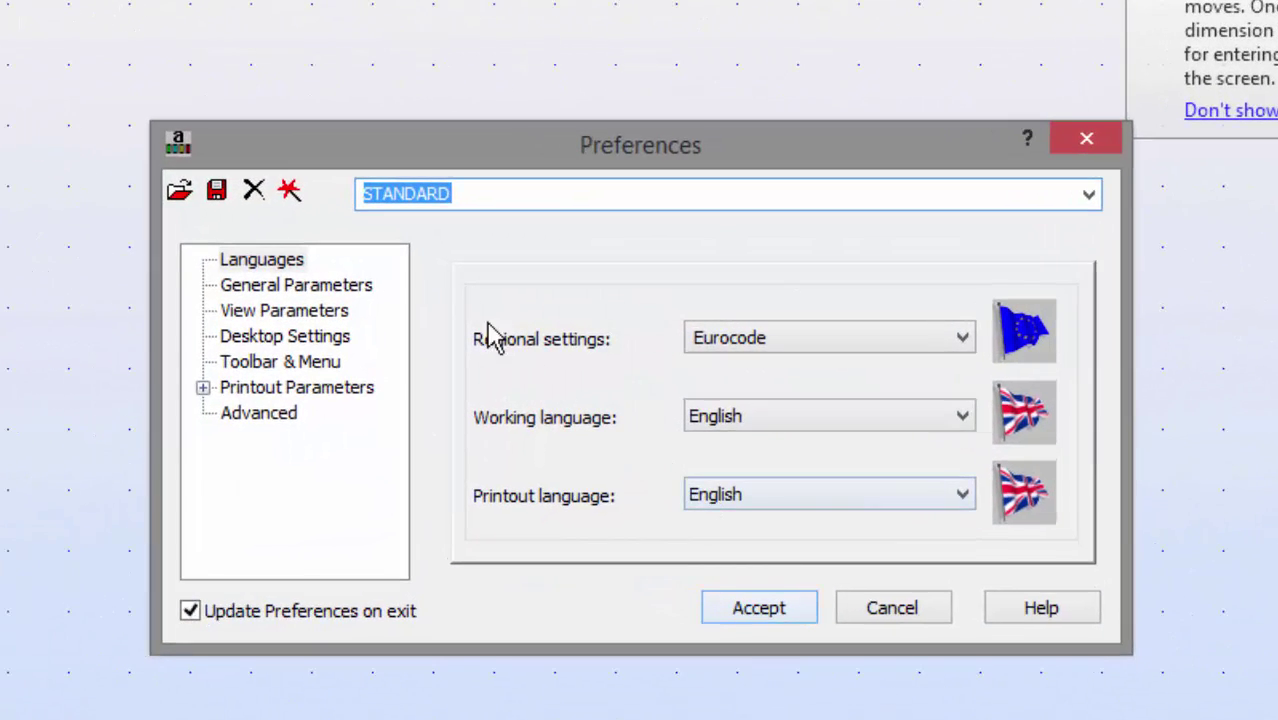
click(733, 350)
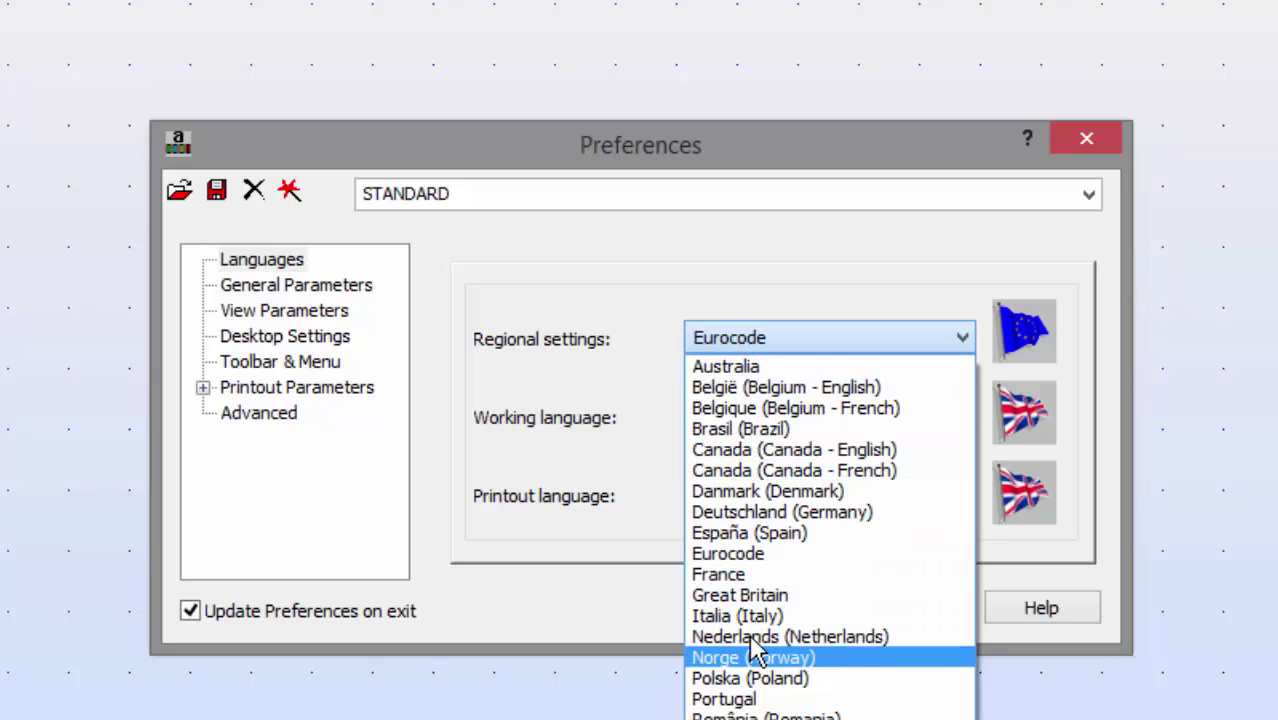
click(760, 576)
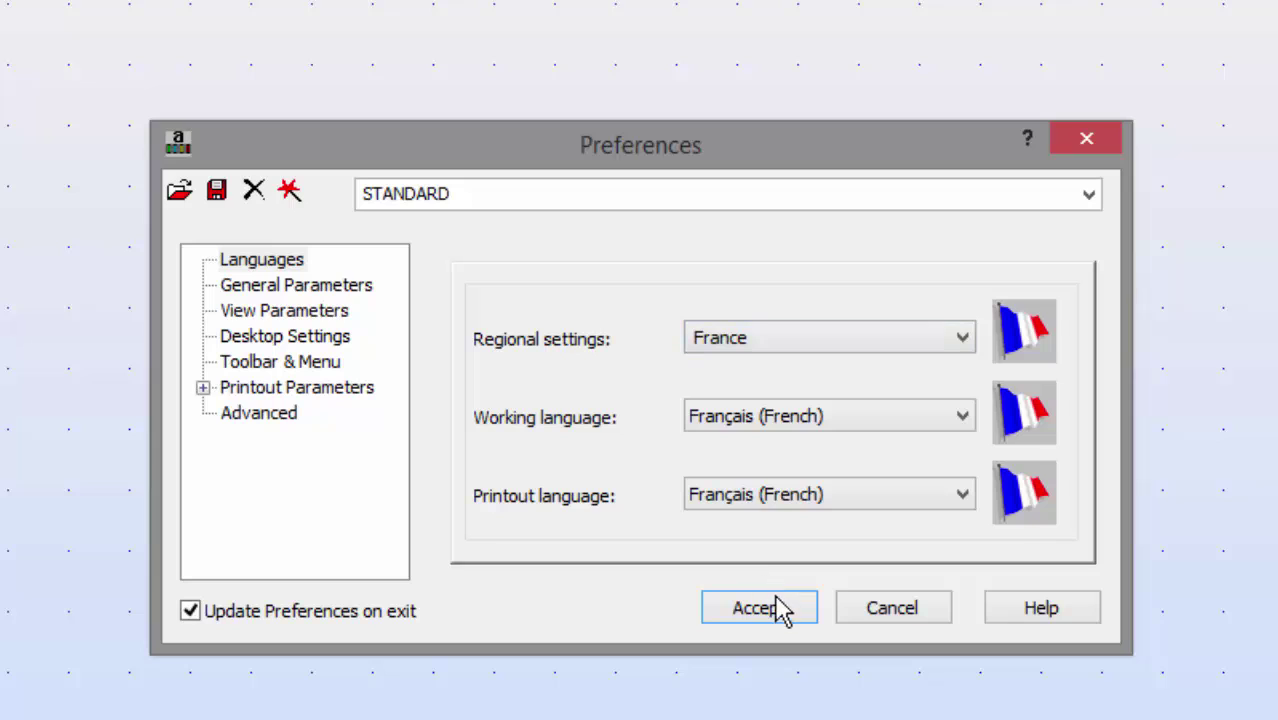
Set the working and printout languages to English, accept the preferences and convert the member parameters to code CM66
click(735, 420)
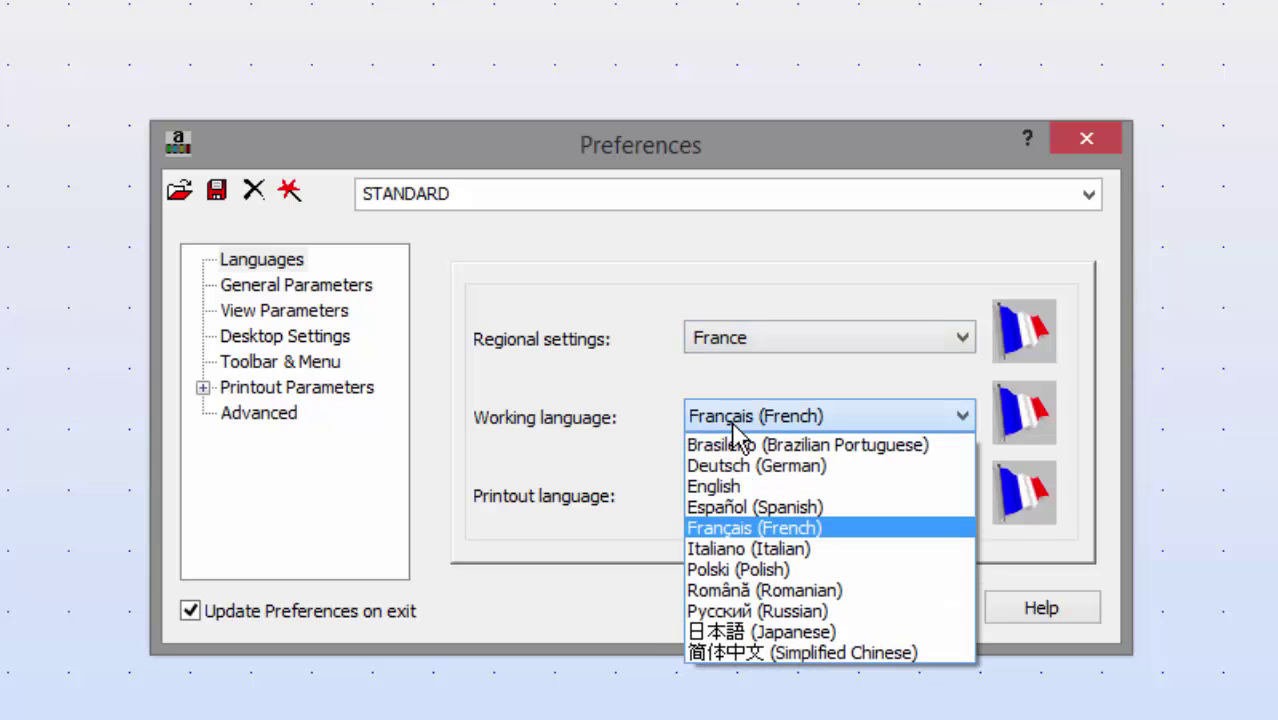
click(781, 484)
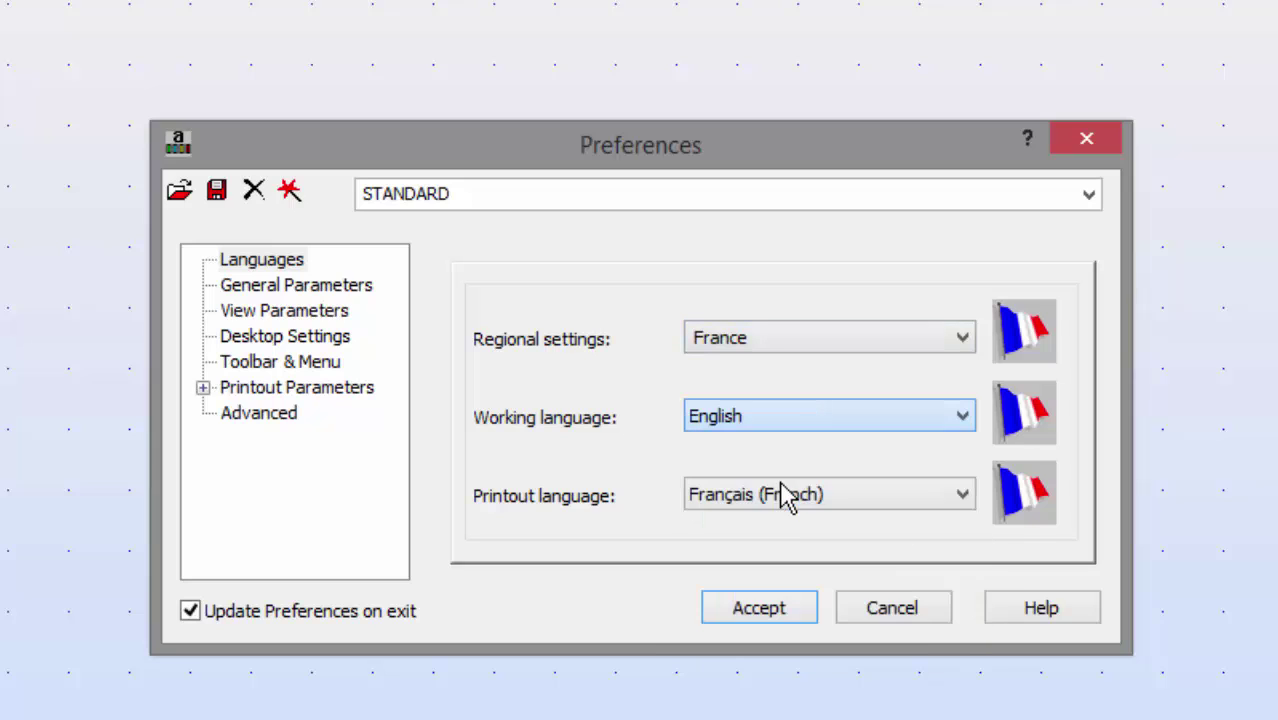
click(785, 497)
click(785, 562)
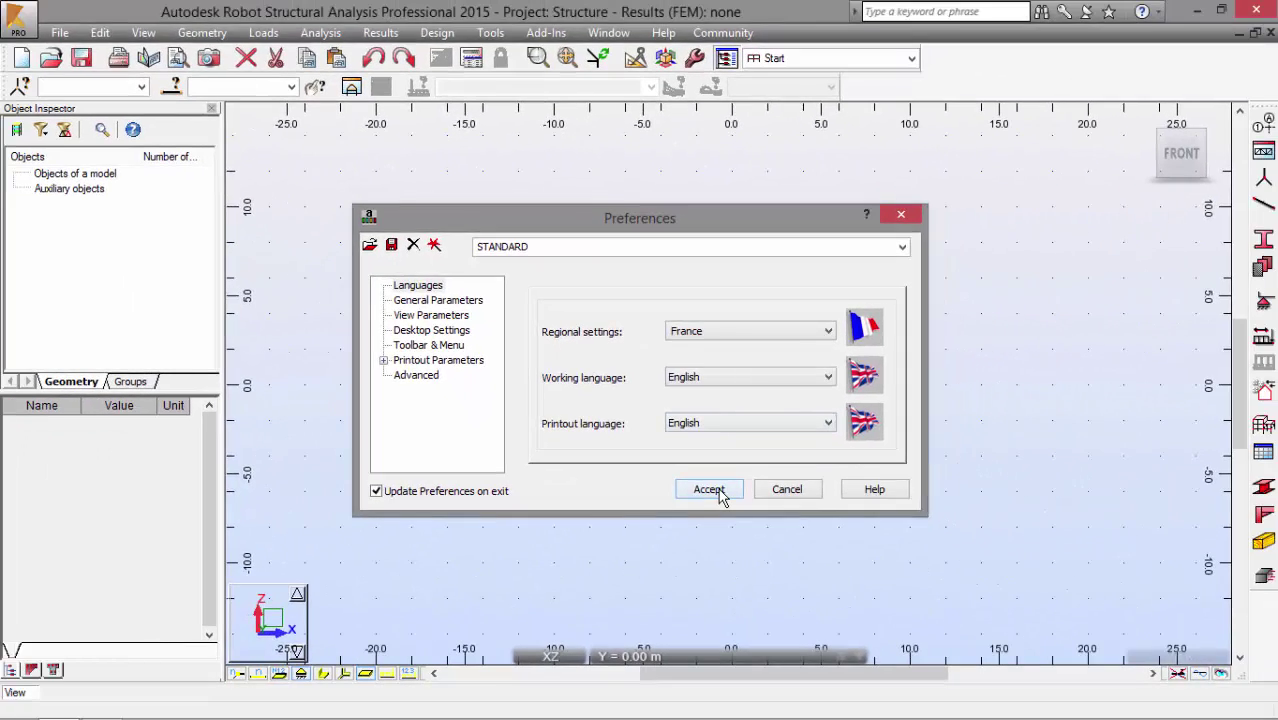
click(727, 509)
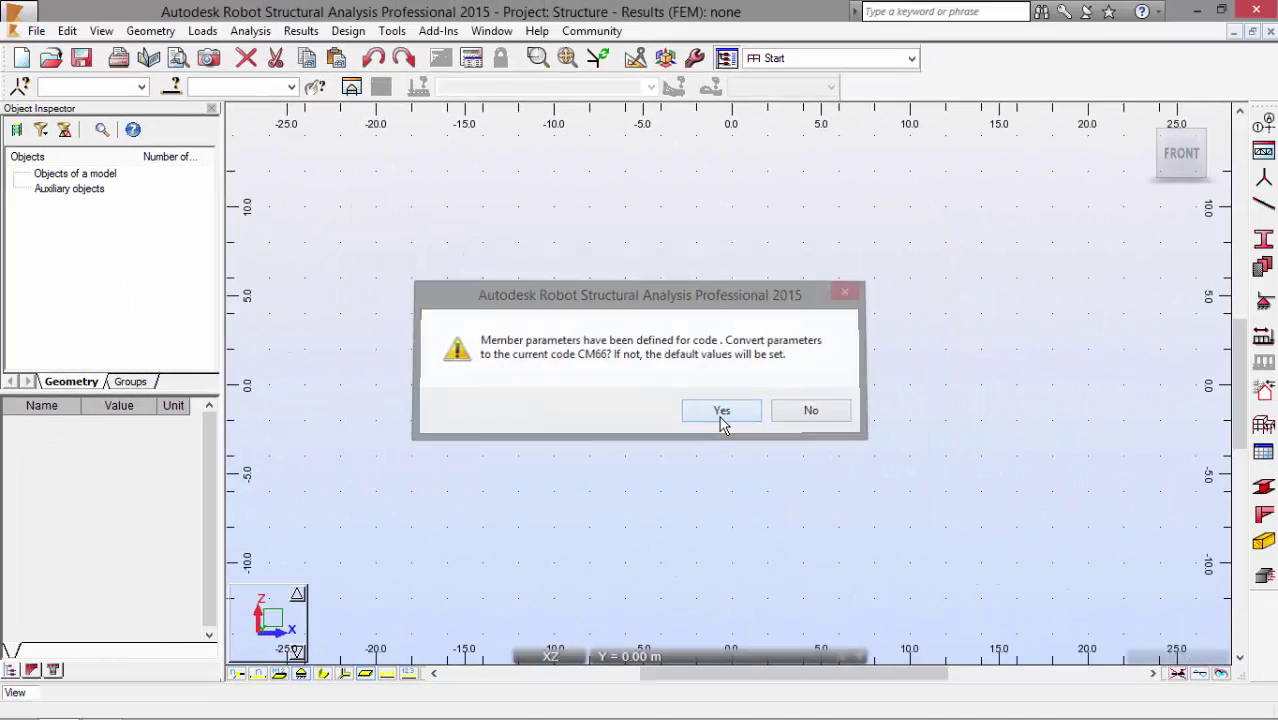
click(722, 414)
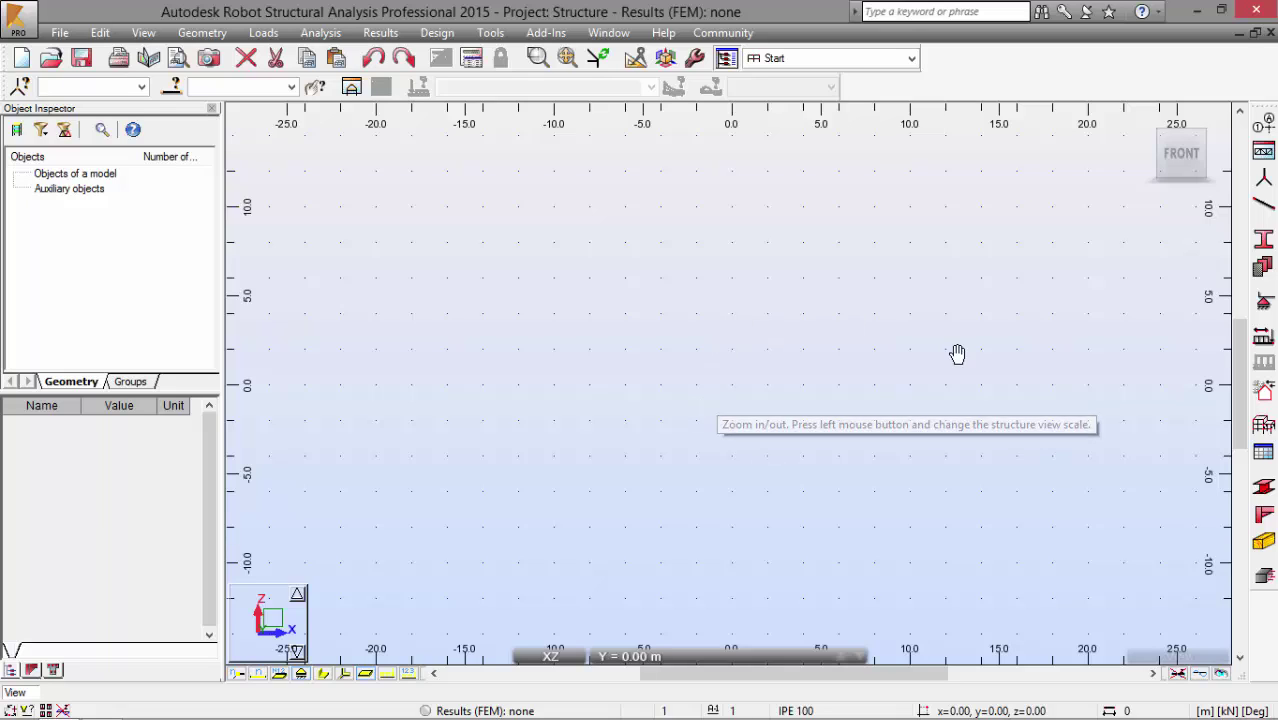
Check section 2.1 Model Definition of the manual in Foxit Reader, then return to Robot and start defining bars of type Column
key(alt+Tab)
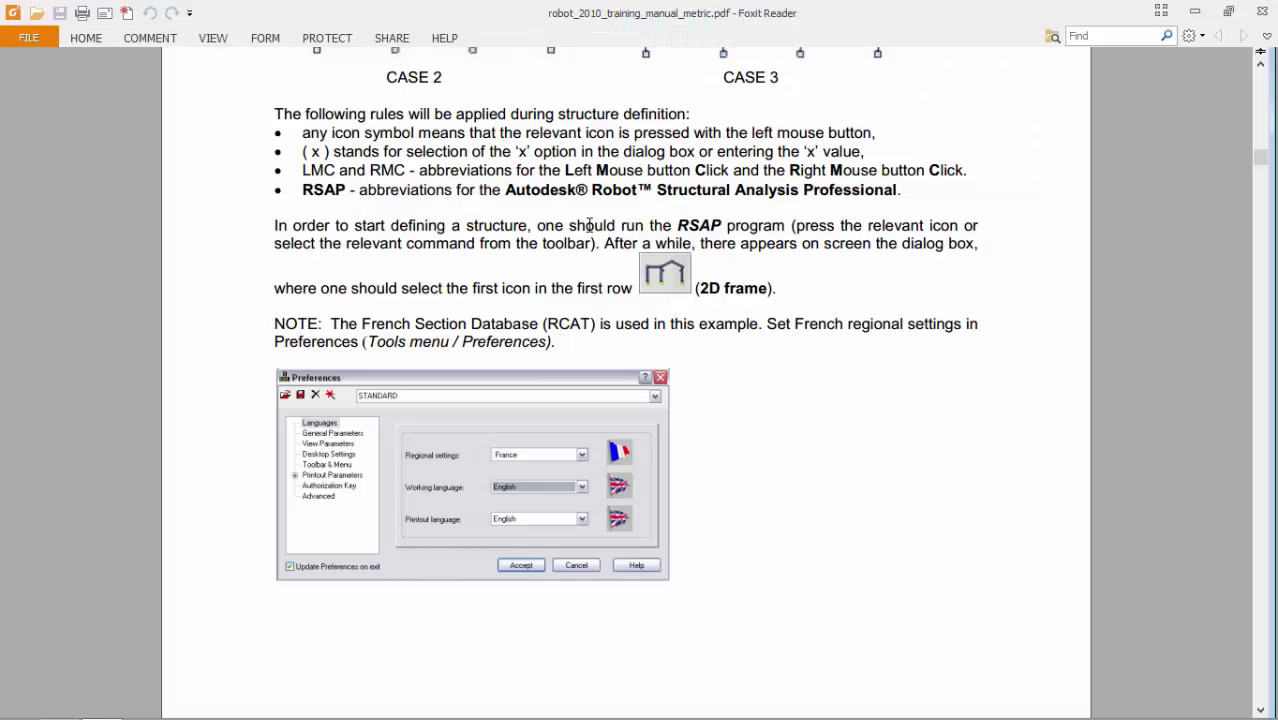
scroll(575, 230, down, 10)
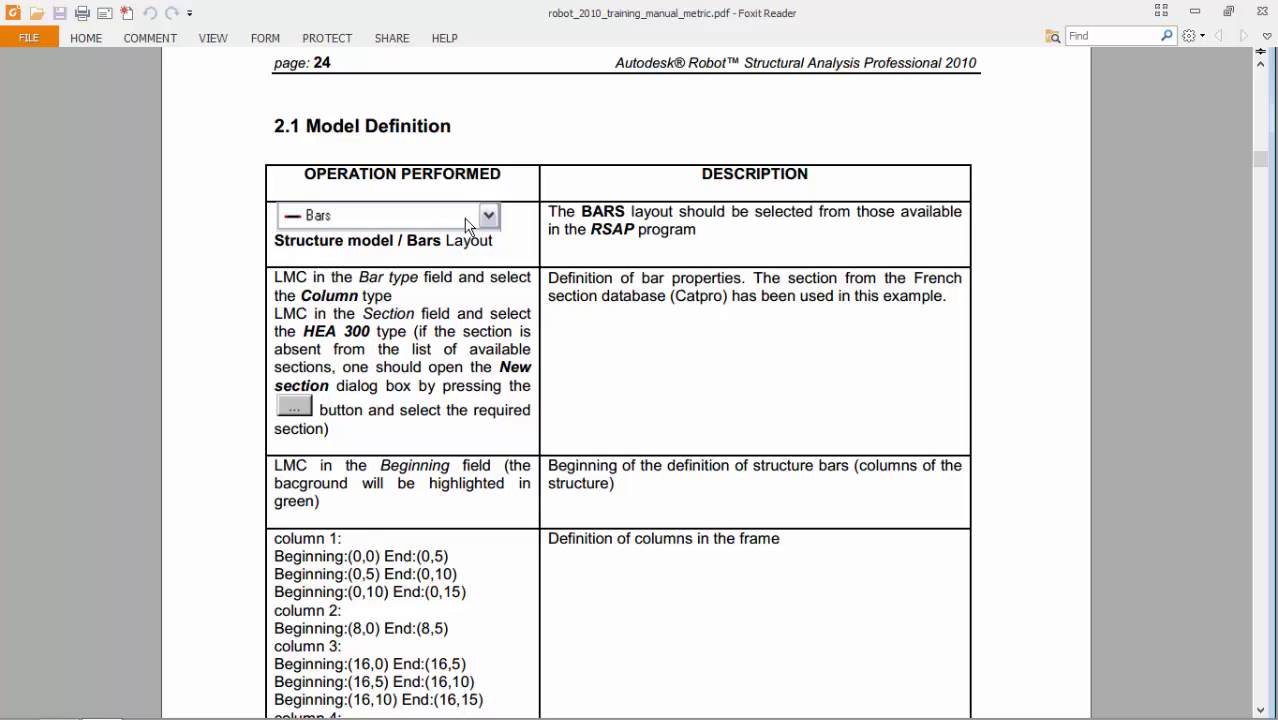
scroll(425, 215, down, 1)
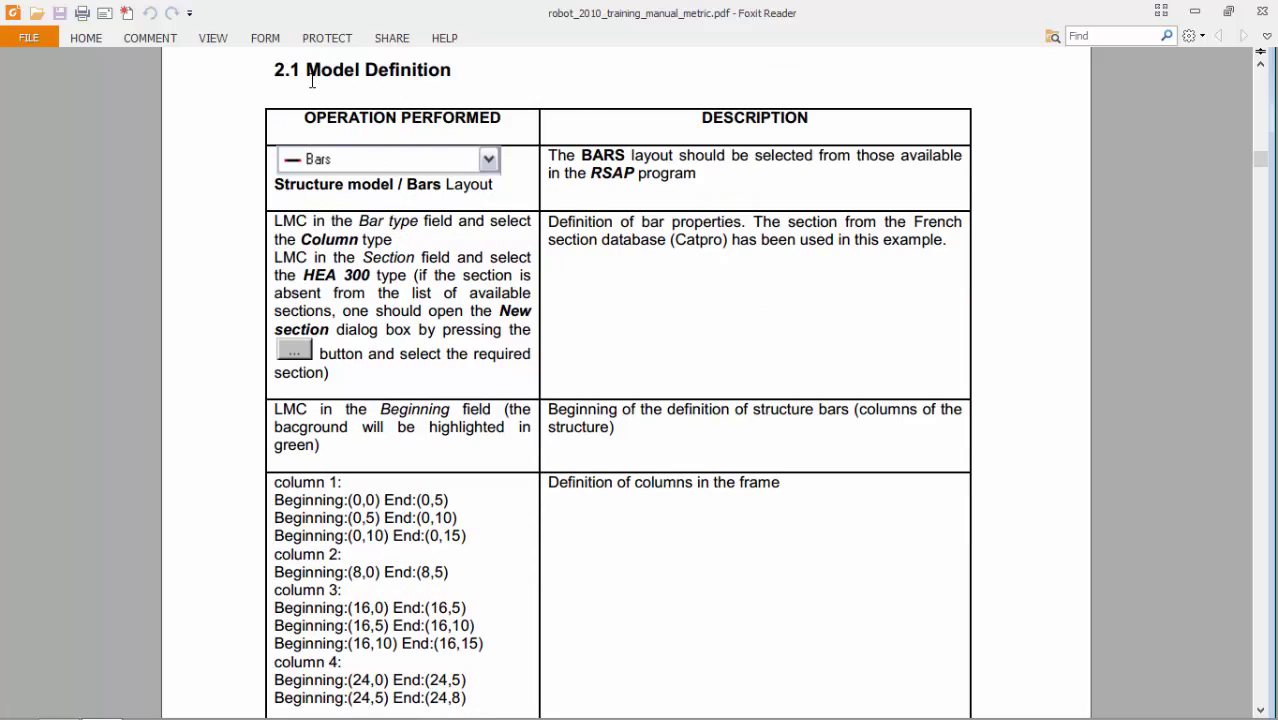
key(alt+Tab)
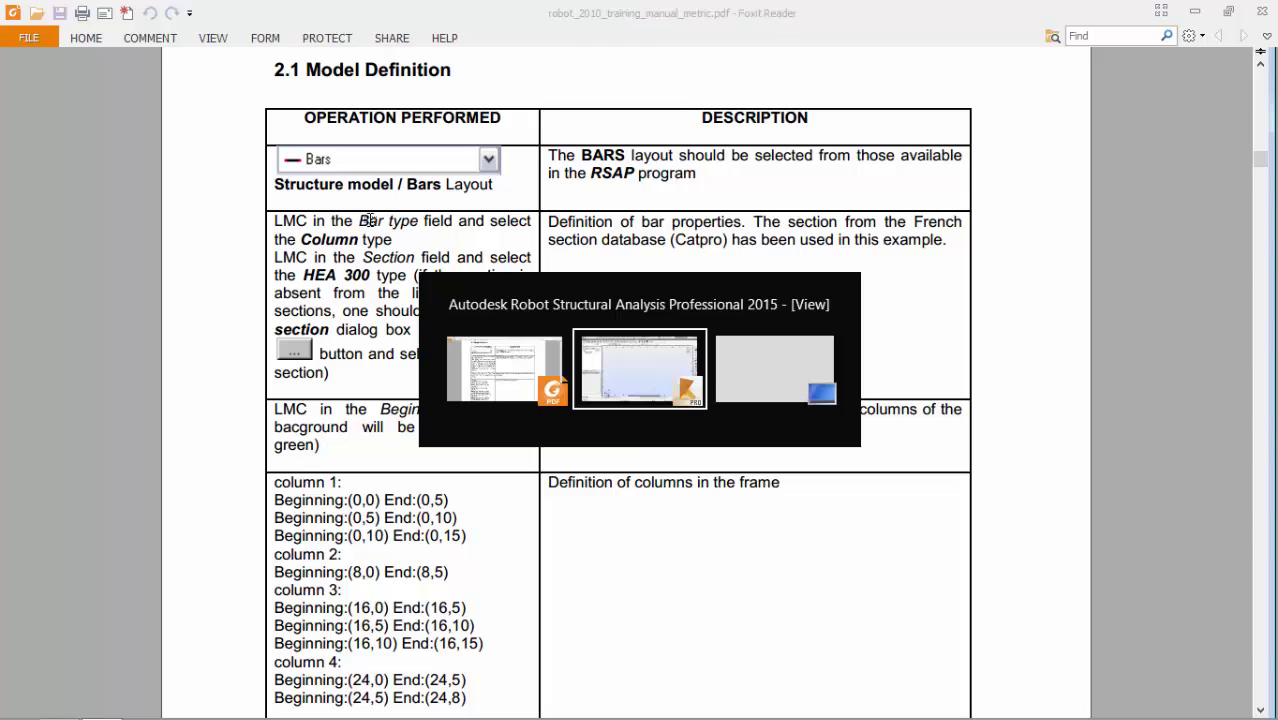
click(1263, 205)
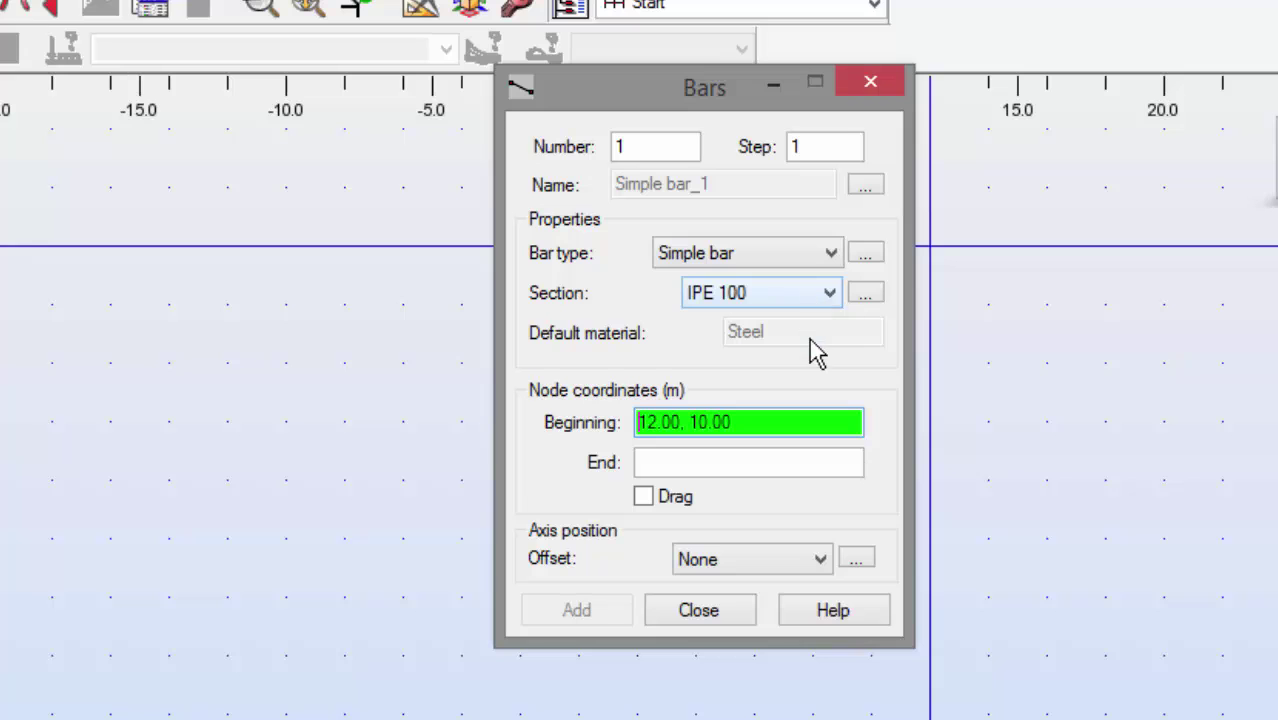
click(705, 254)
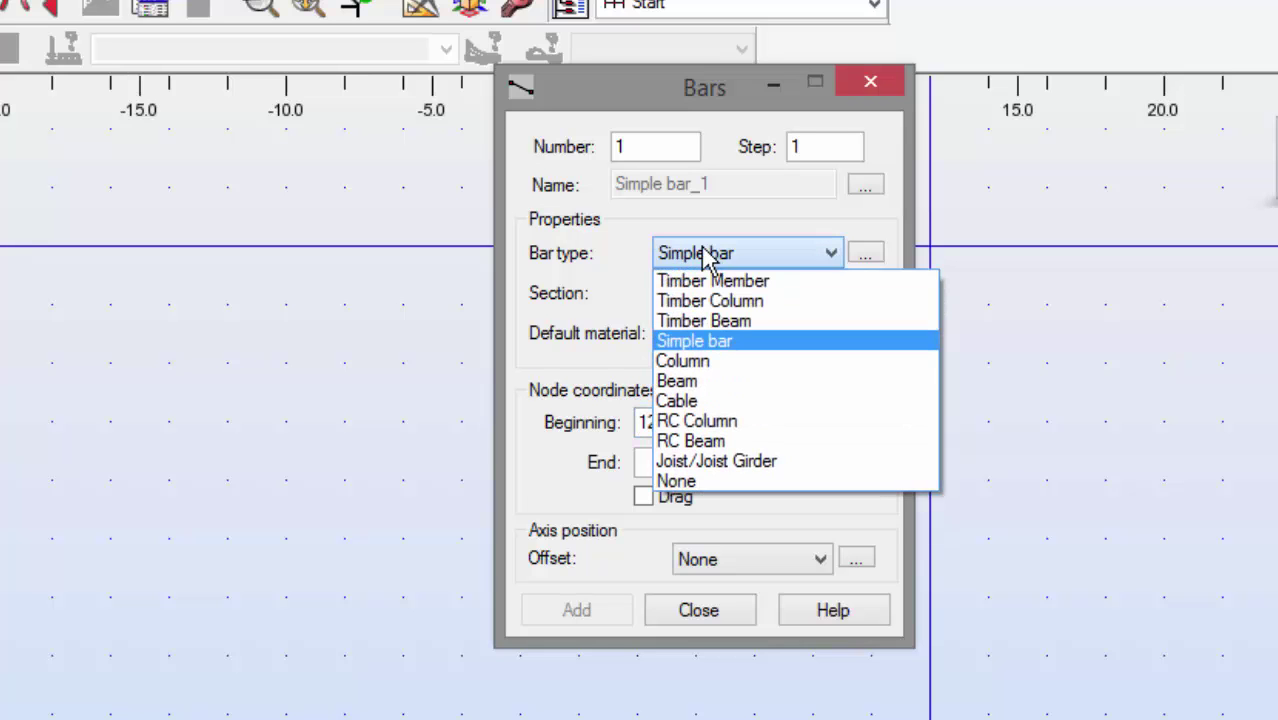
click(700, 362)
Define an HEA 300 I-section from the Europe database's HEA family as the column section
click(730, 300)
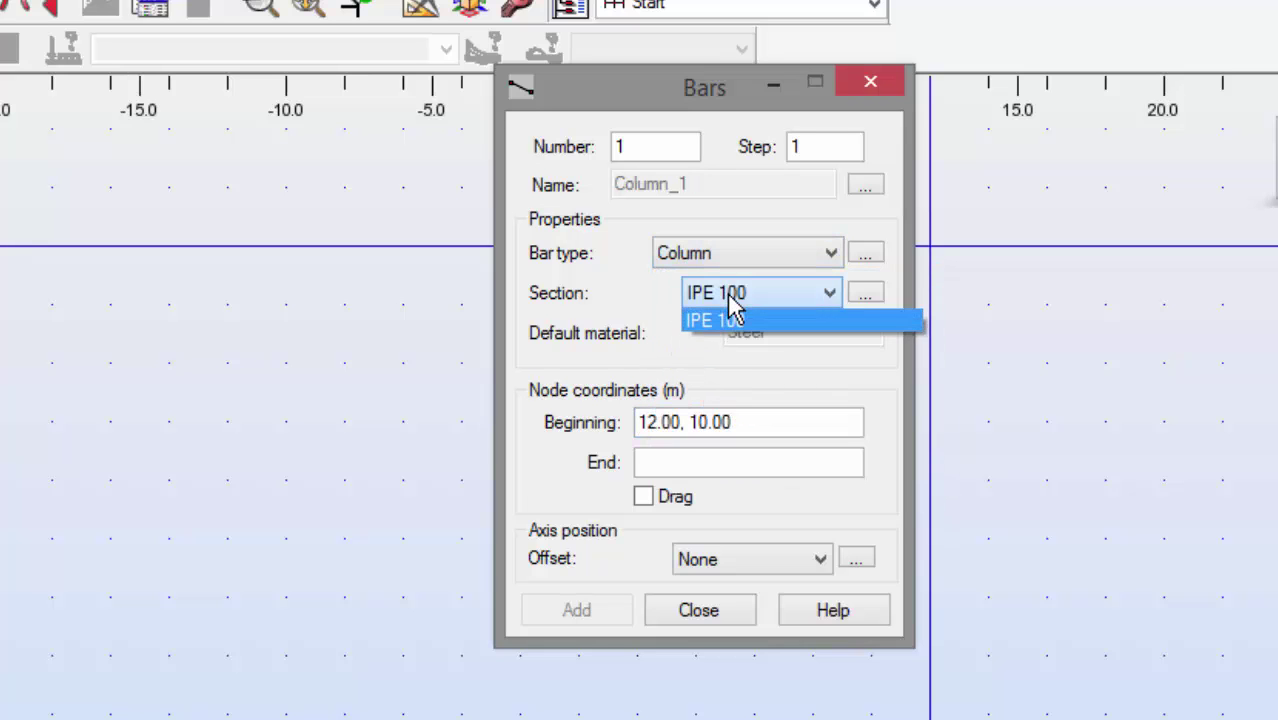
click(730, 300)
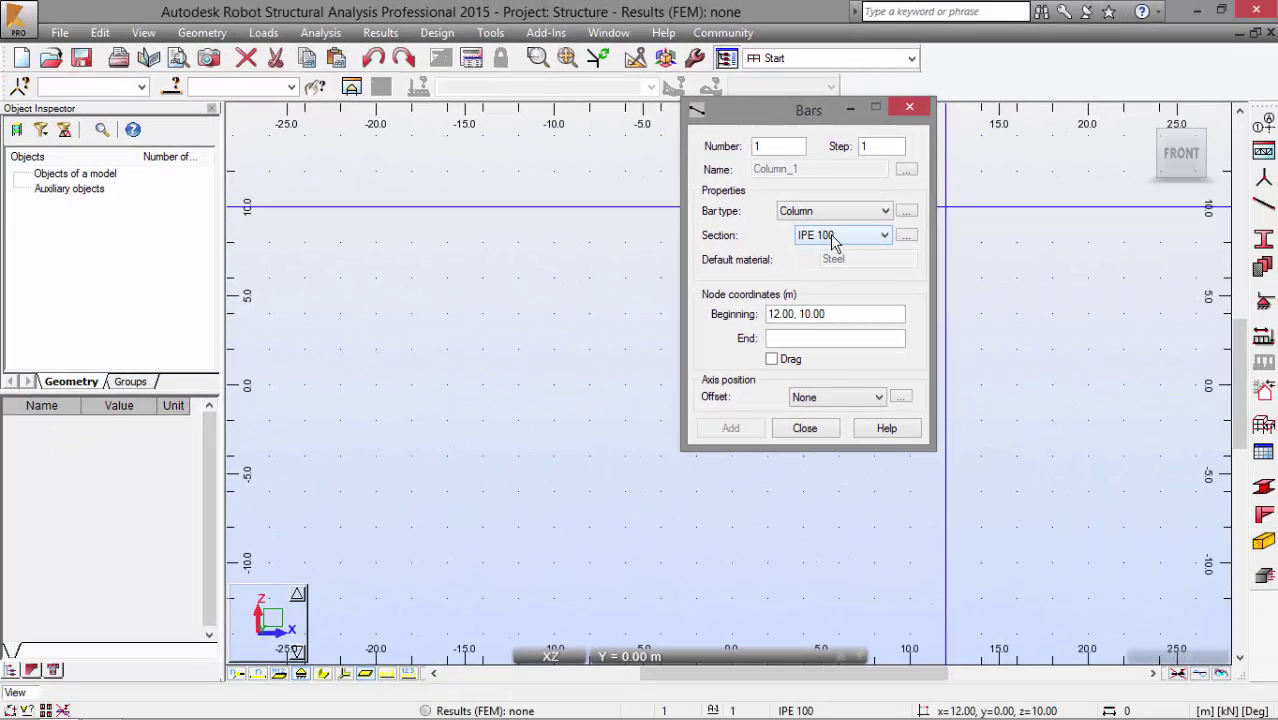
click(906, 236)
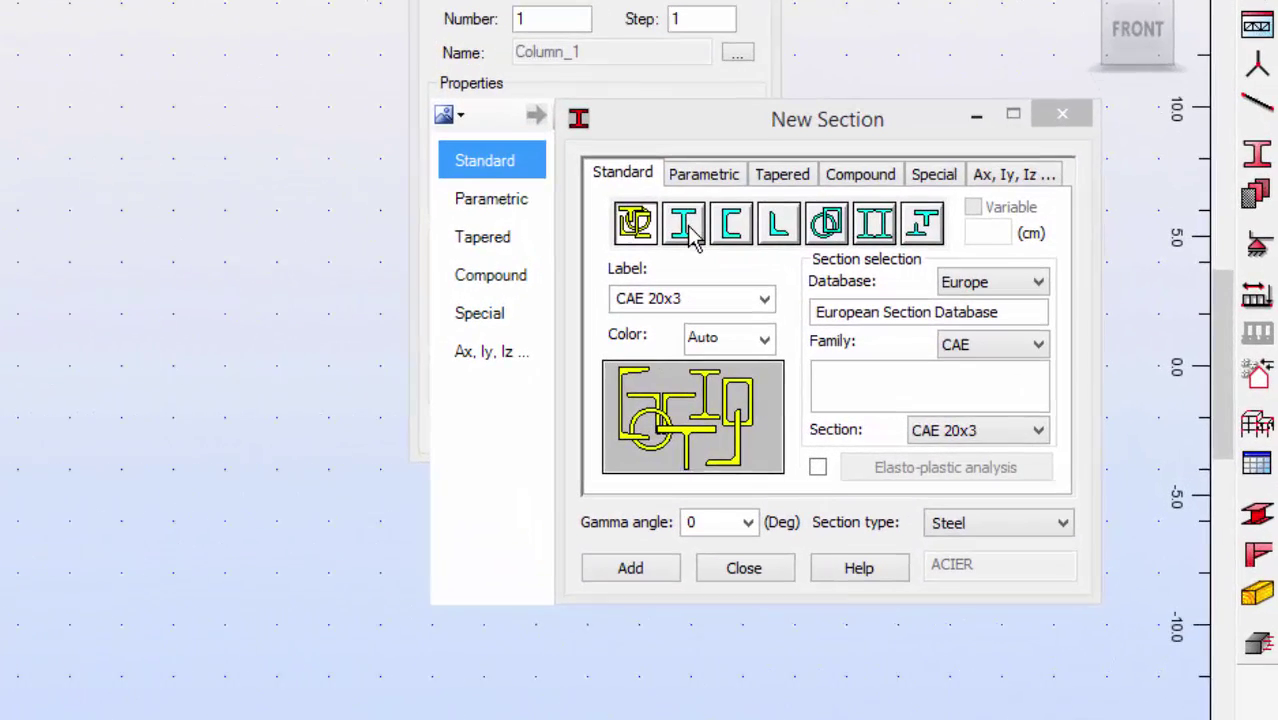
click(684, 226)
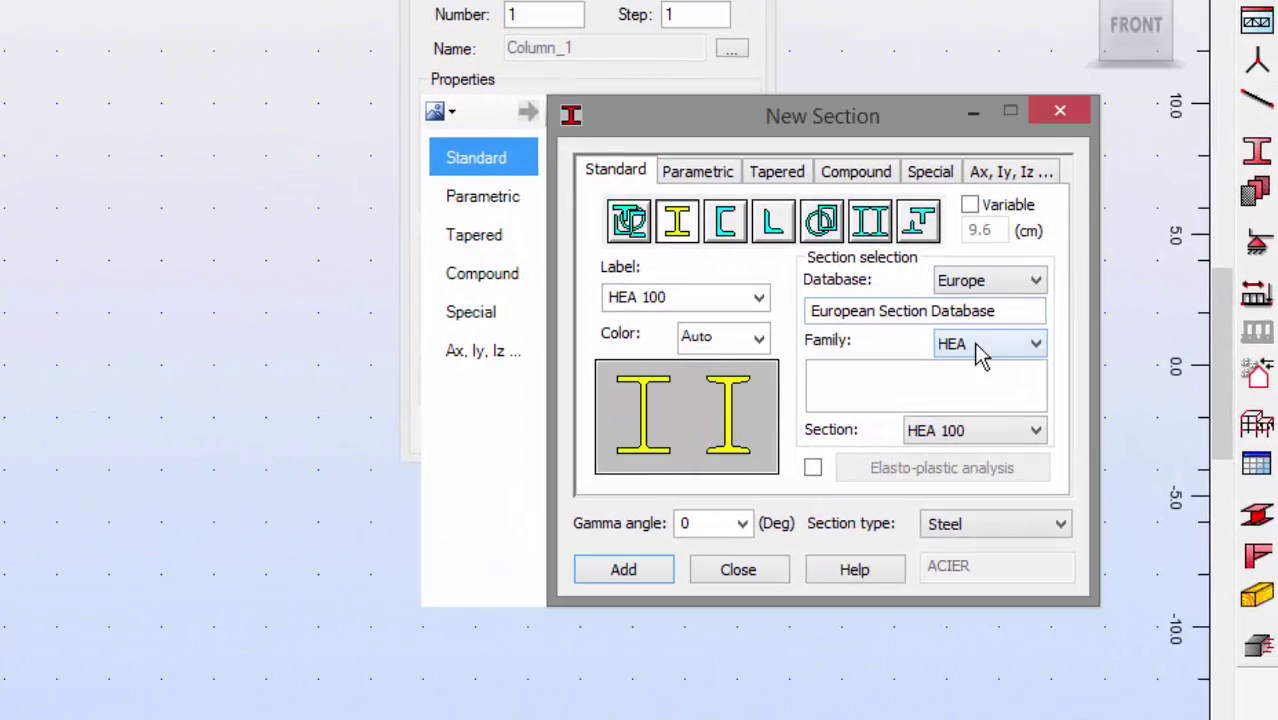
click(960, 434)
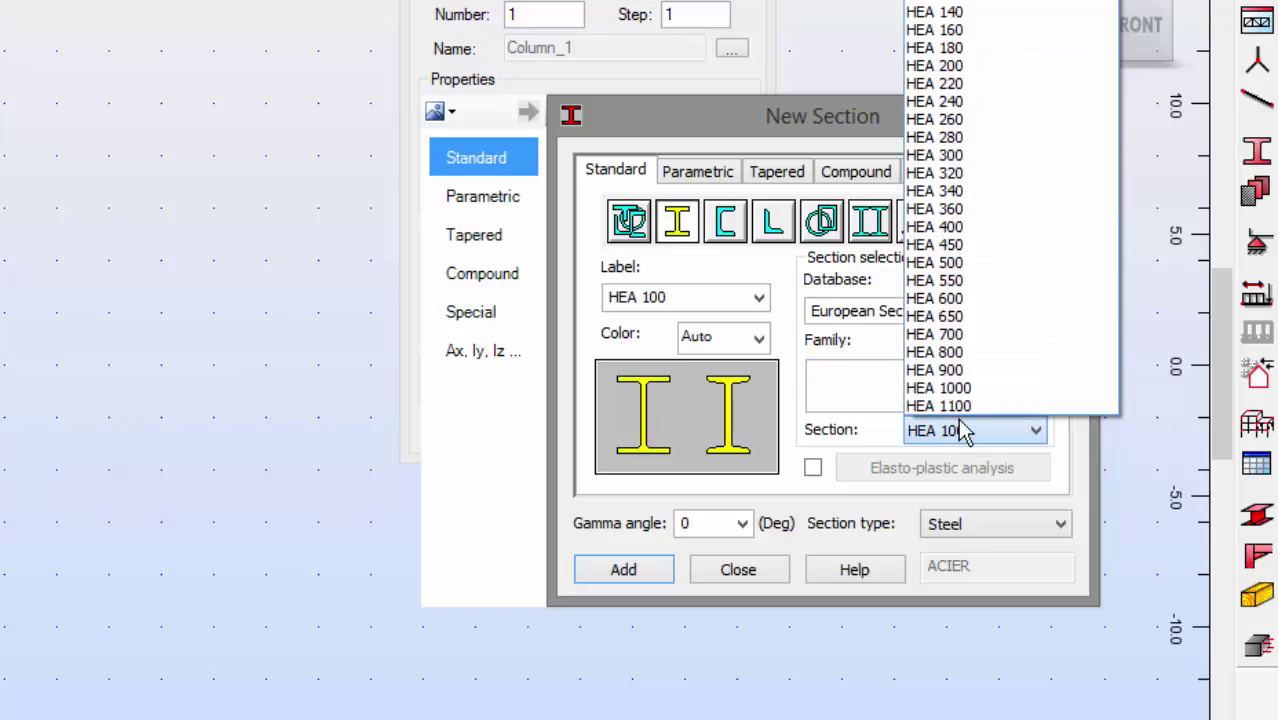
click(960, 156)
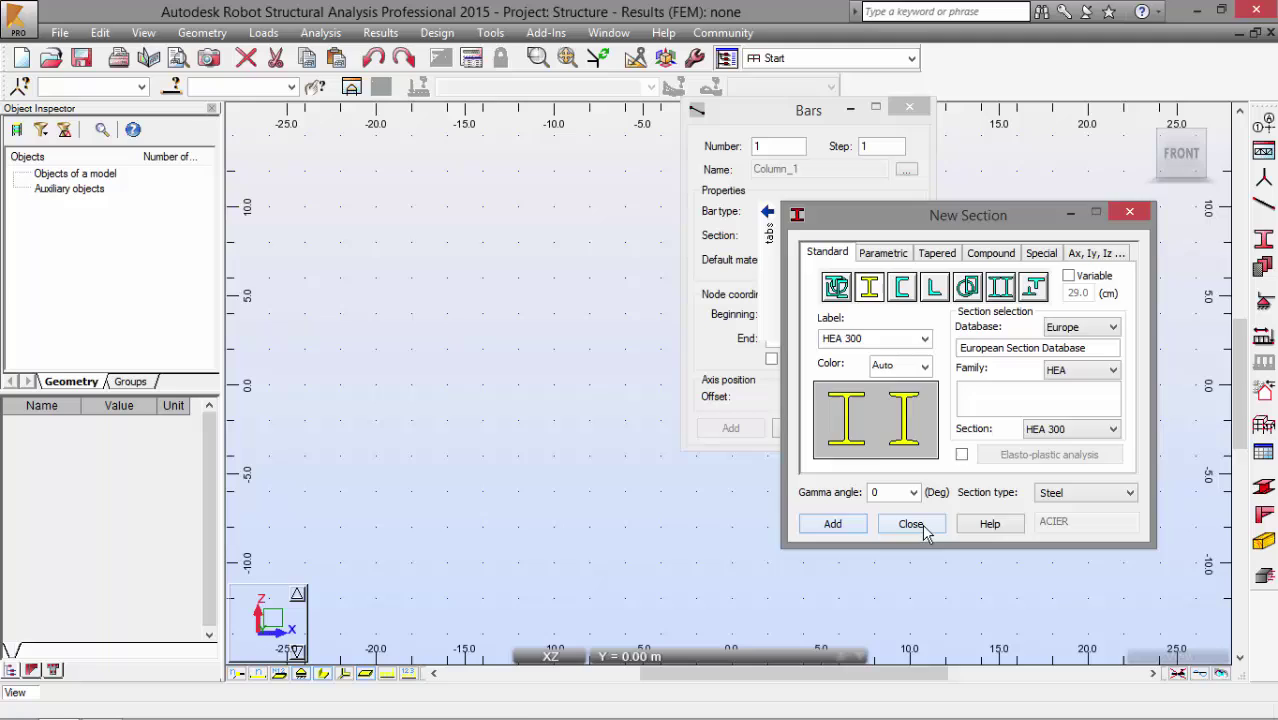
click(925, 532)
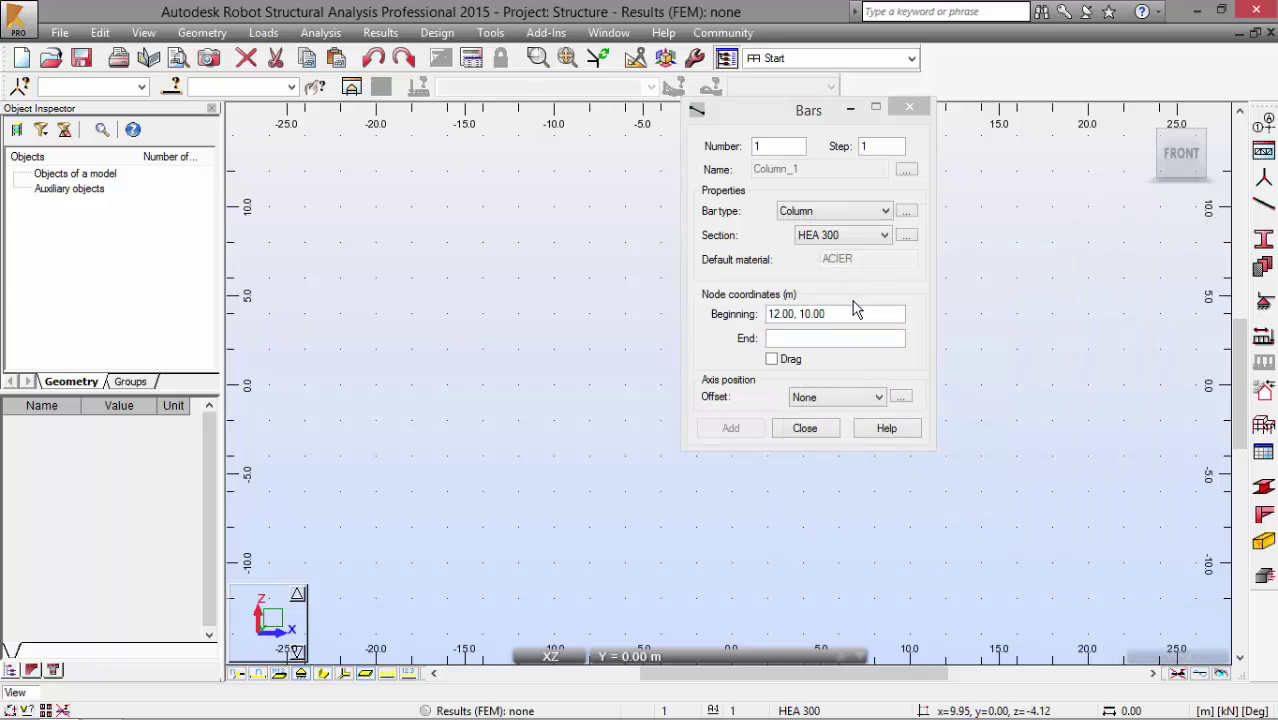
Switch to the manual in Foxit Reader and read the beginning and end coordinates of the frame columns
key(alt+Tab)
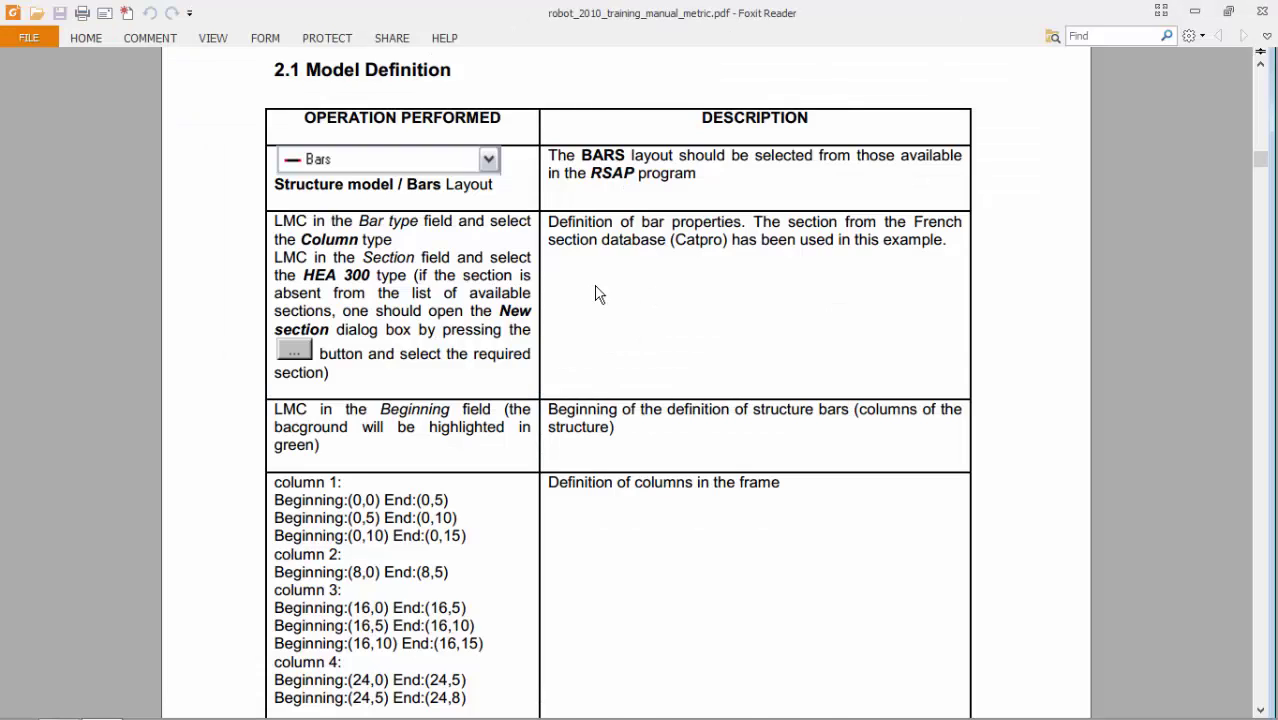
scroll(597, 294, down, 3)
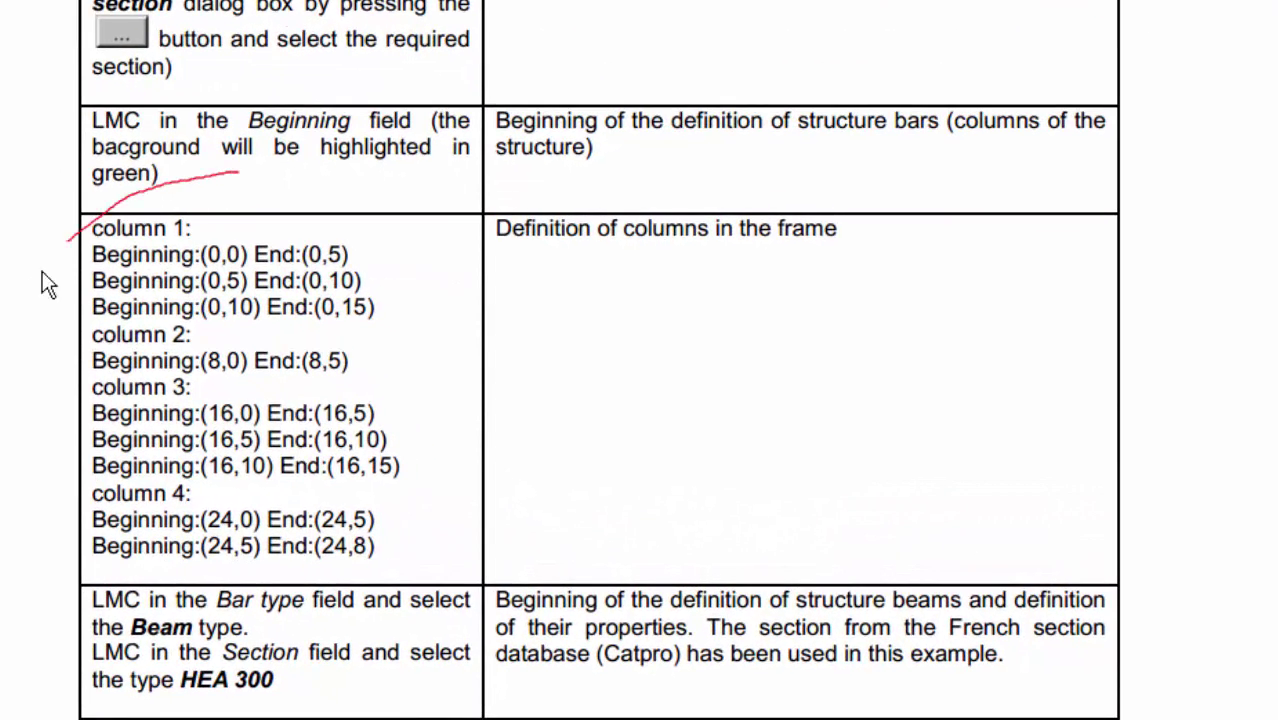
mouse_move(42, 272)
mouse_down()
mouse_move(3, 477)
mouse_move(48, 555)
mouse_move(150, 598)
mouse_move(283, 609)
mouse_move(428, 580)
mouse_move(497, 486)
mouse_move(480, 367)
mouse_move(420, 264)
mouse_move(319, 186)
mouse_move(265, 180)
mouse_up()
drag(558, 292, 592, 310)
drag(703, 270, 702, 325)
drag(684, 298, 721, 294)
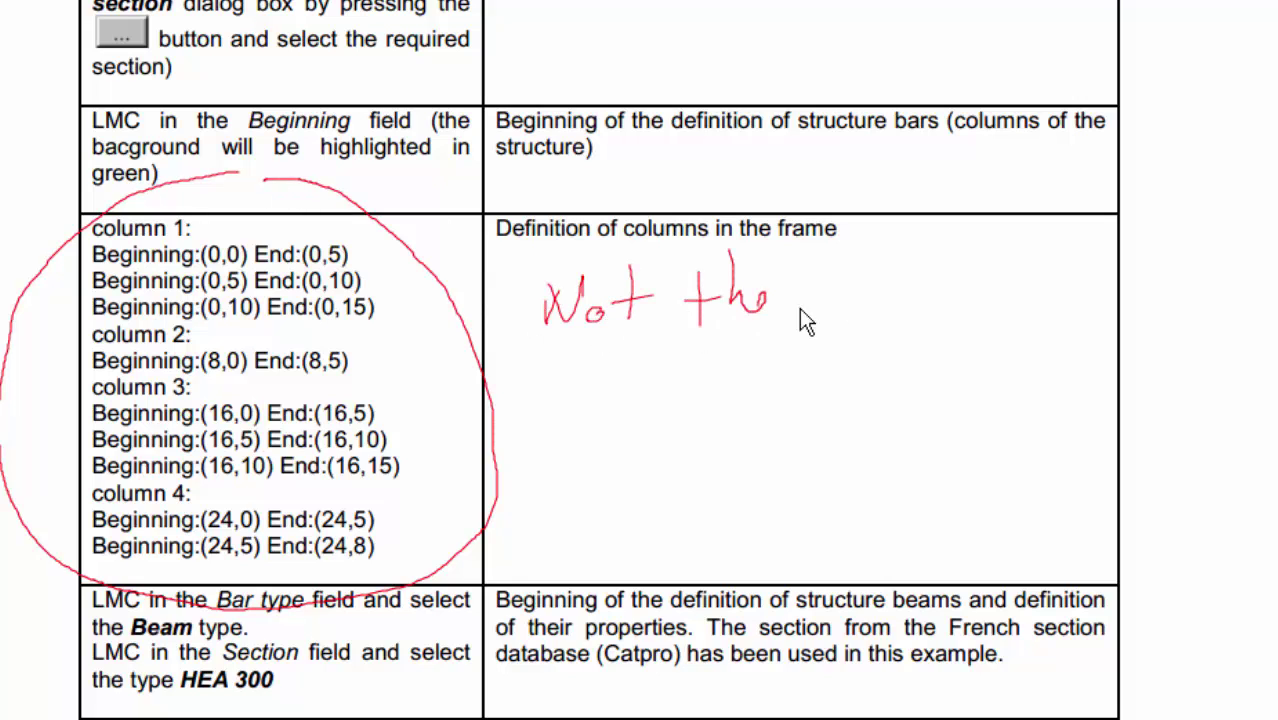
drag(856, 316, 920, 293)
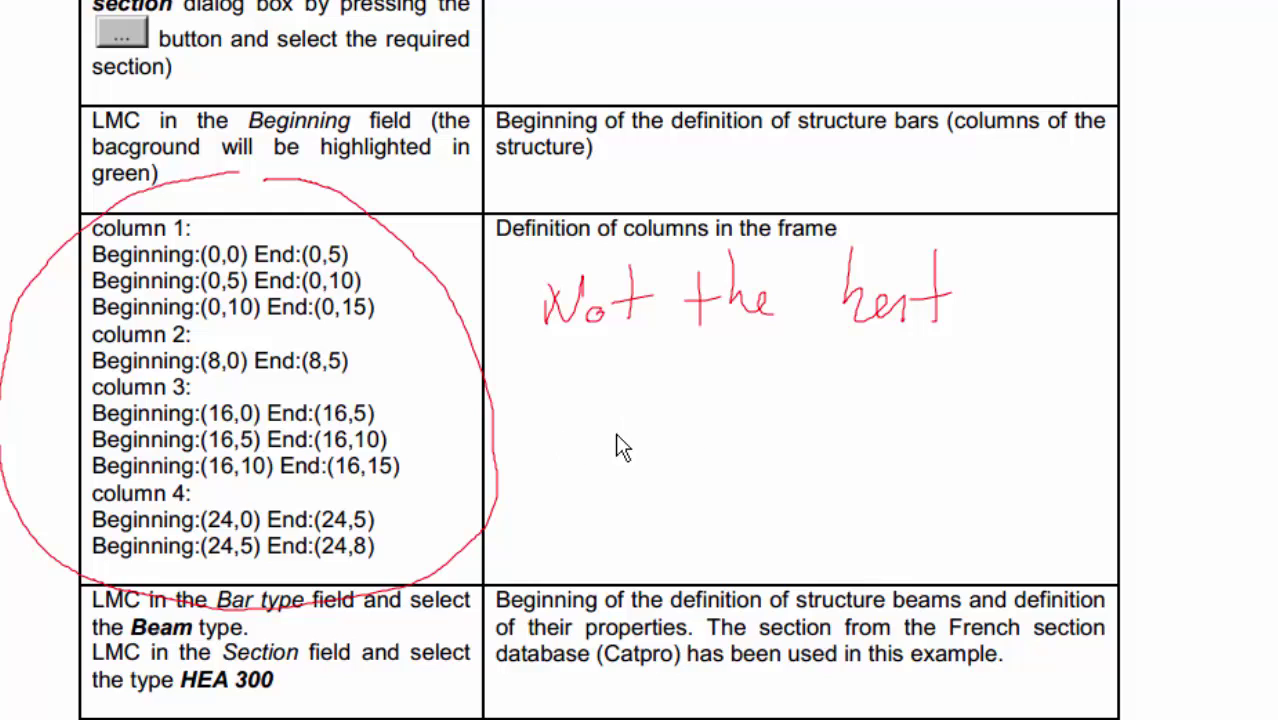
drag(664, 432, 690, 434)
drag(703, 364, 703, 442)
mouse_move(690, 409)
mouse_down()
mouse_move(698, 444)
mouse_move(714, 406)
mouse_up()
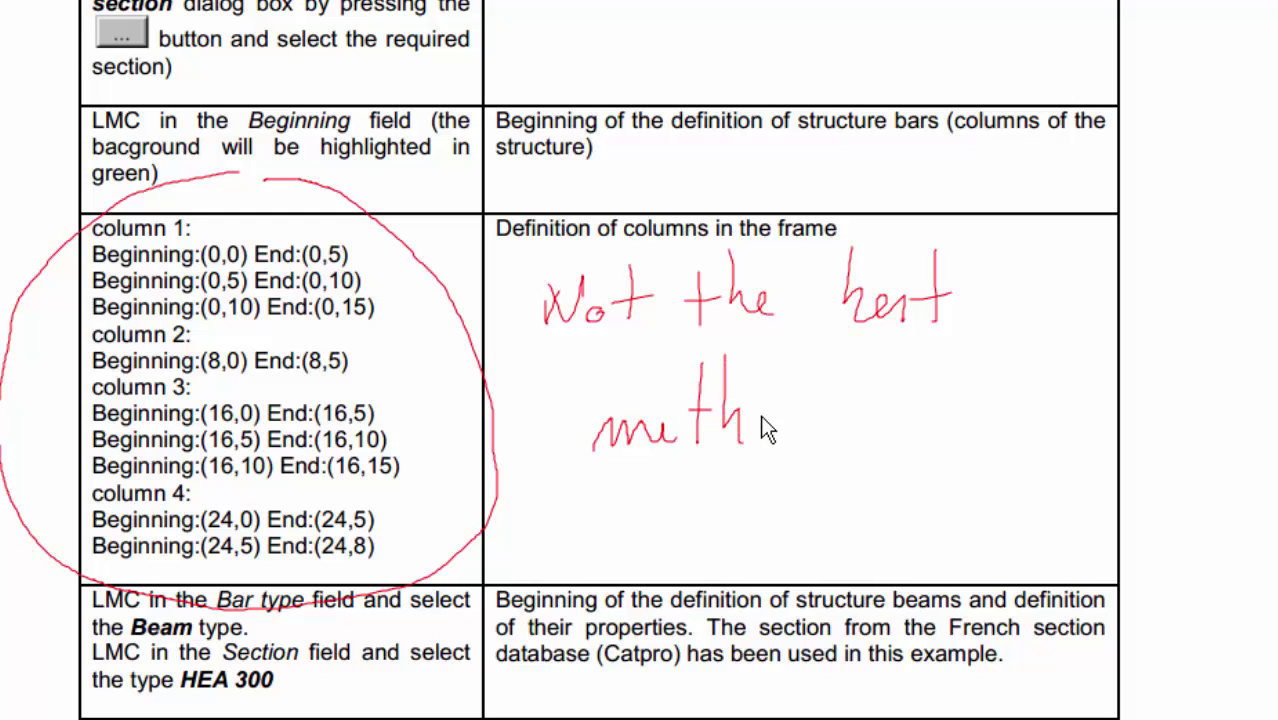
drag(775, 438, 798, 445)
click(843, 436)
drag(894, 347, 881, 425)
click(878, 441)
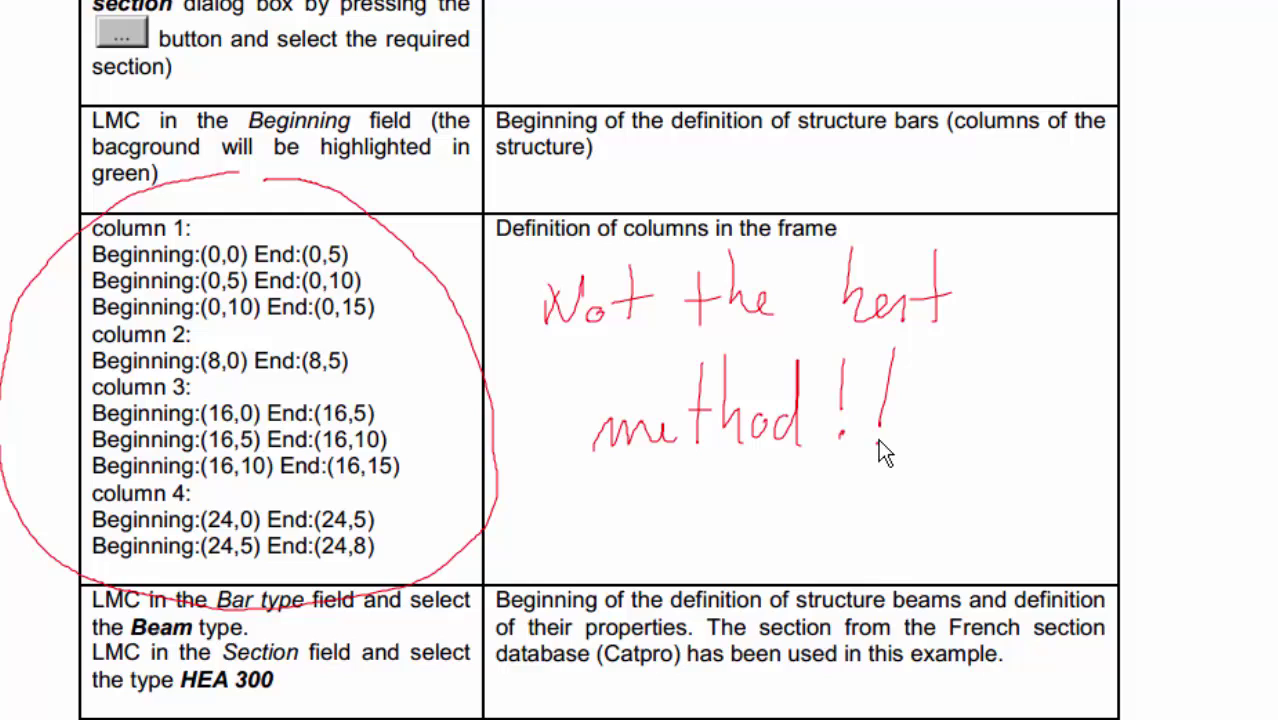
click(951, 392)
key(Escape)
Switch back to Robot and add the first column bar from 0,0 to 0,5
key(alt+Tab)
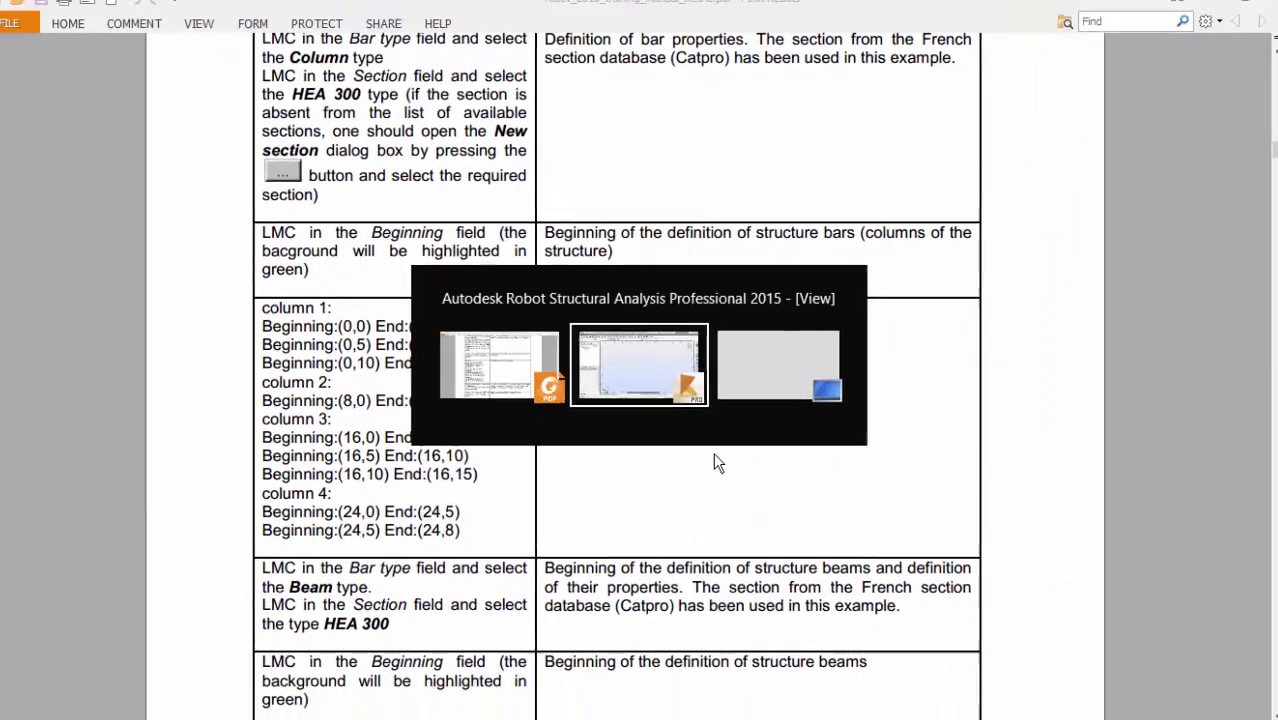
click(837, 318)
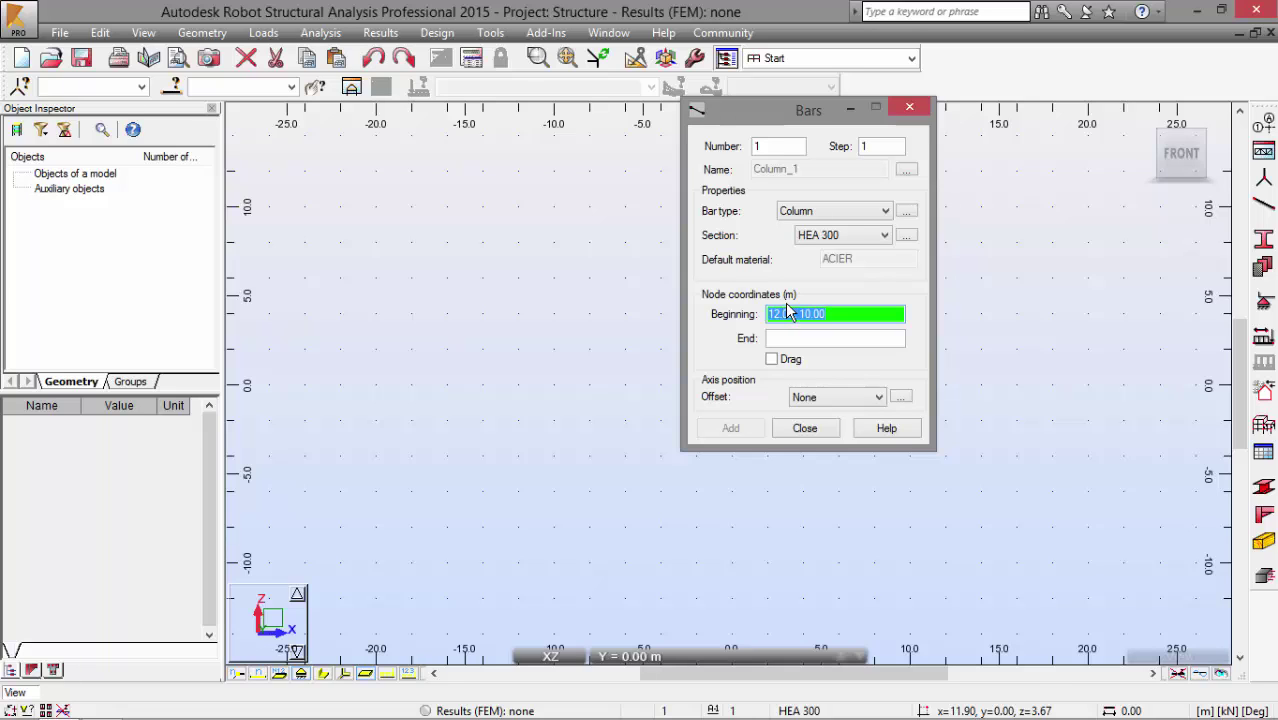
text(0,0)
key(Tab)
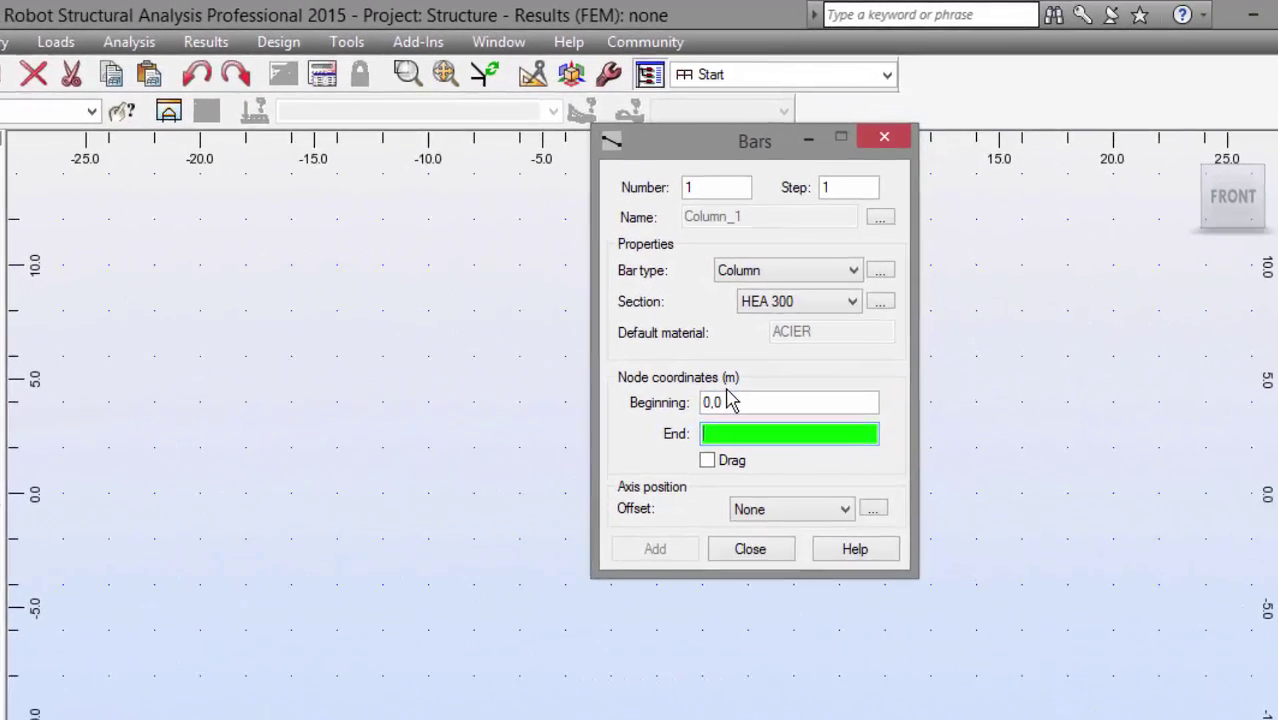
text(0,5)
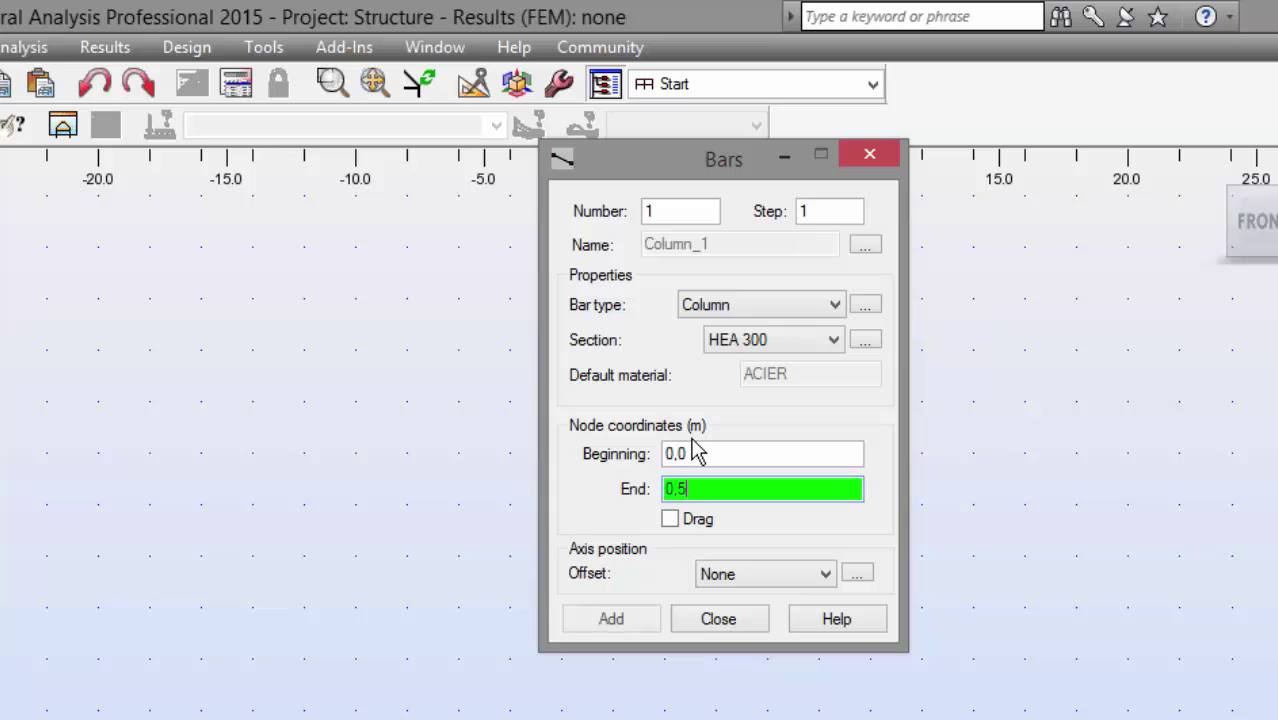
key(Return)
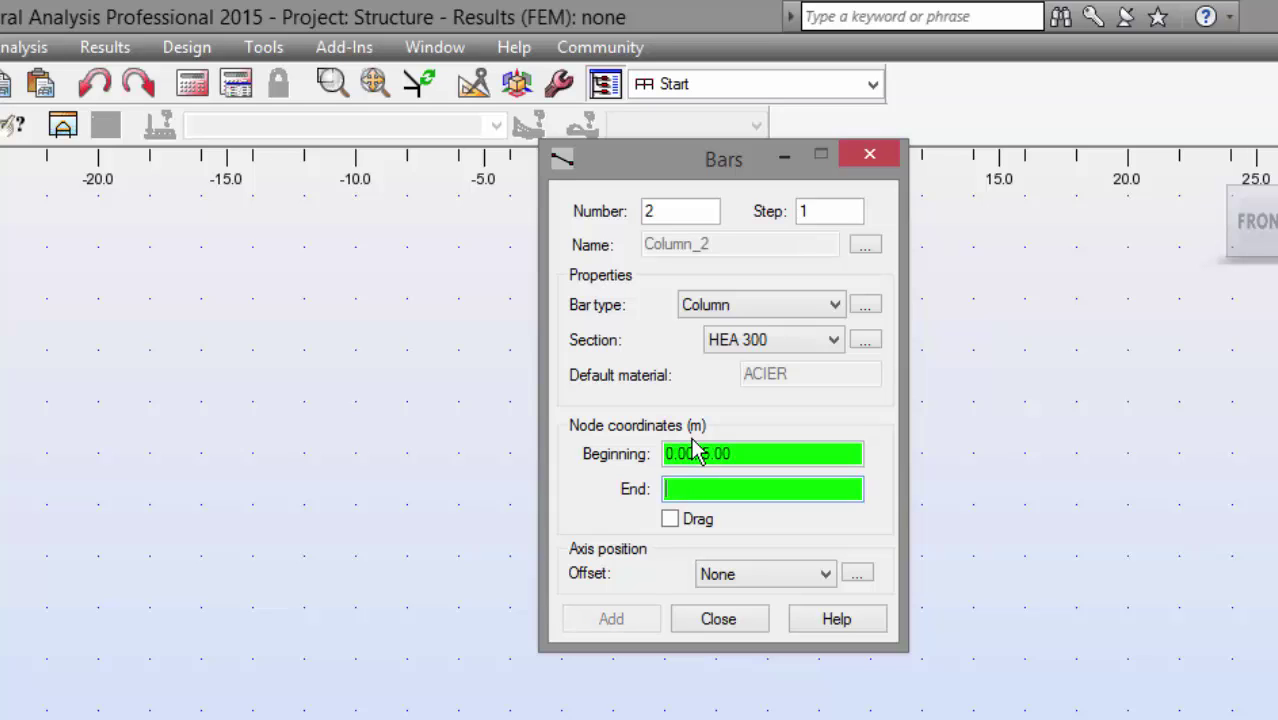
Continue the first column line with column bars from 0,5 to 0,10 and from 0,10 to 0,15
text(0,10)
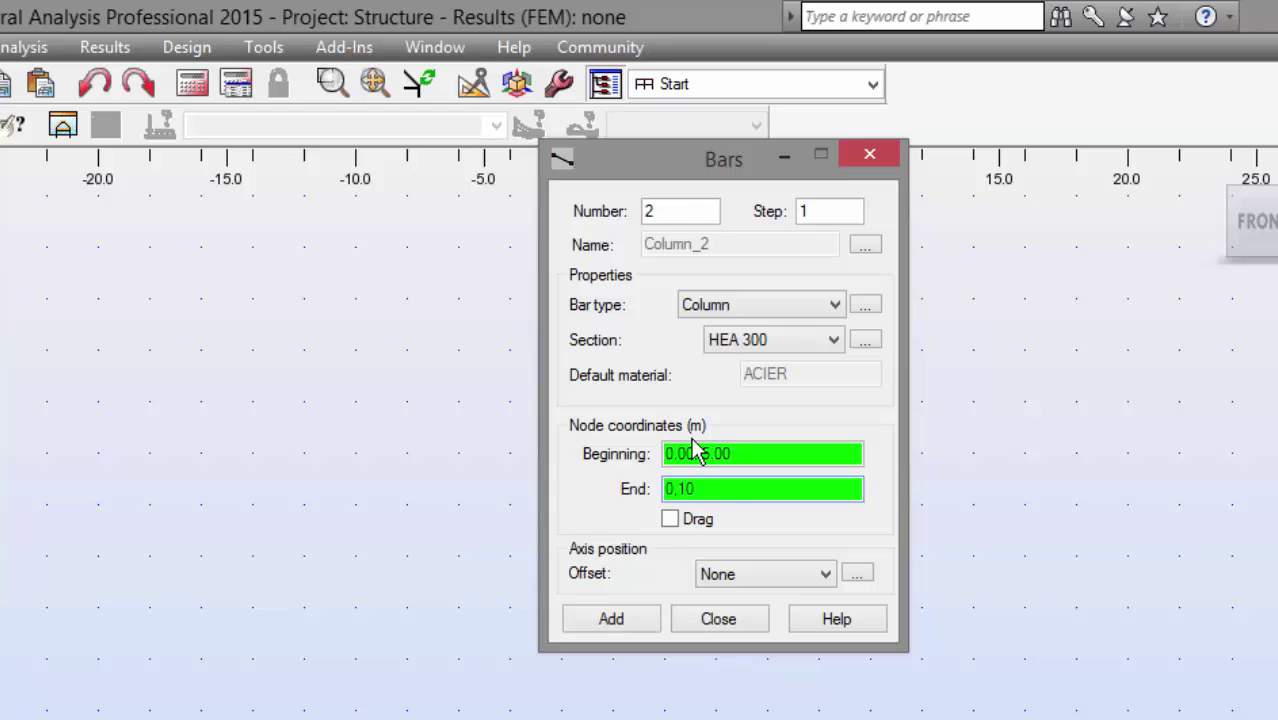
key(Return)
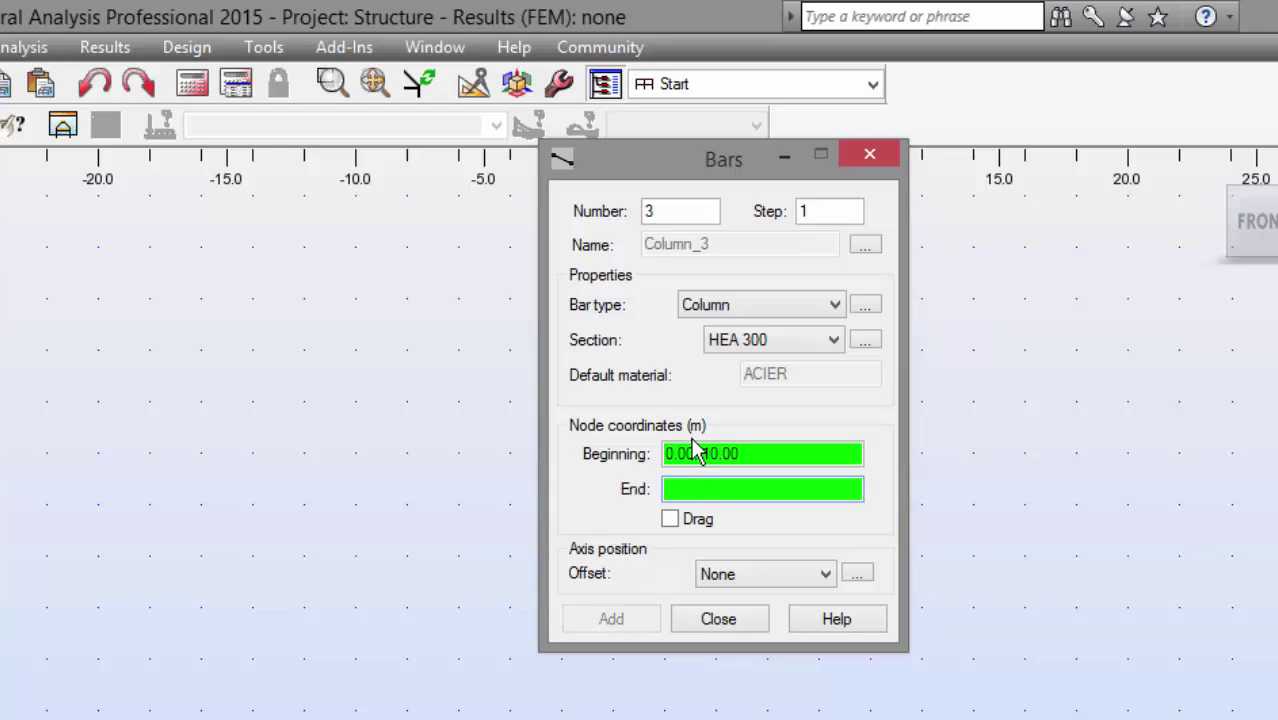
text(0,25)
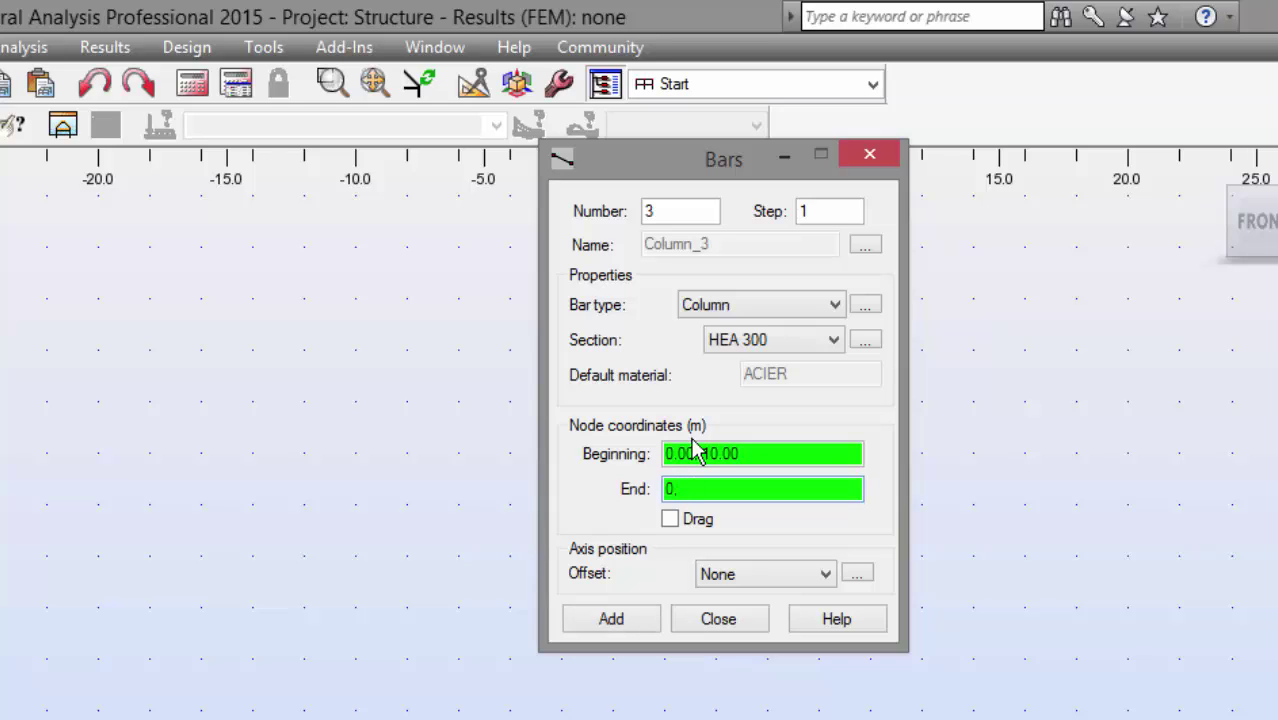
key(Return)
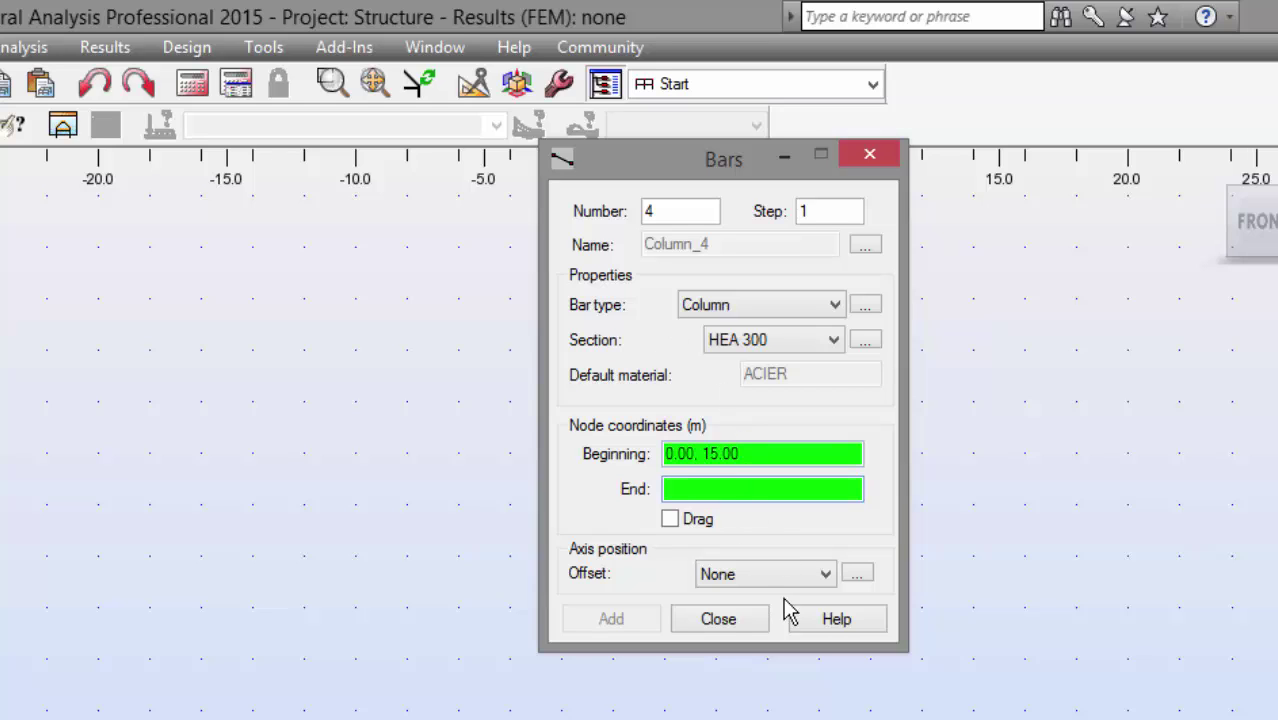
Add an HEA 300 column bar from 8,0 to 8,5
key(shift+Tab)
text(8)
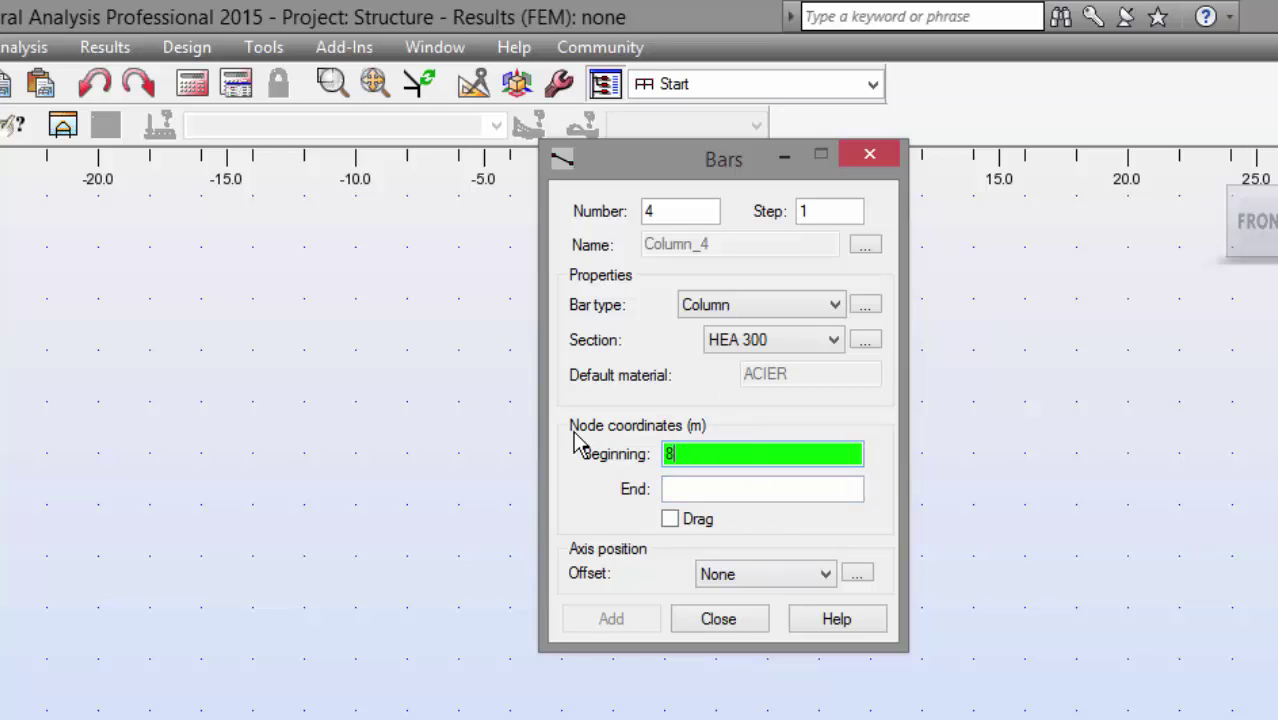
key(Tab)
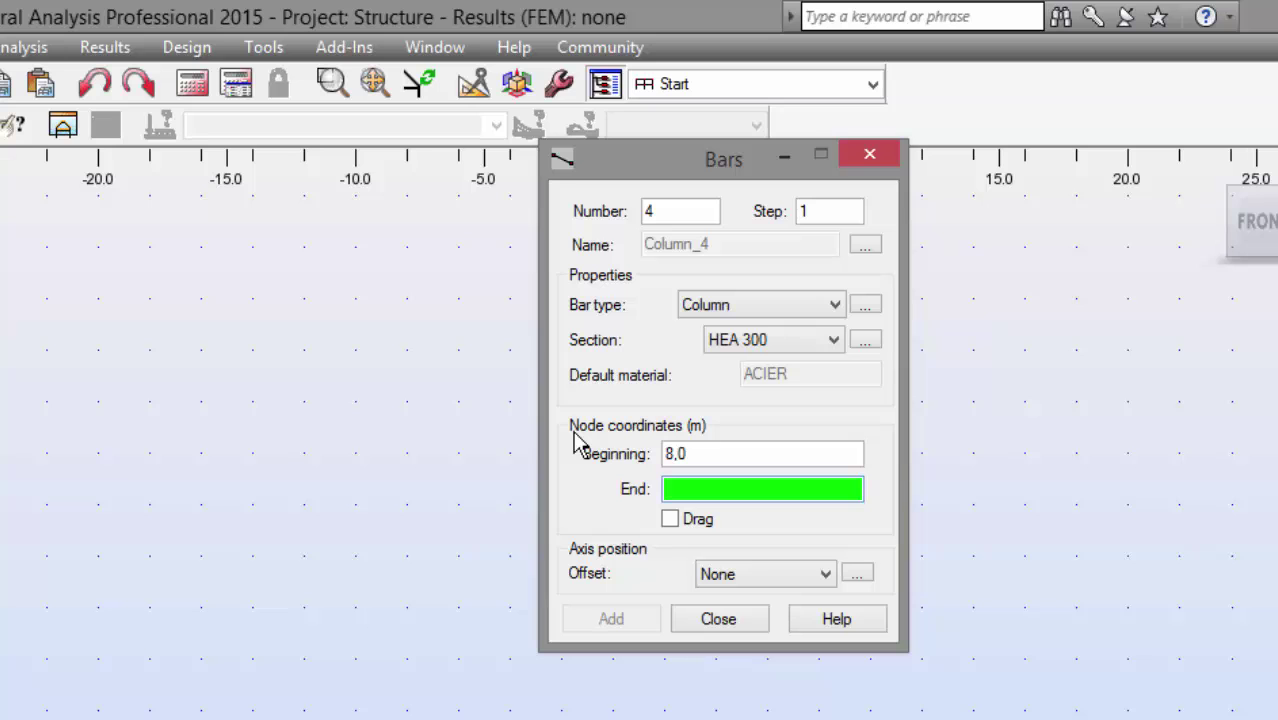
text(8,5)
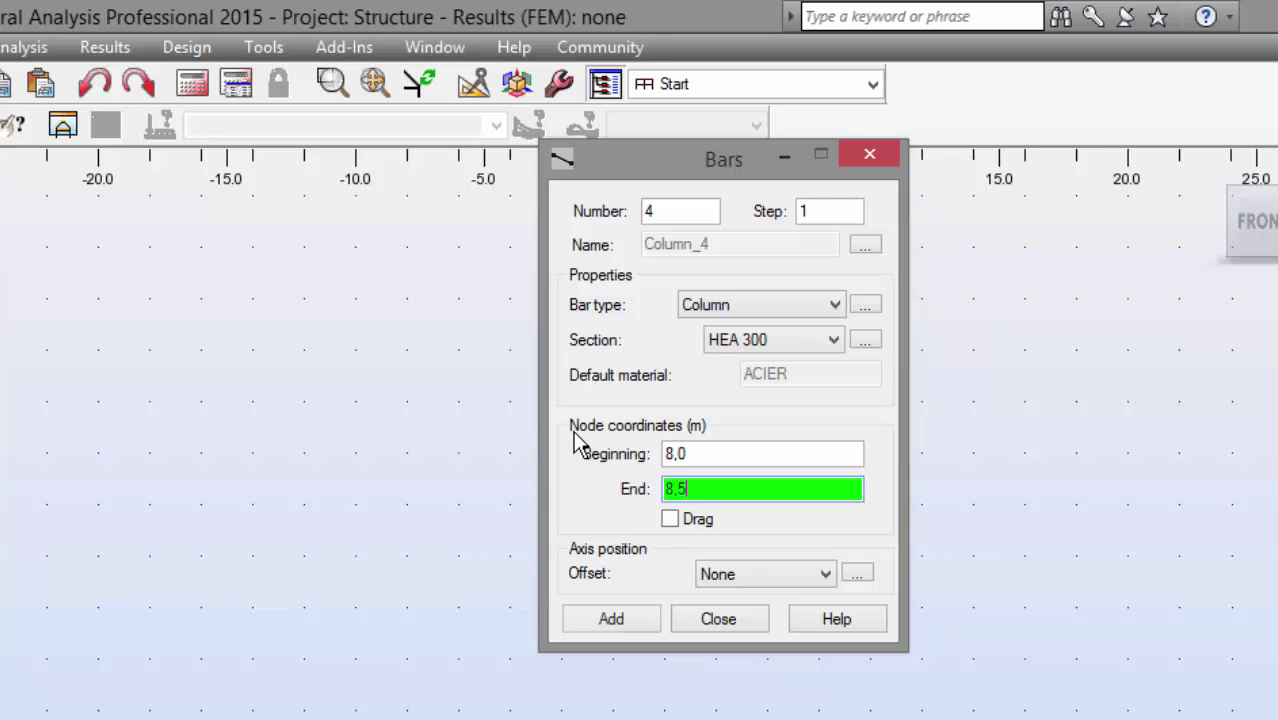
key(Return)
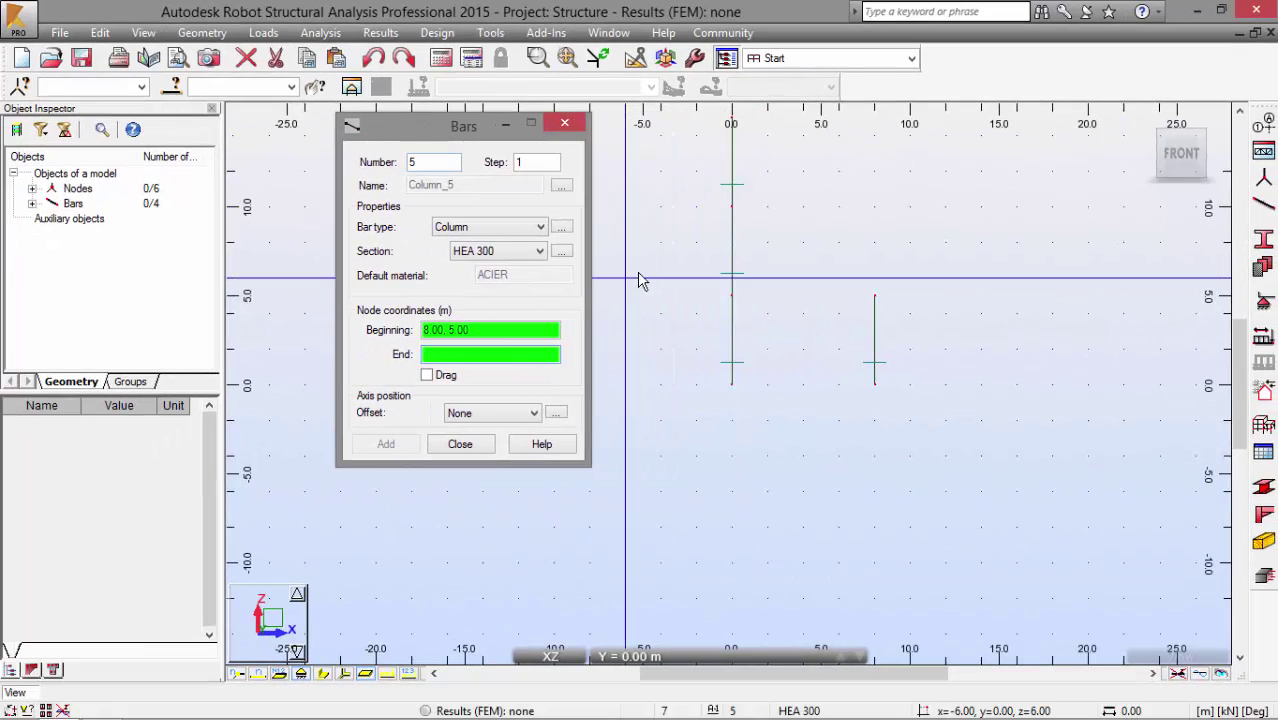
Add an HEA 300 column bar from 16,0 to 16,5
scroll(640, 281, up, 3)
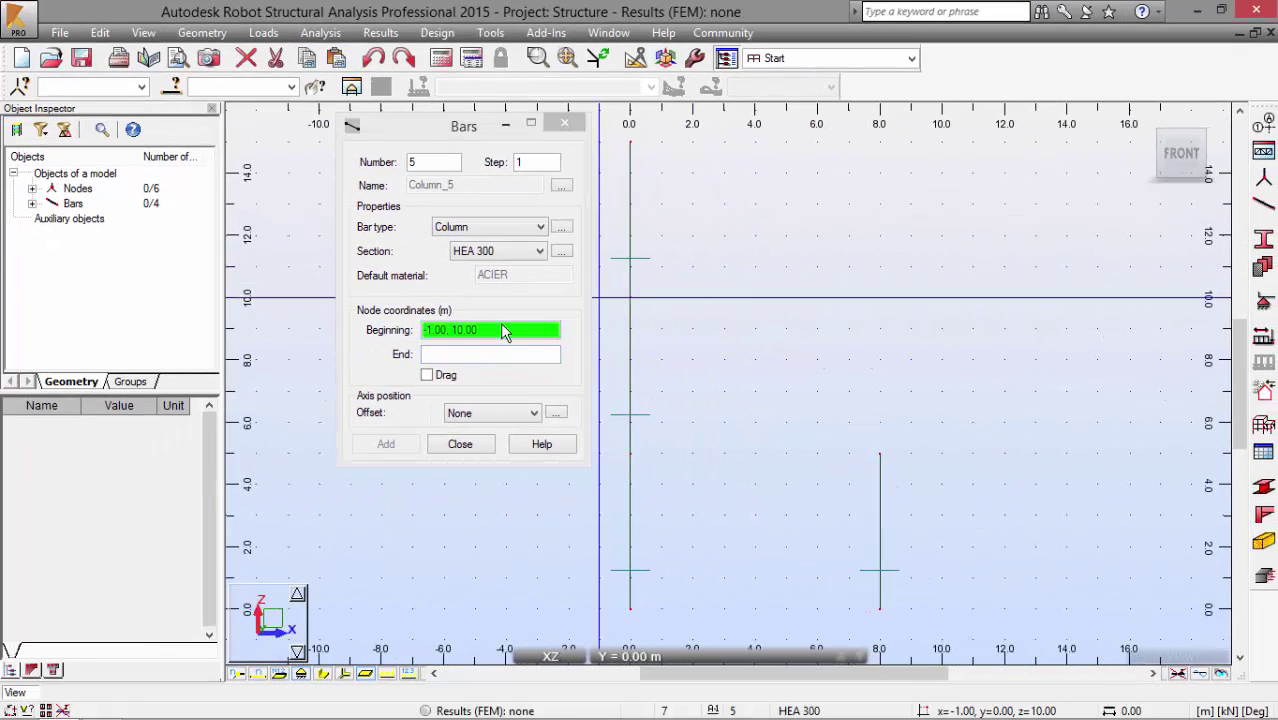
drag(500, 333, 415, 338)
text(16,)
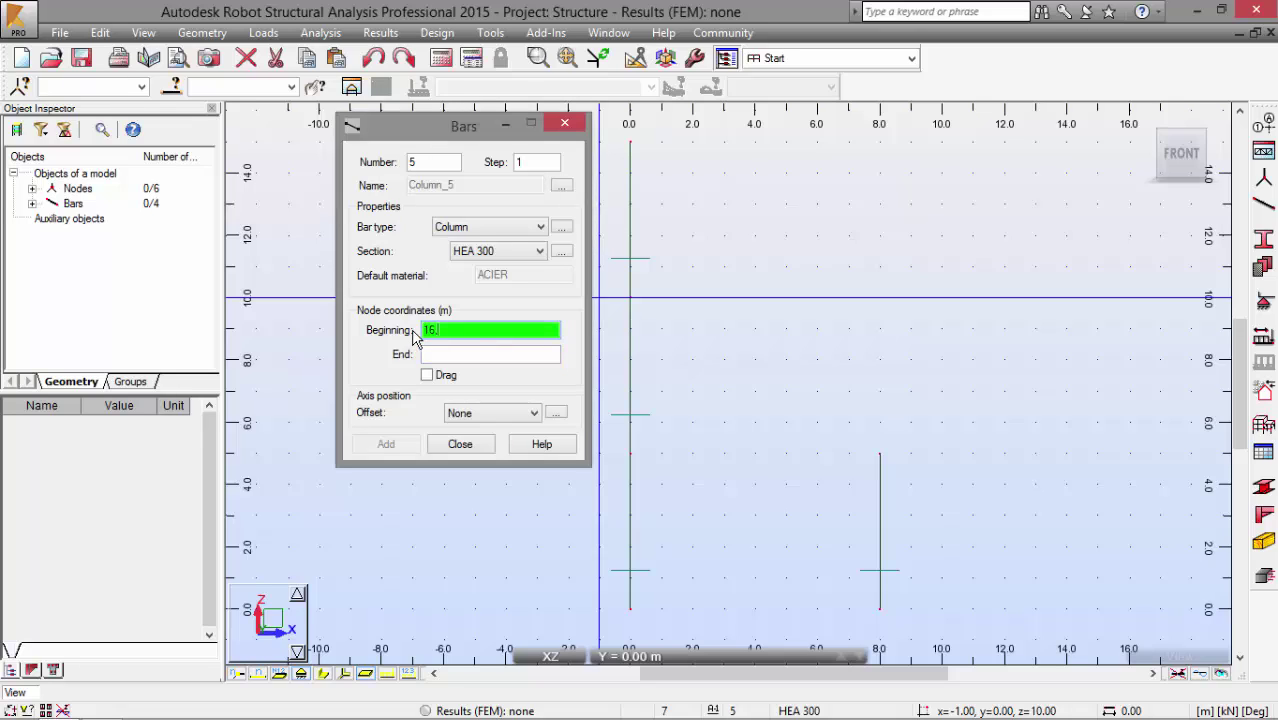
text(0)
key(Tab)
text(1)
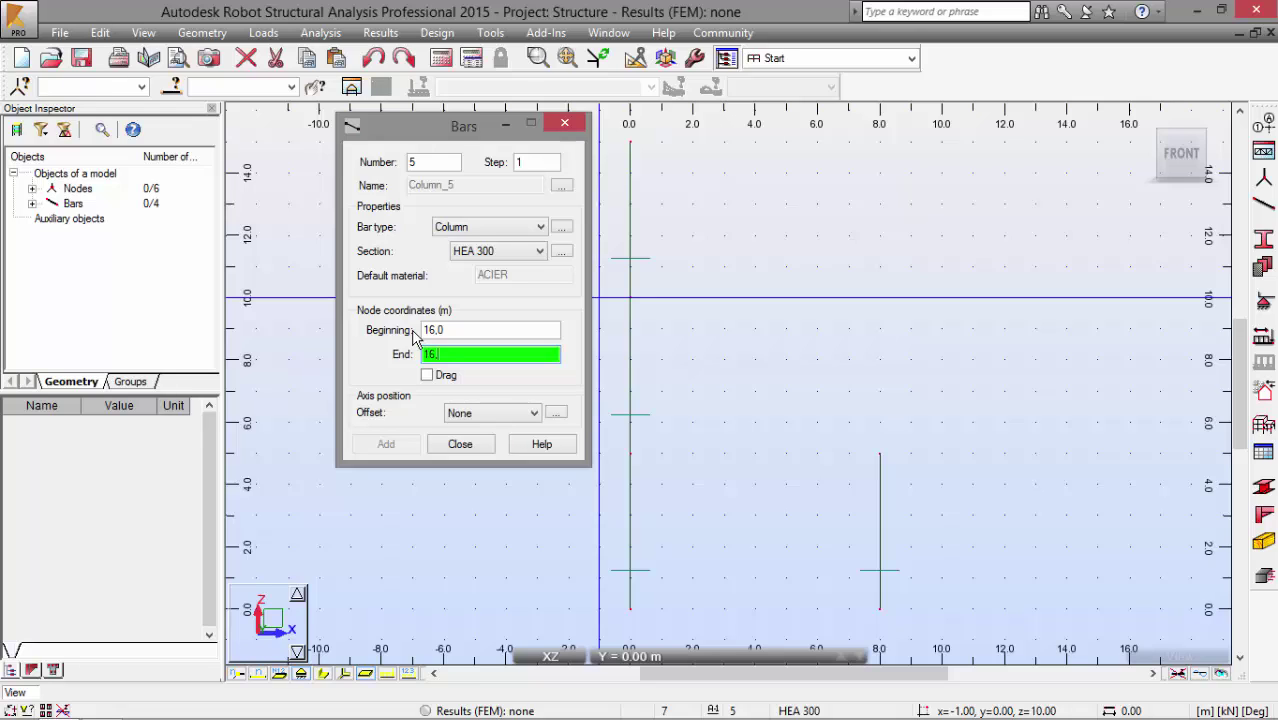
key(Return)
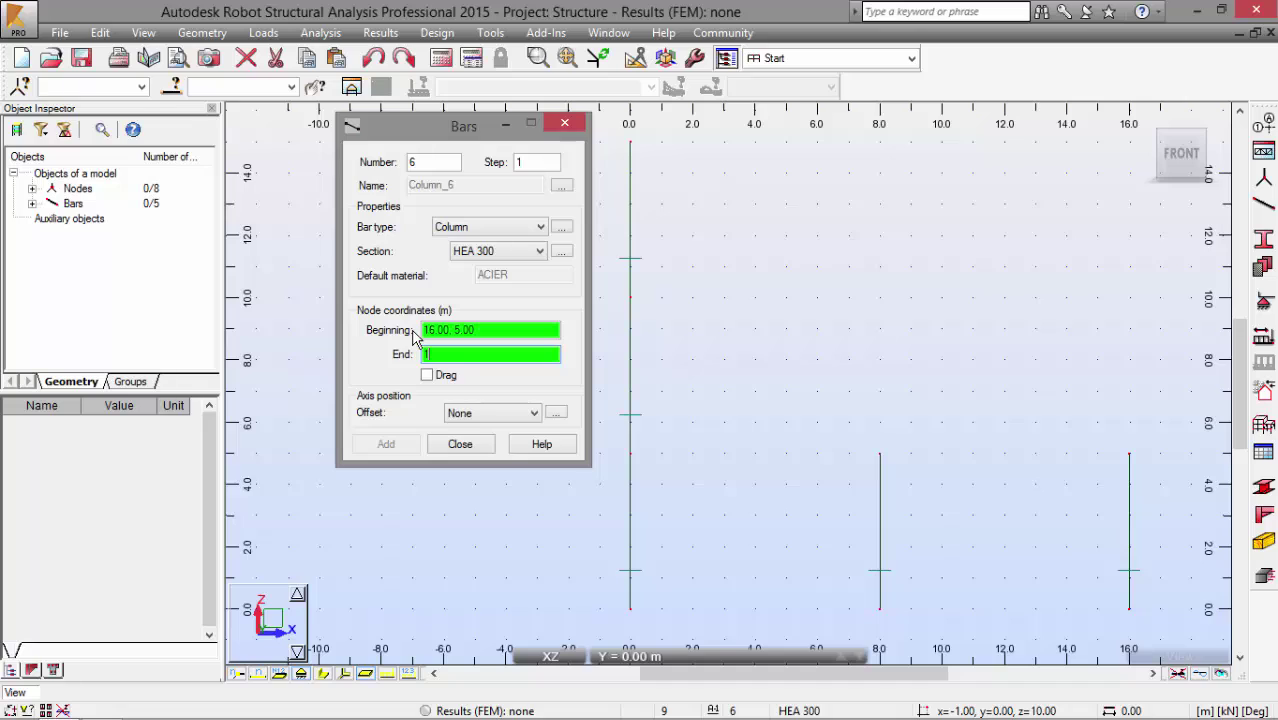
Continue the third column line with bars from 16,5 to 16,10 and from 16,10 to 16,15
text(16,1)
key(Return)
text(16,15)
key(Return)
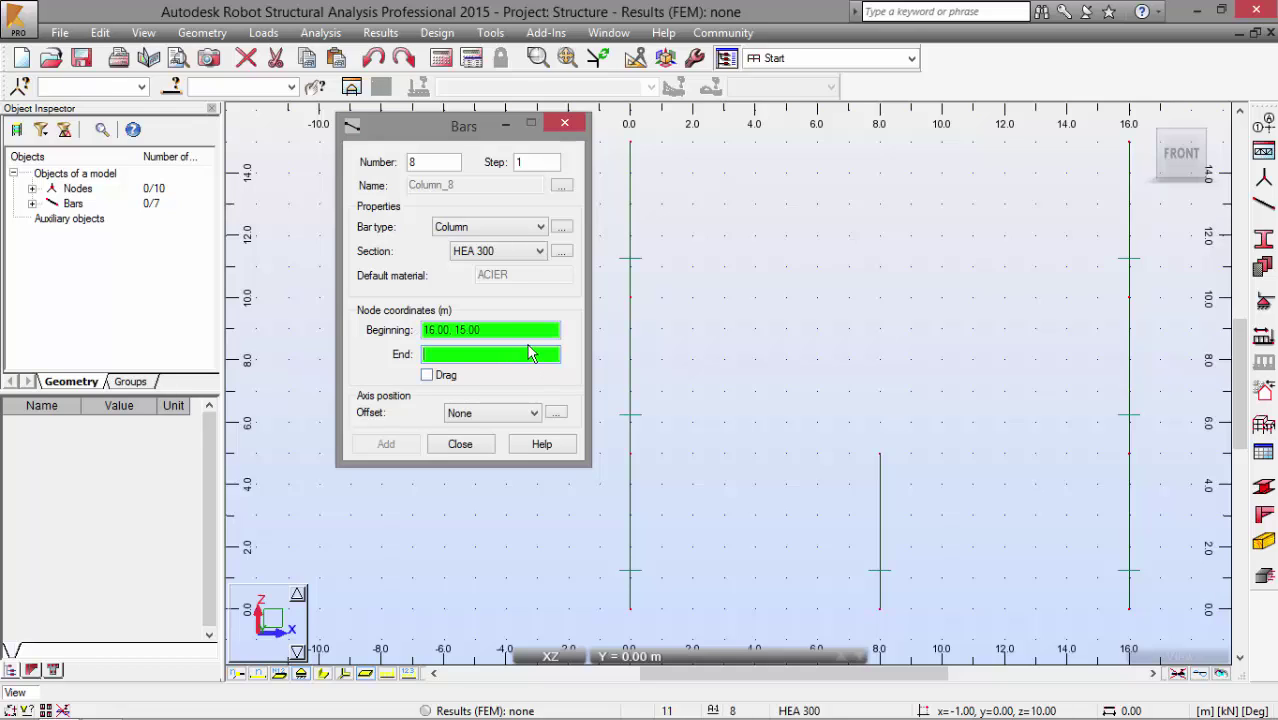
Add an HEA 300 column bar from 24,0 to 24,5
key(shift+Tab)
text(24)
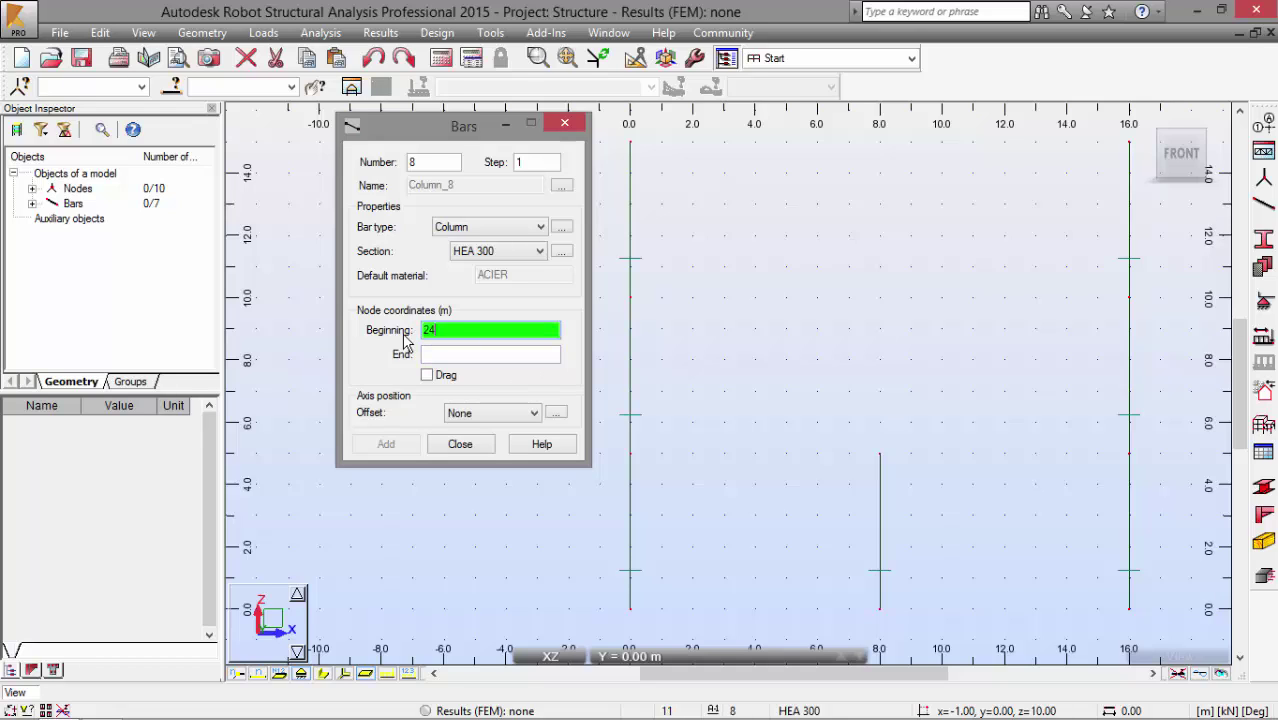
text(,0)
key(Tab)
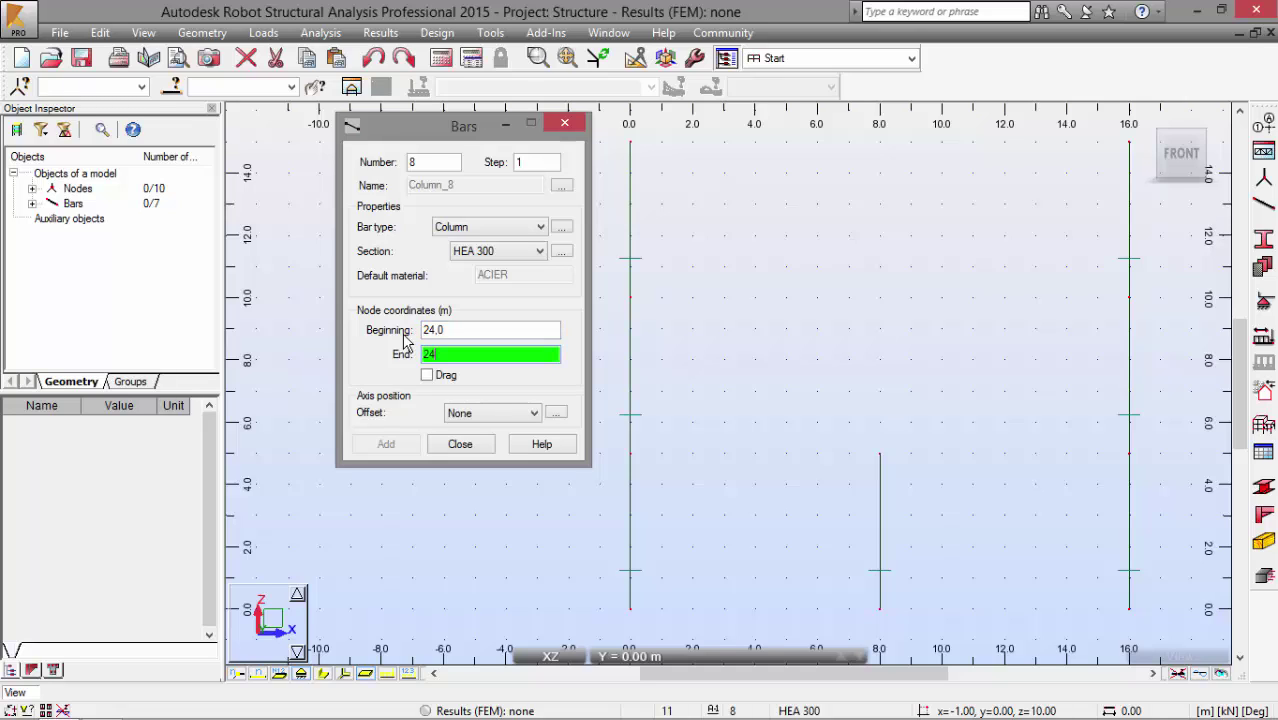
key(Return)
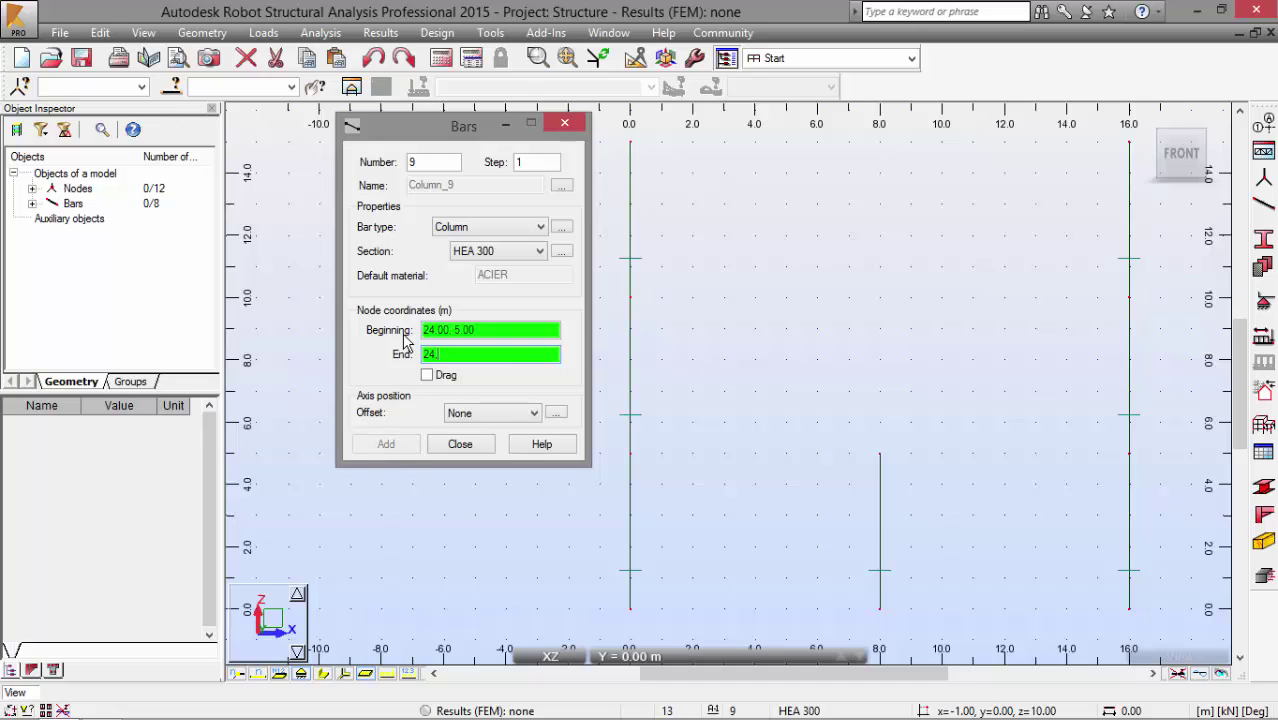
Add the last column bar from 24,5 to 24,8 and finish defining the columns
text(24.5)
key(Return)
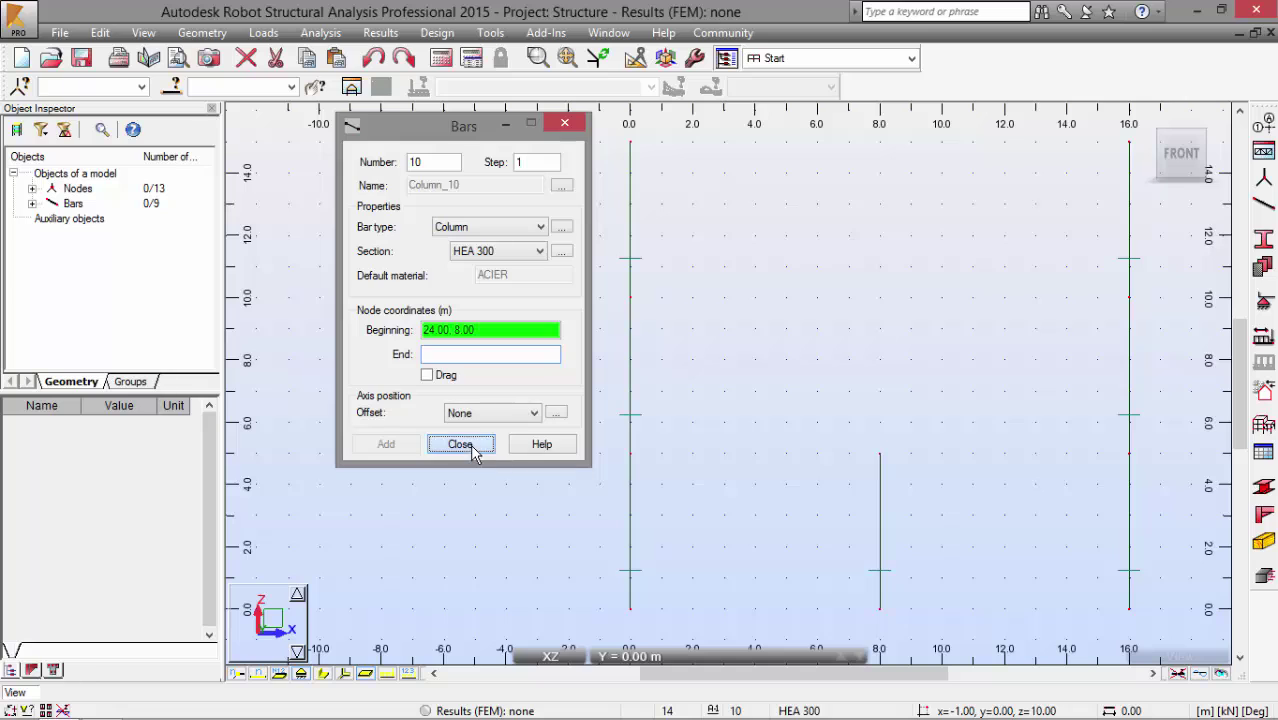
click(470, 444)
scroll(993, 305, right, 3)
scroll(1008, 296, down, 2)
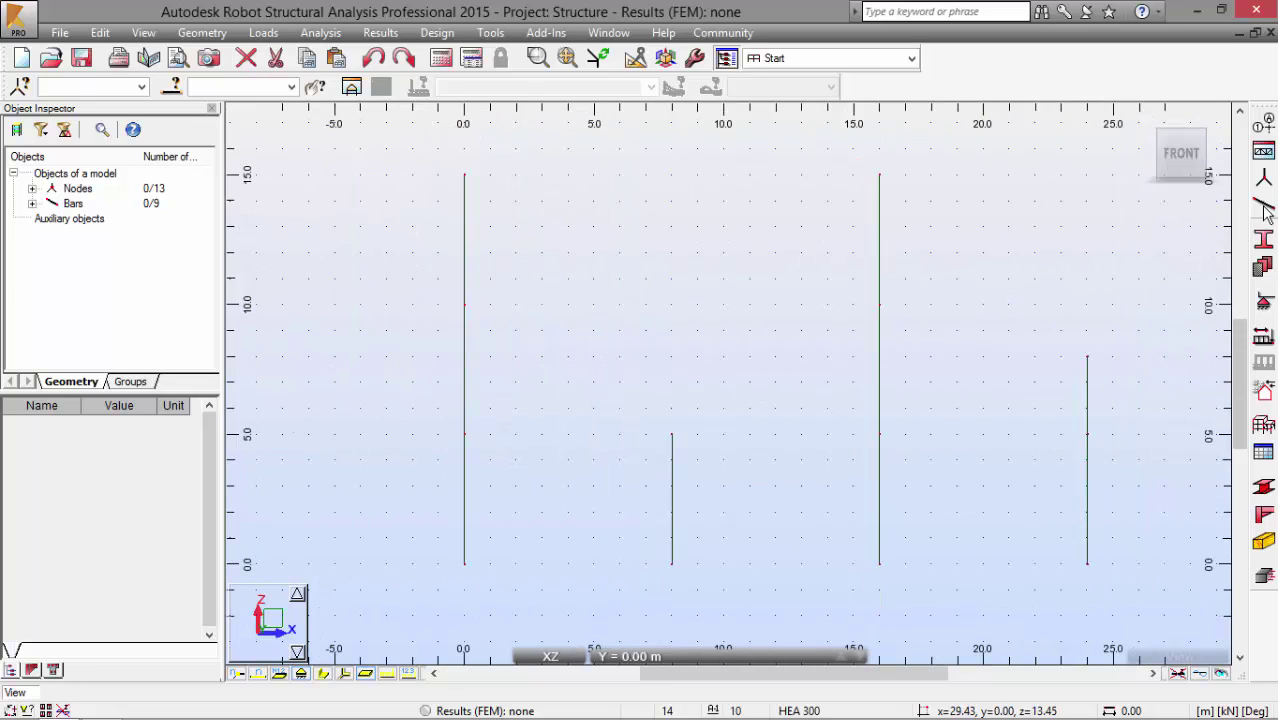
Switch to the manual in Foxit Reader and read the beam type, section and beam coordinates
key(alt+Tab)
scroll(599, 285, down, 4)
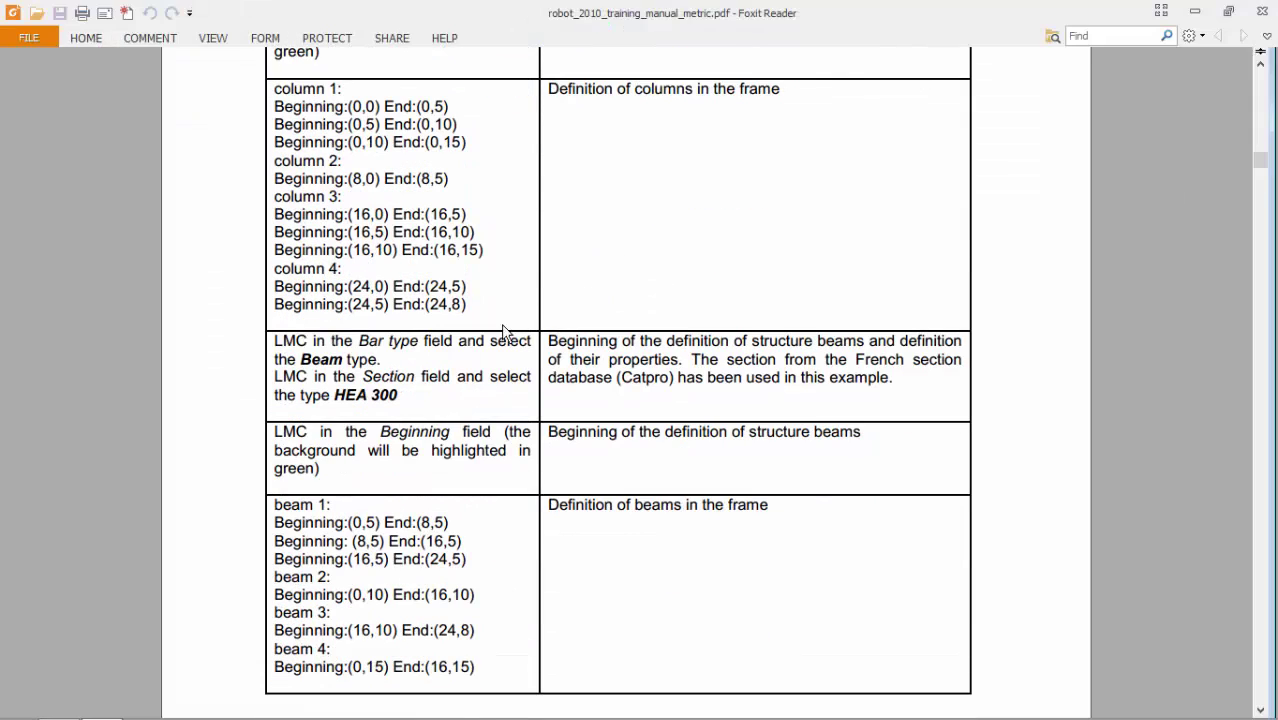
drag(272, 340, 408, 417)
Switch back to Robot and start defining bars with the bar type set to Beam
key(alt+Tab)
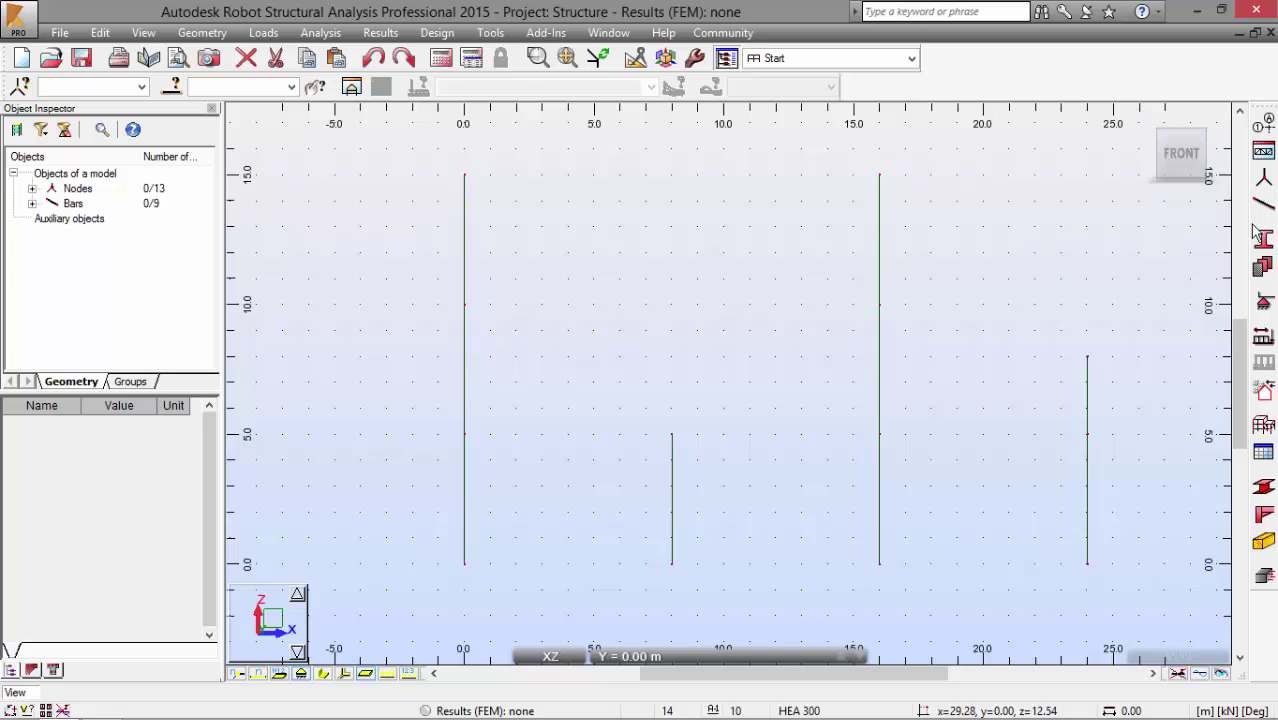
click(1262, 238)
click(486, 228)
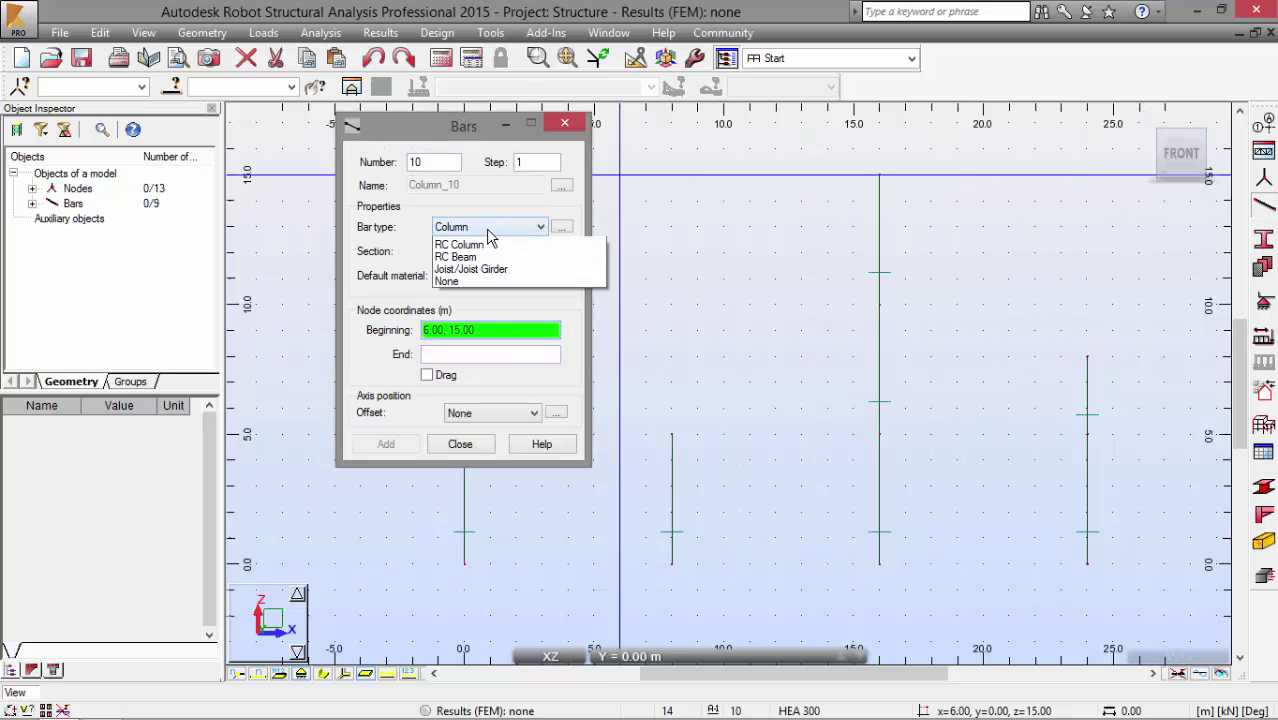
click(465, 303)
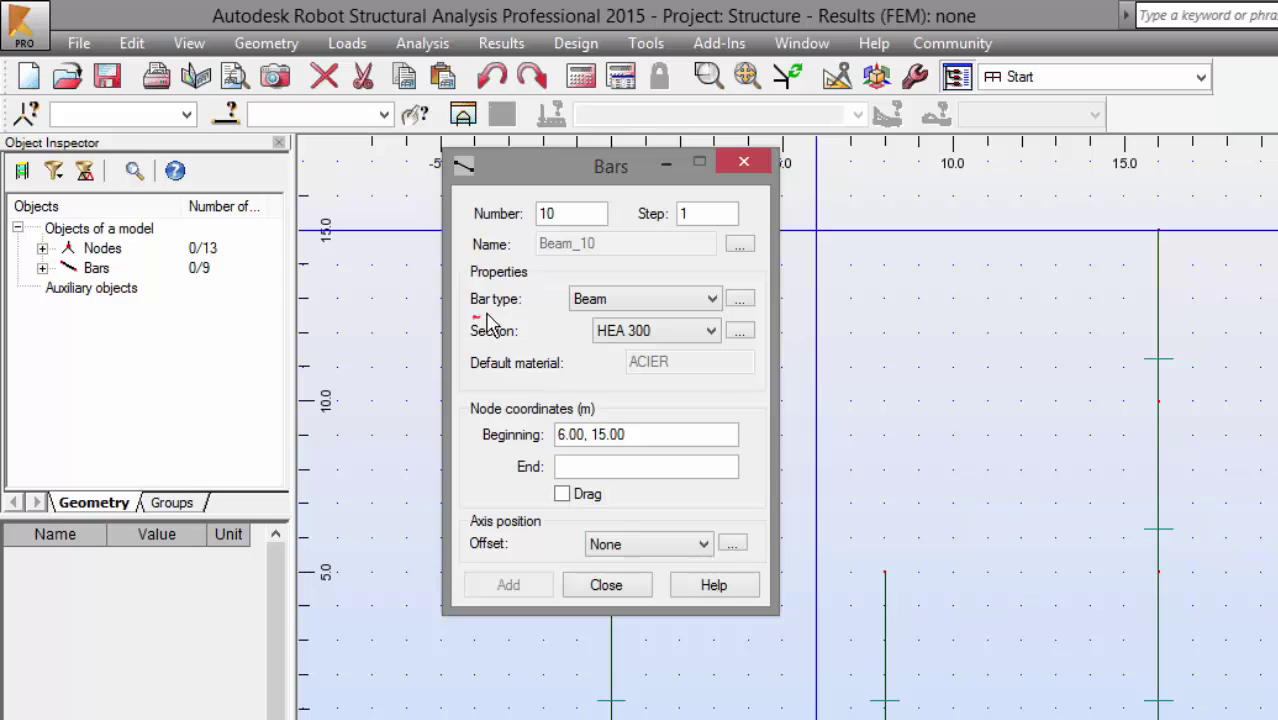
mouse_move(473, 317)
mouse_down()
mouse_move(570, 287)
mouse_move(906, 253)
mouse_up()
drag(528, 305, 535, 312)
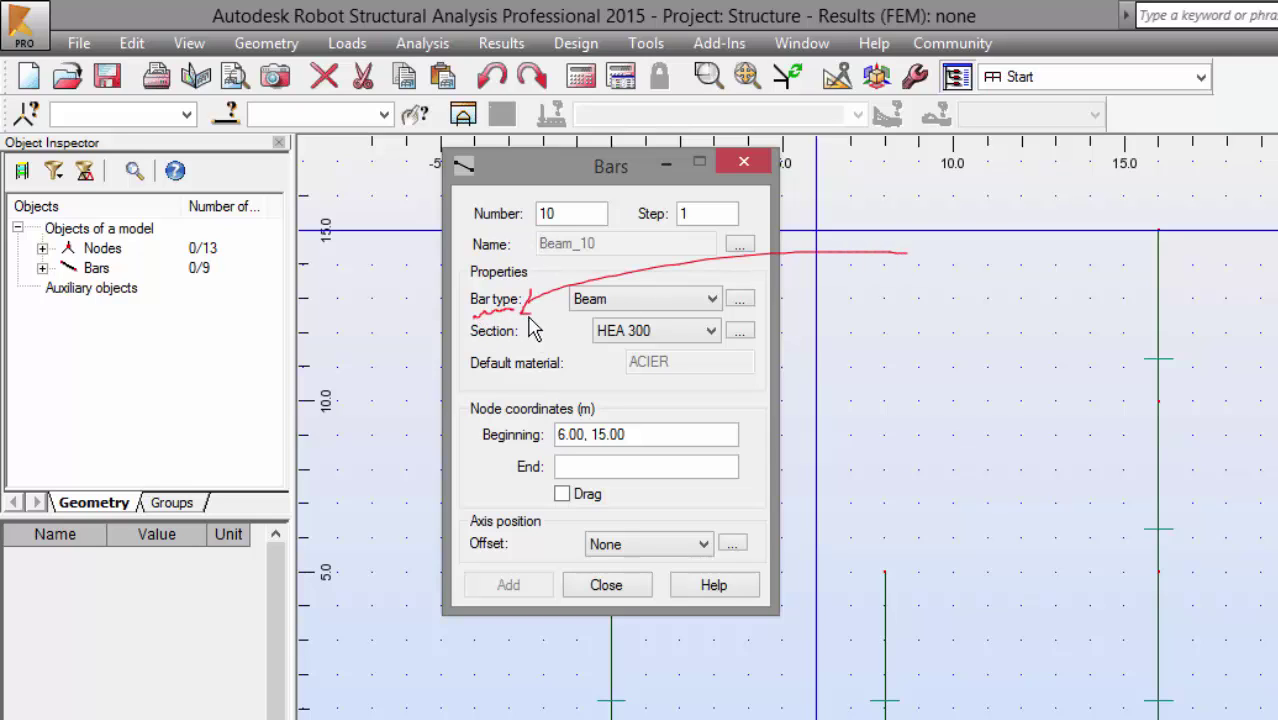
mouse_move(948, 272)
mouse_down()
mouse_move(978, 257)
mouse_move(971, 290)
mouse_move(1012, 300)
mouse_up()
drag(1030, 242, 1032, 316)
mouse_move(1098, 260)
mouse_down()
mouse_move(1109, 313)
mouse_move(1134, 287)
mouse_move(1172, 292)
mouse_move(1173, 278)
mouse_move(1187, 370)
mouse_move(1209, 283)
mouse_move(1230, 307)
mouse_up()
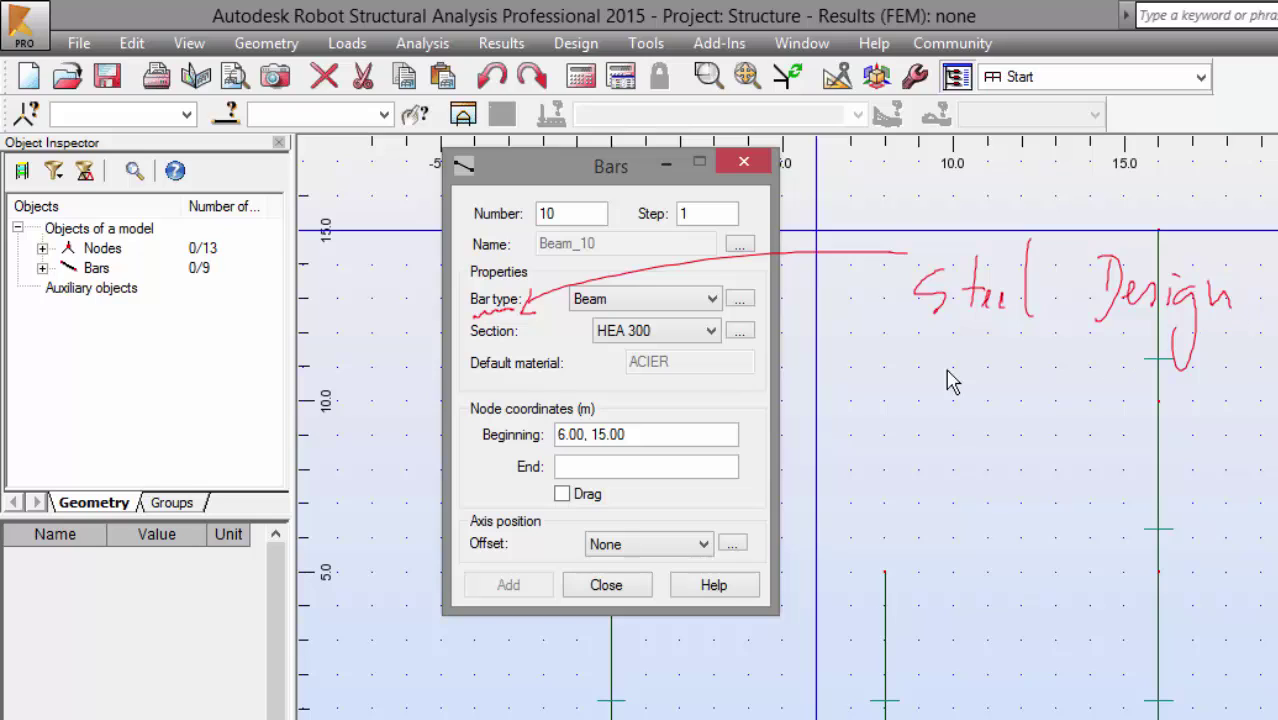
drag(928, 352, 1182, 325)
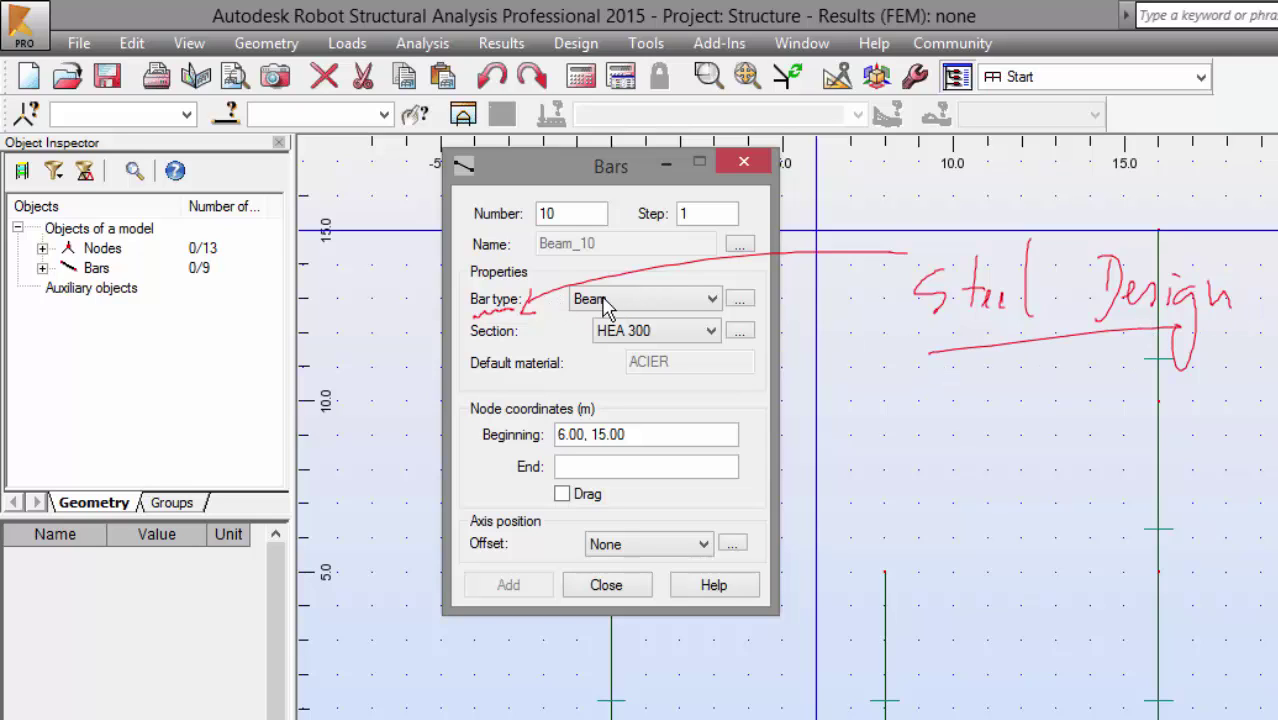
mouse_move(598, 273)
mouse_down()
mouse_move(620, 283)
mouse_move(612, 325)
mouse_move(594, 328)
mouse_move(590, 295)
mouse_up()
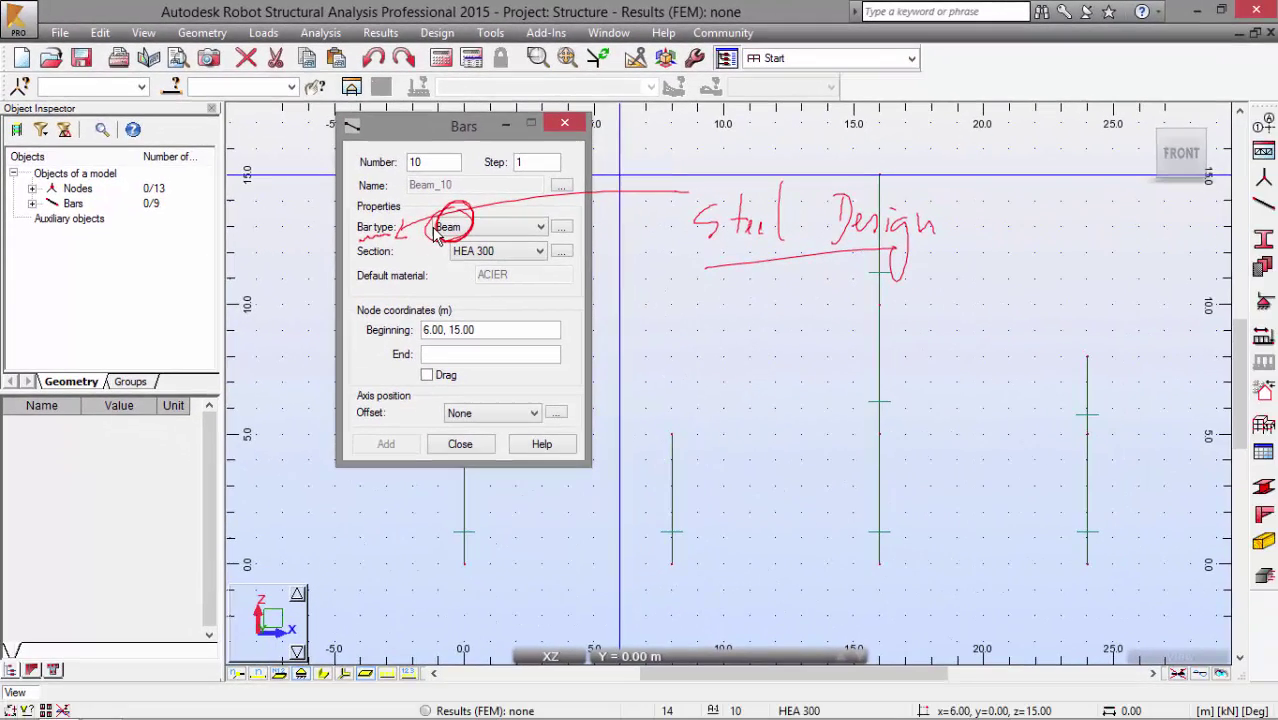
key(Escape)
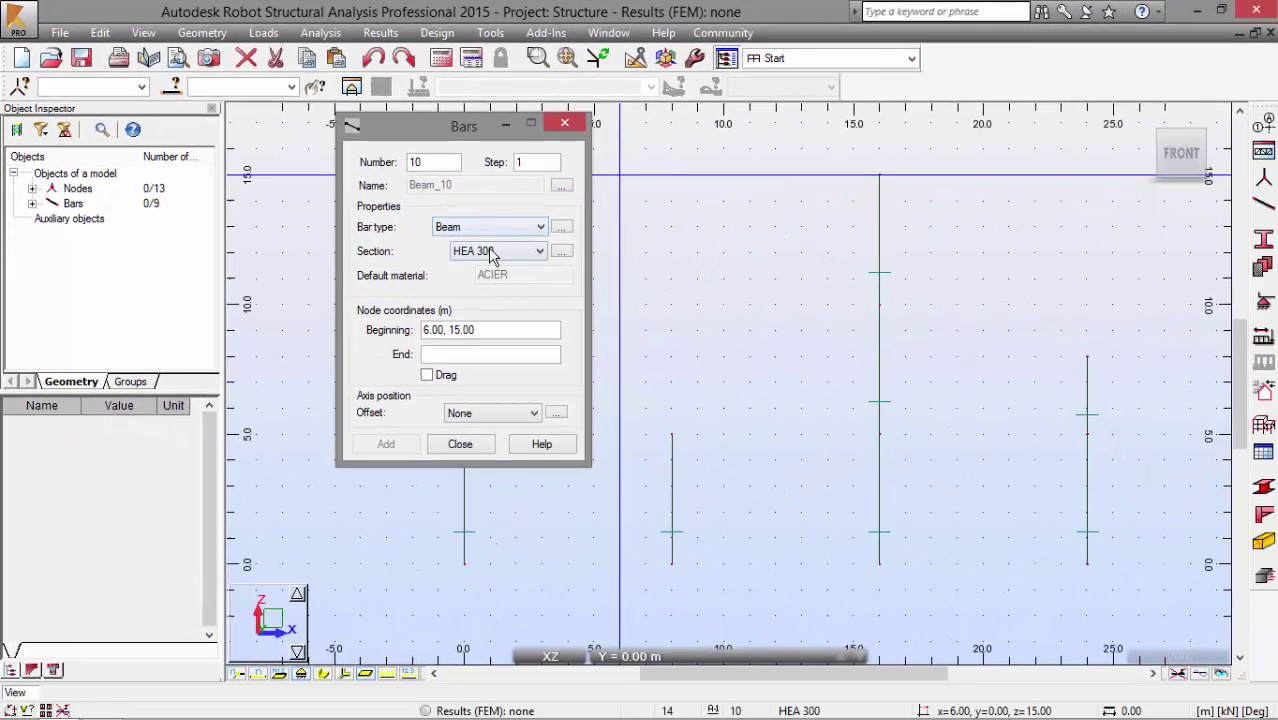
Move the bar definition dialog clear of the frame and add an HEA 300 beam from 0,5 to 8,5
click(456, 331)
double_click(456, 331)
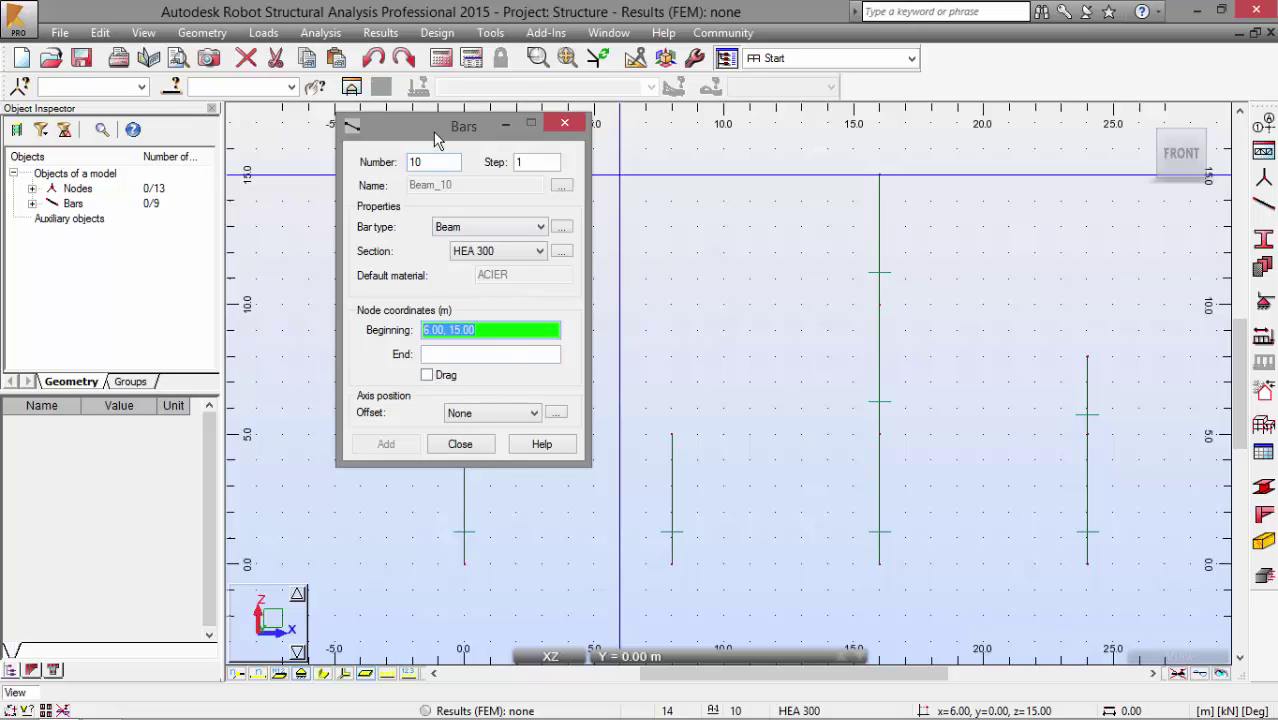
drag(433, 131, 173, 125)
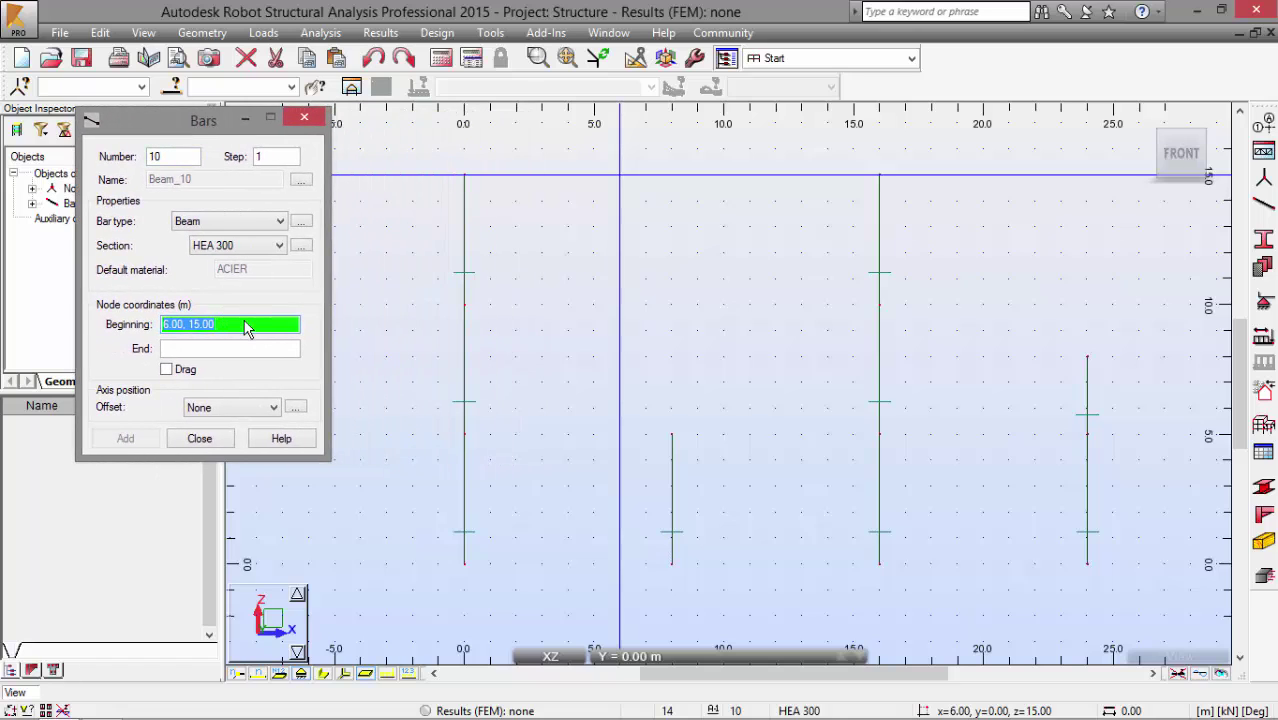
text(0,5)
key(Tab)
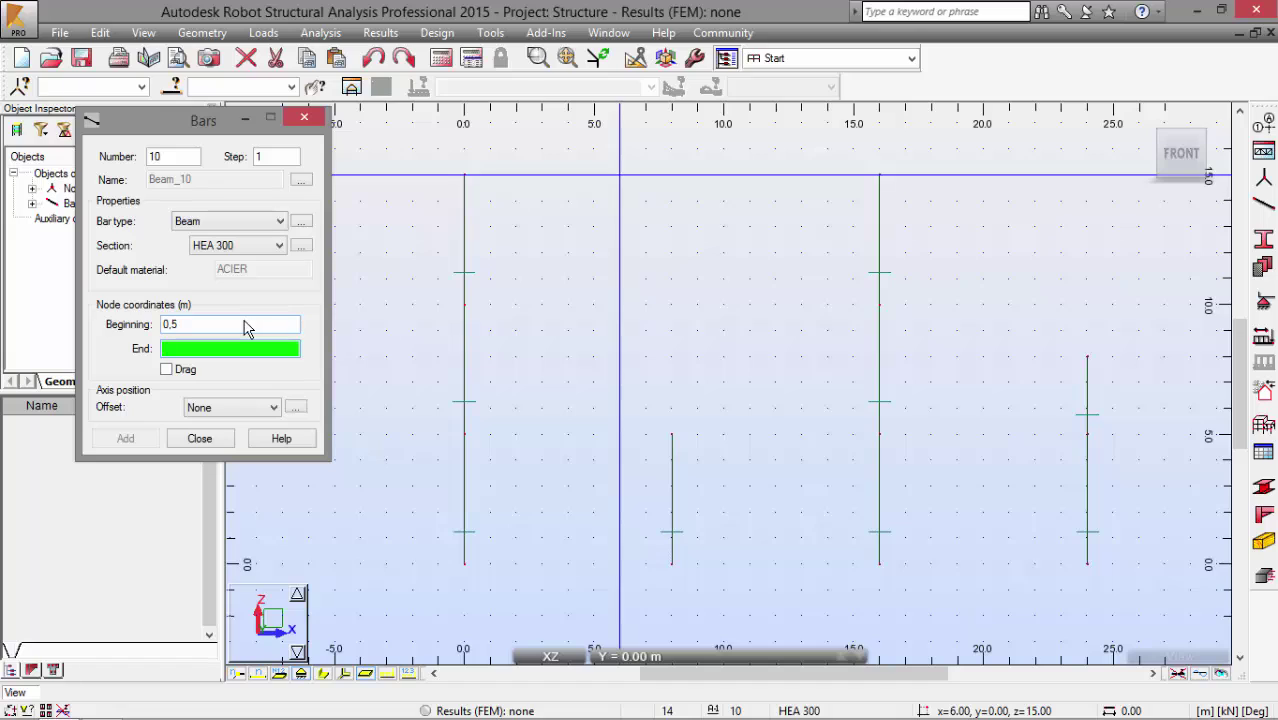
text(8.00, 5)
key(Return)
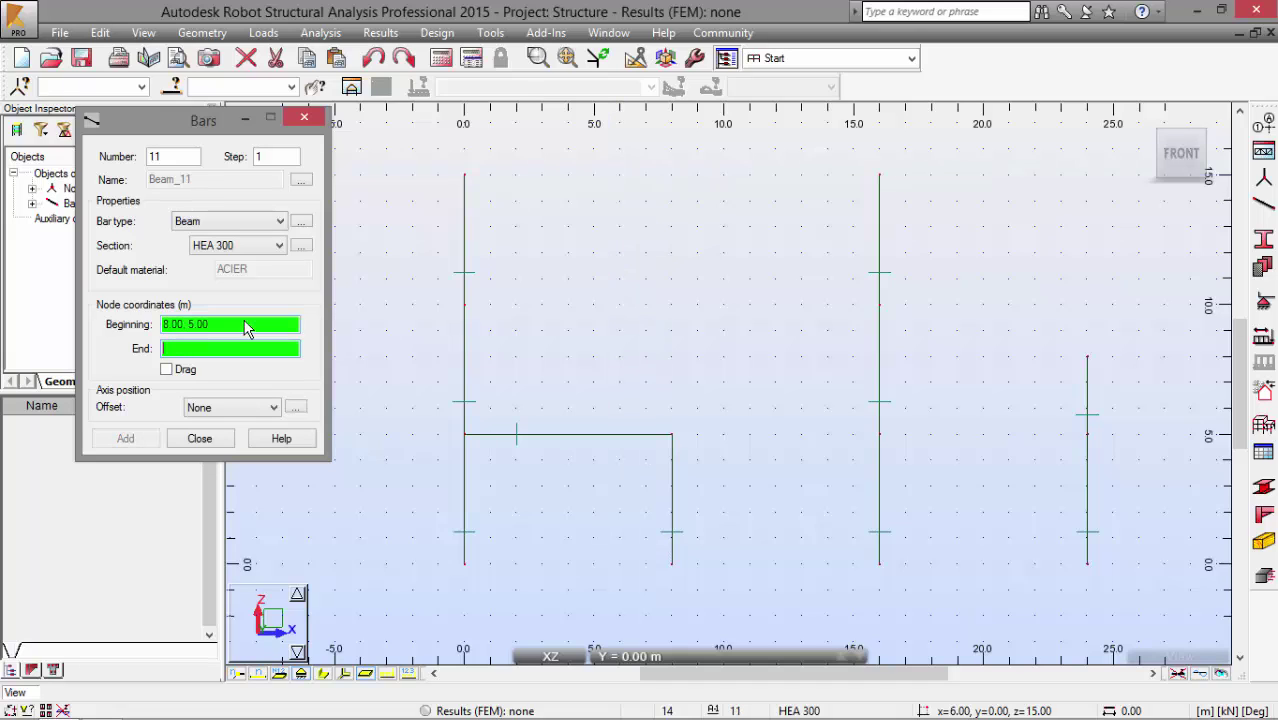
Continue the first-level beam line with bars from 8,5 to 16,5 and from 16,5 to 24,5
text(16,5)
key(Return)
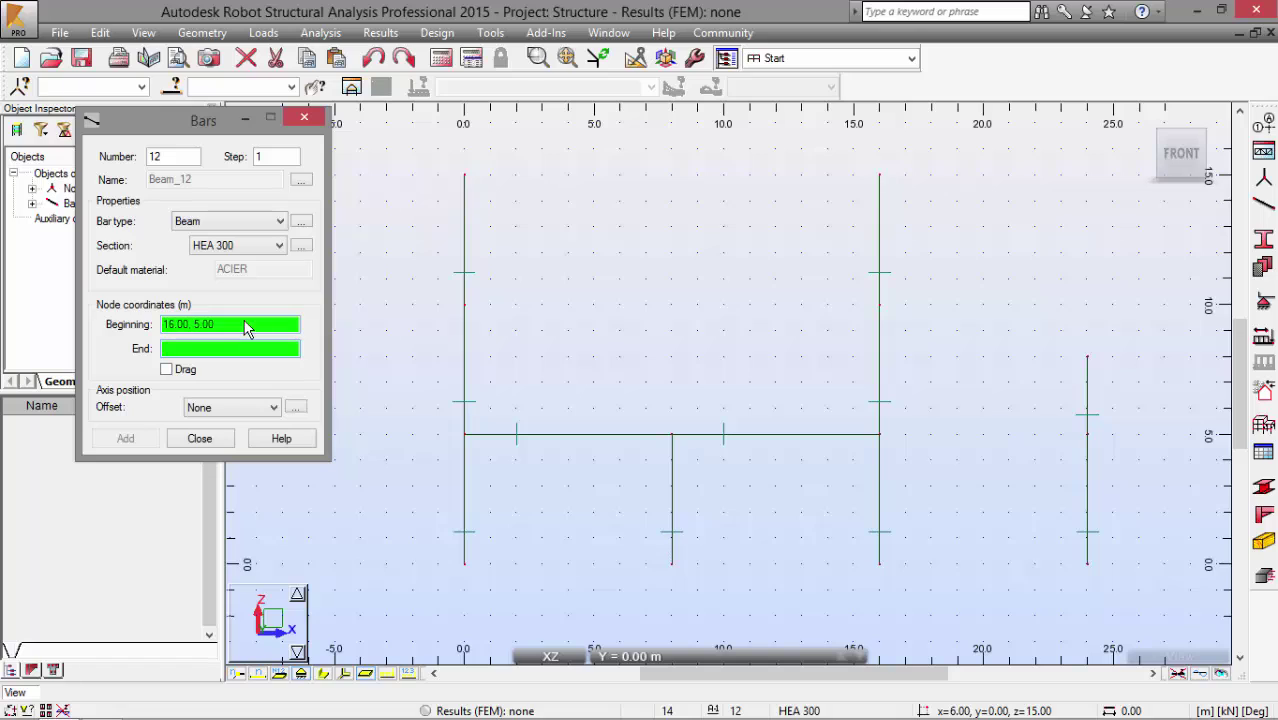
text(24,5)
key(Return)
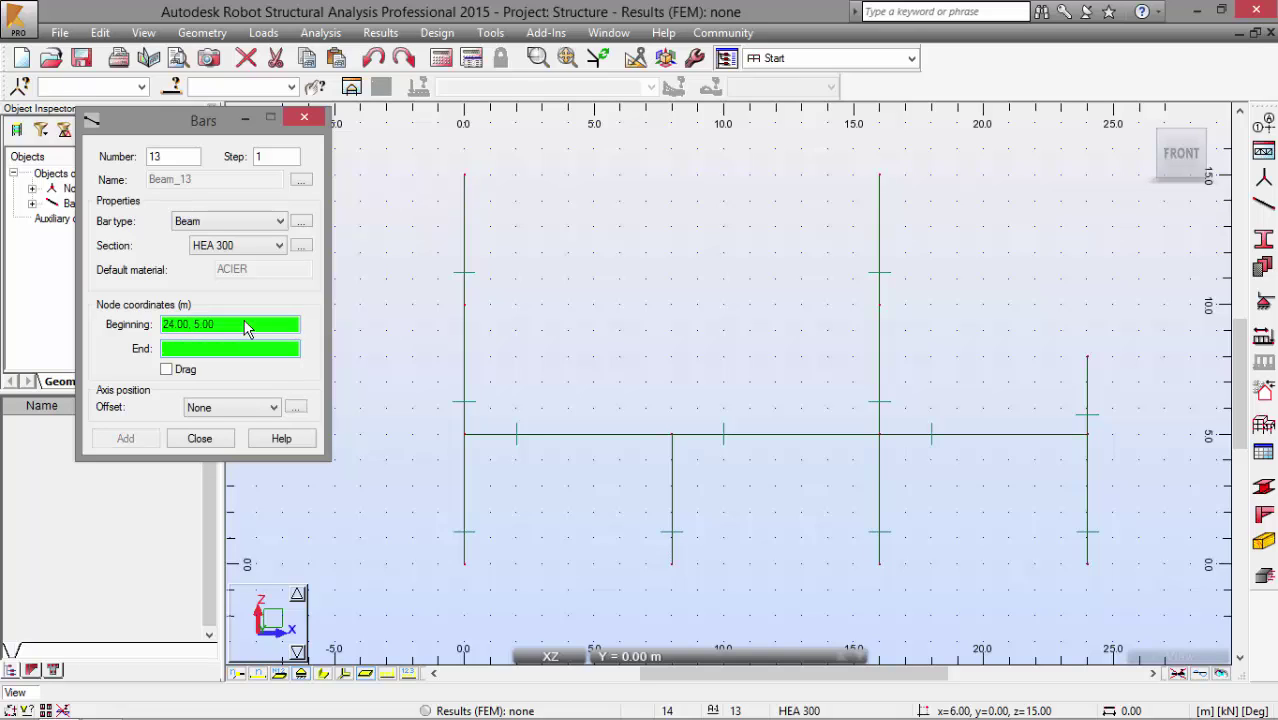
Add an HEA 300 beam from 0,10 to 16,10 and a sloping beam from 16,10 to 24,8
click(248, 326)
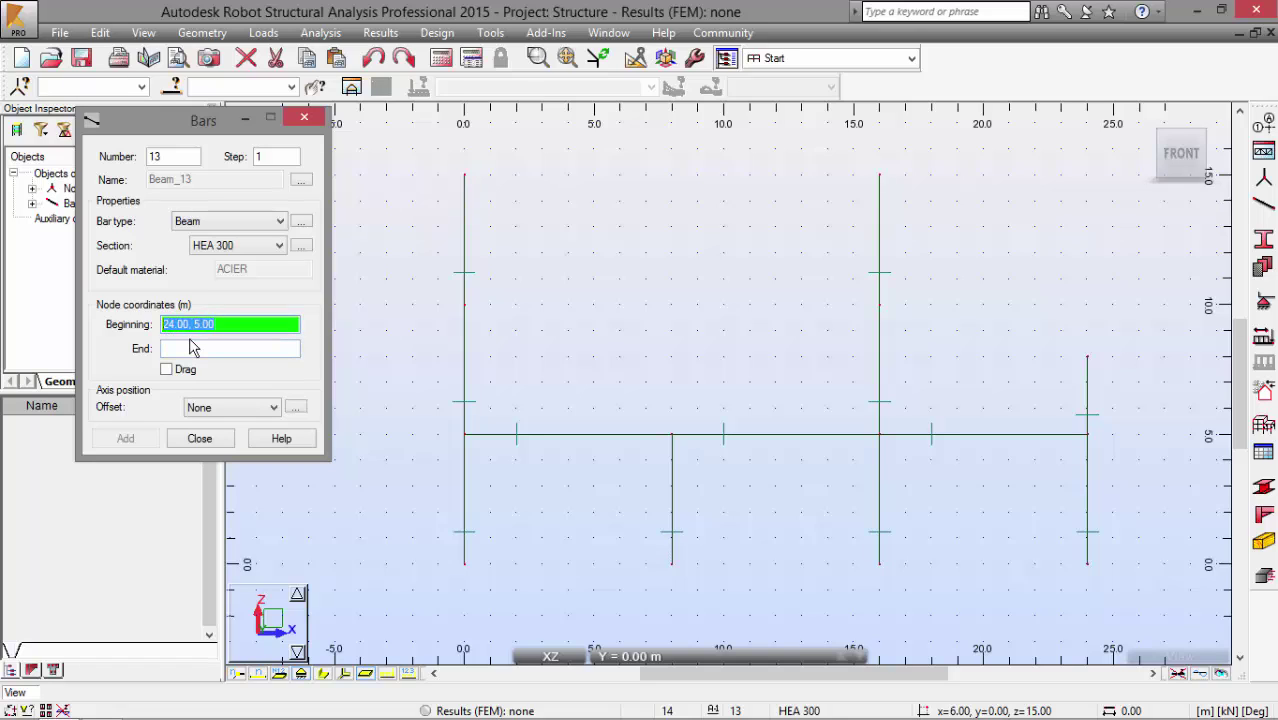
text(0,10)
key(Return)
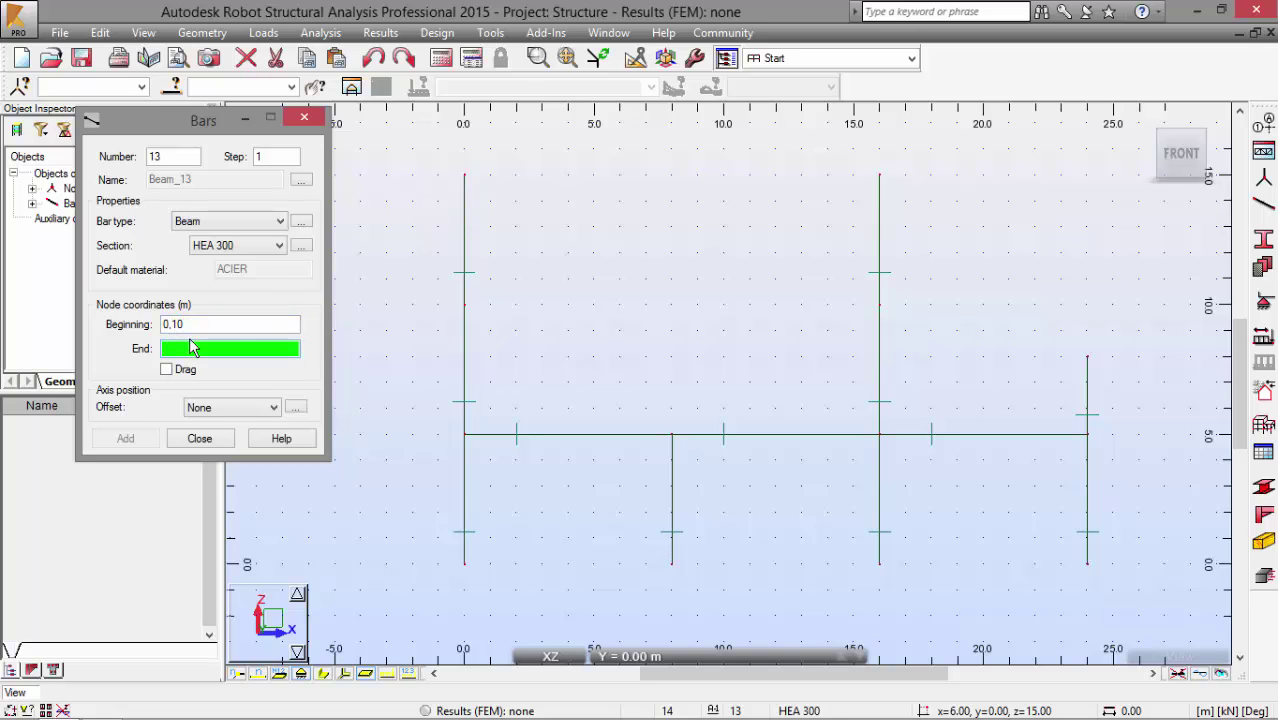
text(16,10)
key(Return)
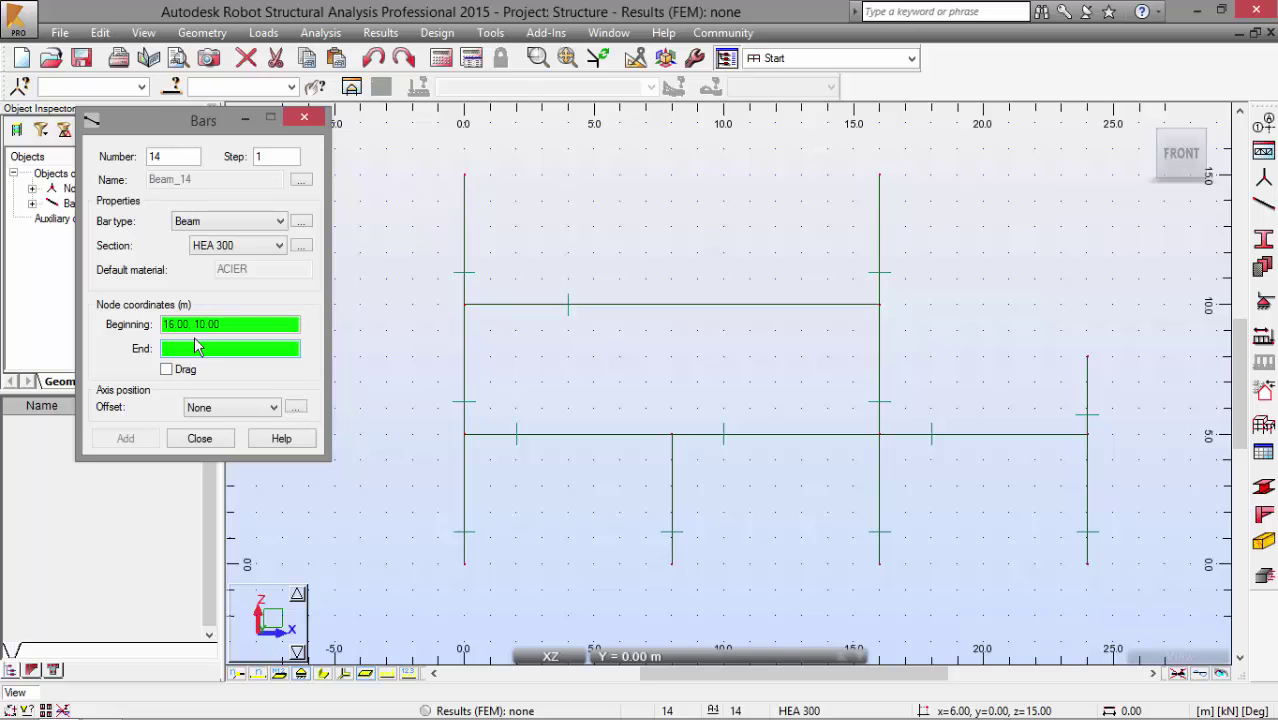
text(24,8)
key(Return)
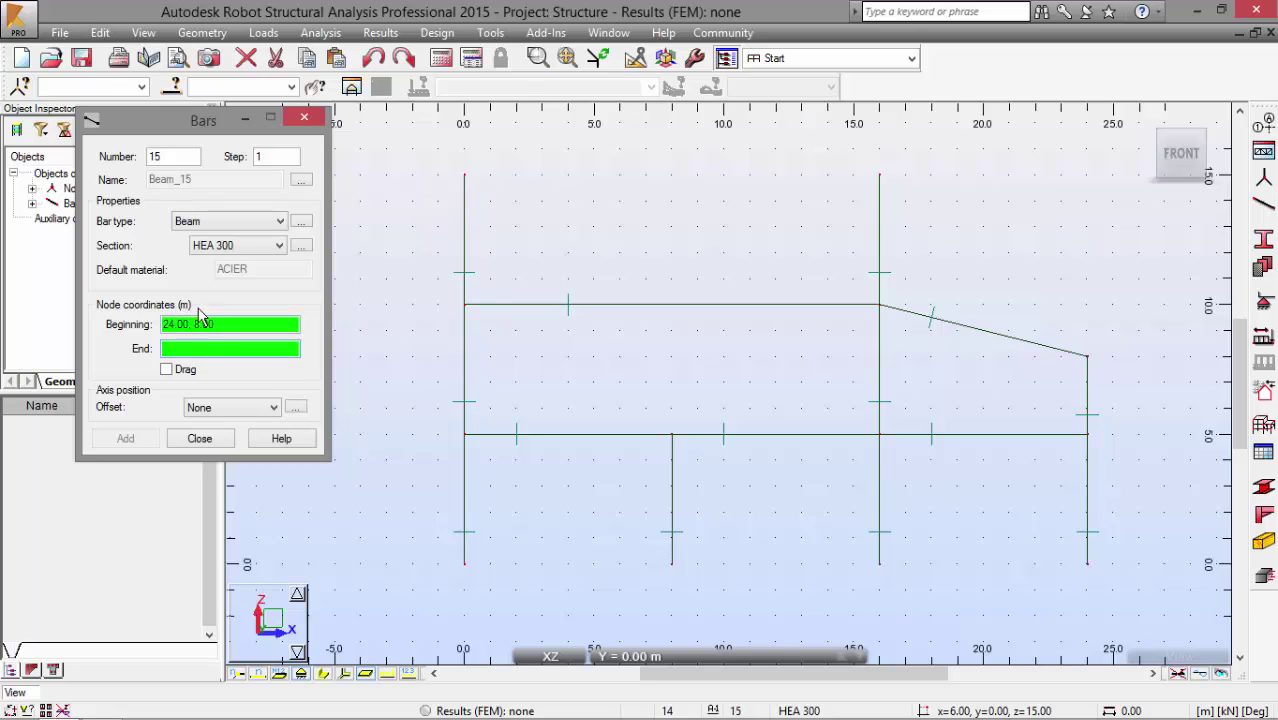
Add the top HEA 300 beam from 0,15 to 16,15 and finish defining bars
click(228, 331)
text(0,15)
key(Return)
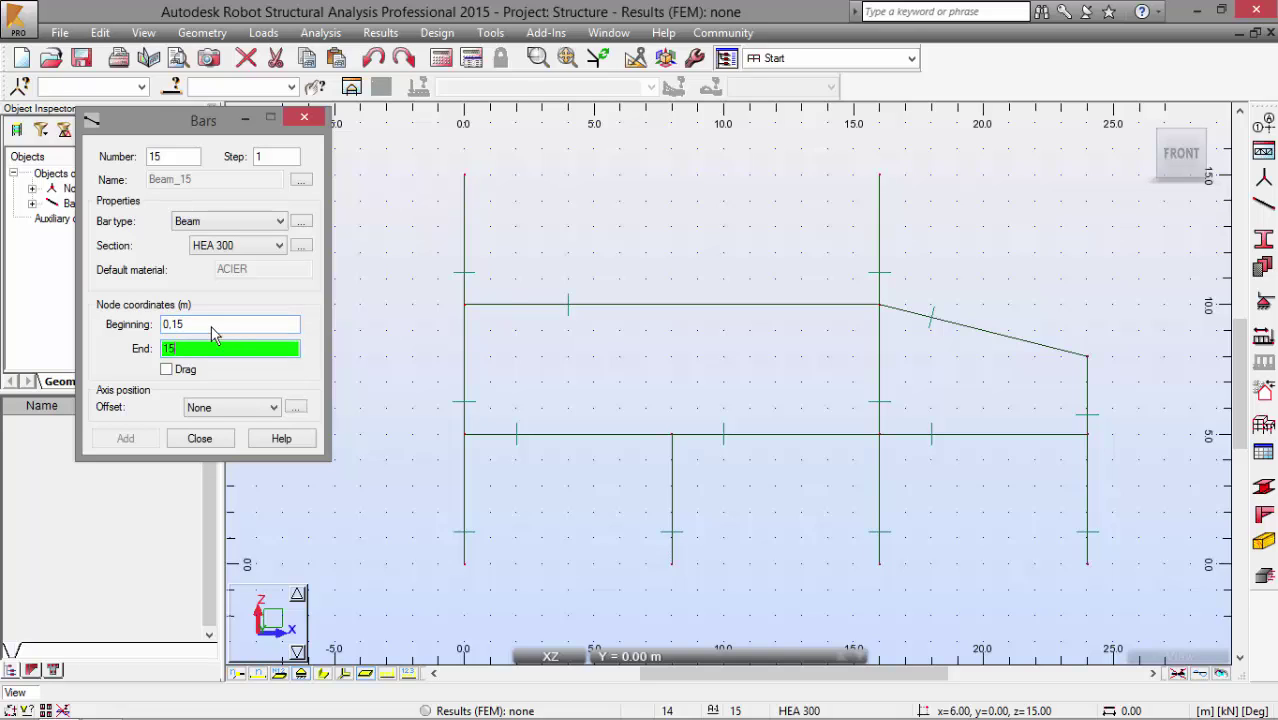
text(16,15)
key(Return)
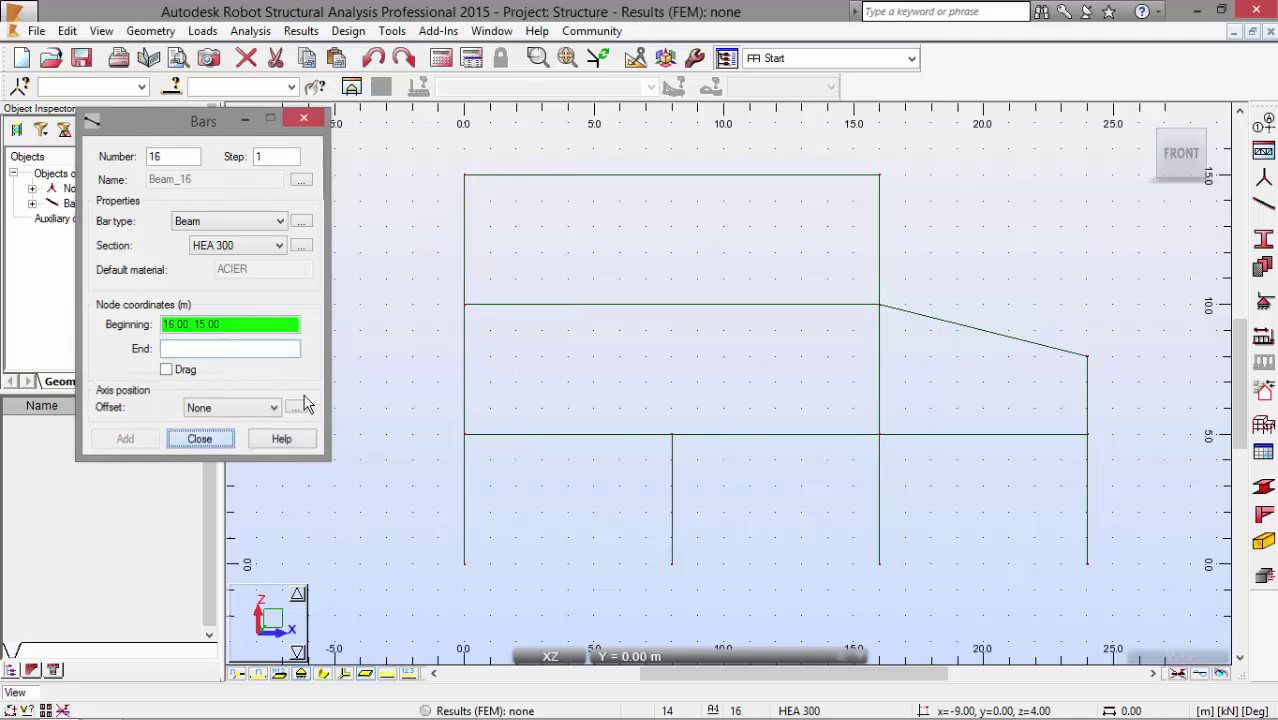
click(199, 438)
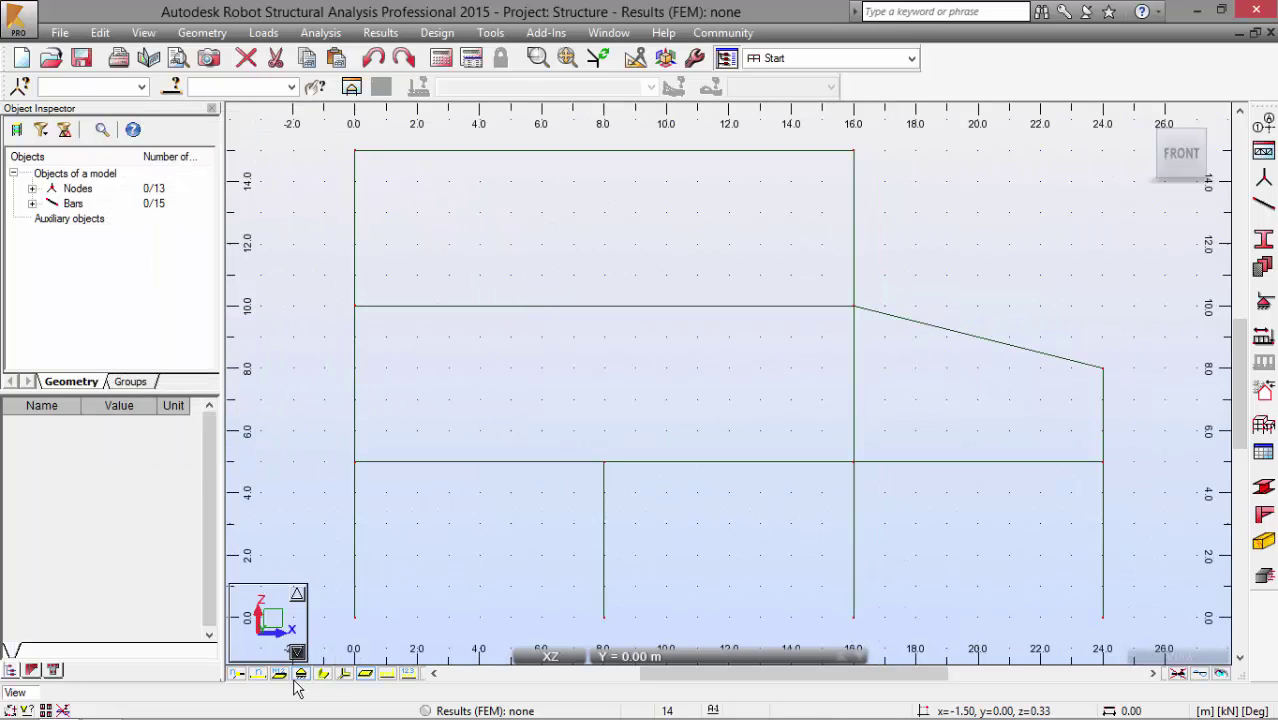
Display the section shapes of the bars and hide the Object Inspector
click(323, 674)
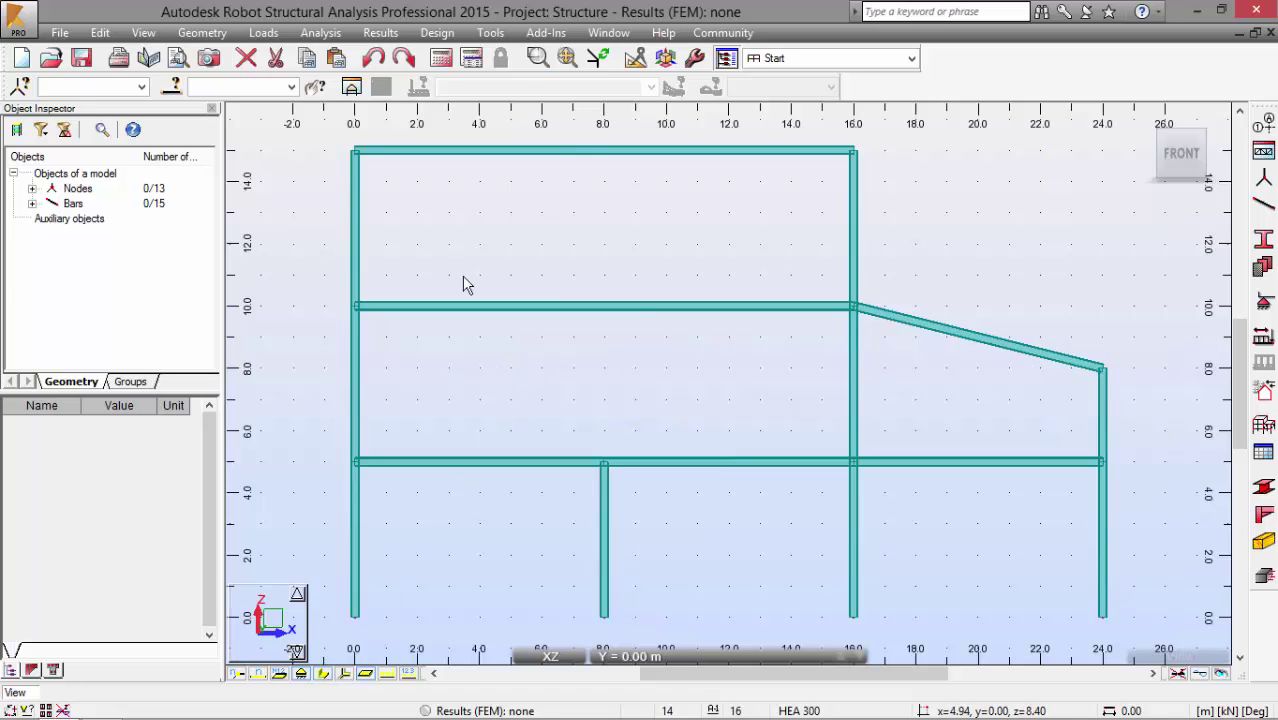
click(211, 107)
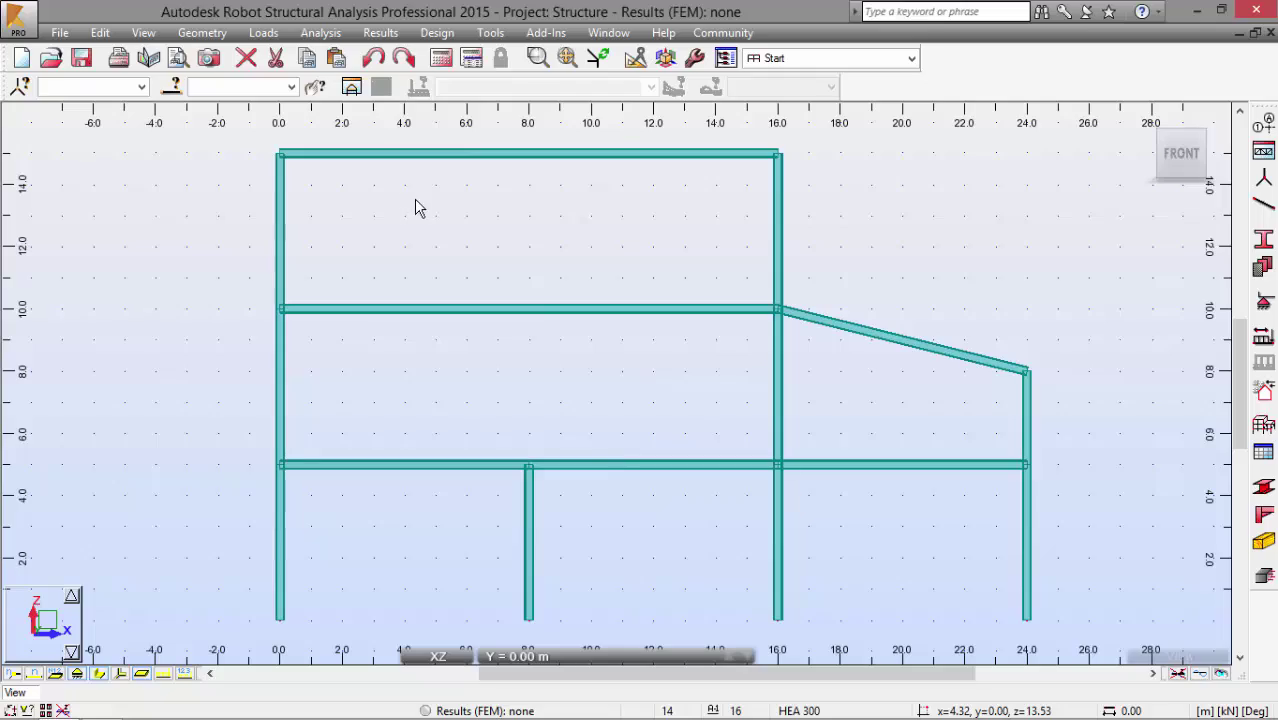
Switch to the manual in Foxit Reader and read the instructions for assigning supports to the column bases
click(778, 245)
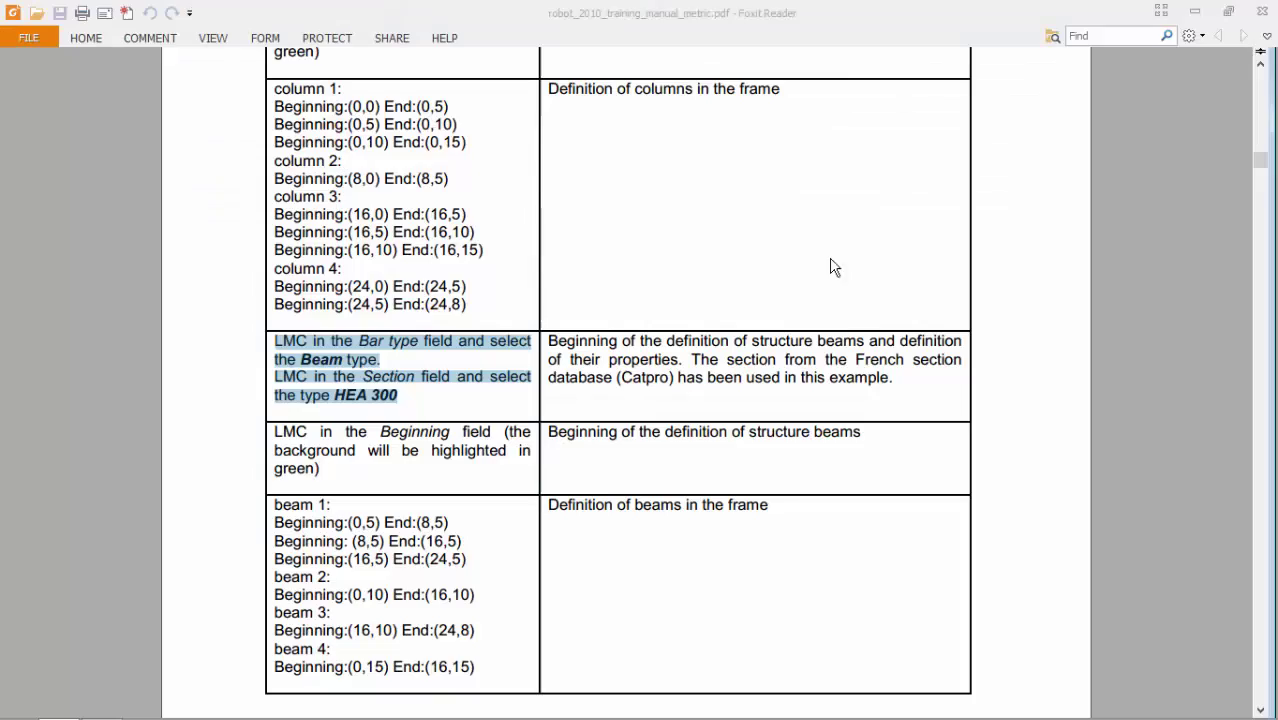
scroll(833, 266, down, 10)
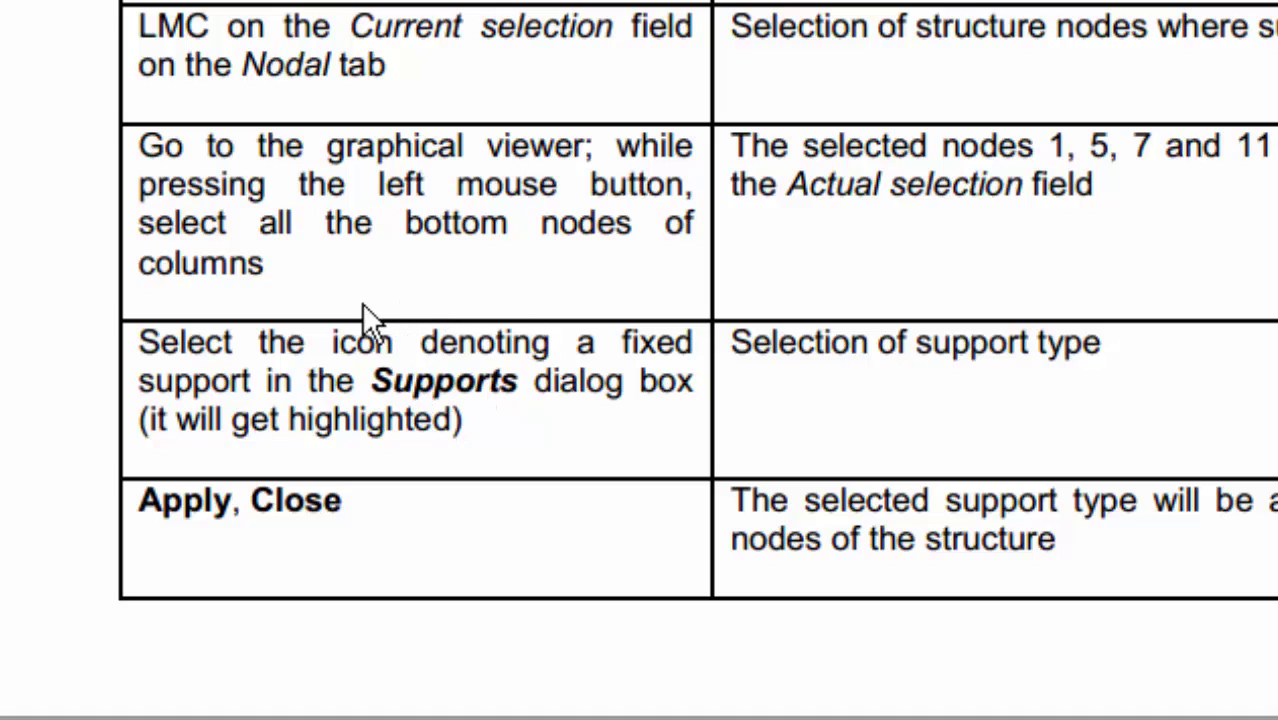
double_click(640, 342)
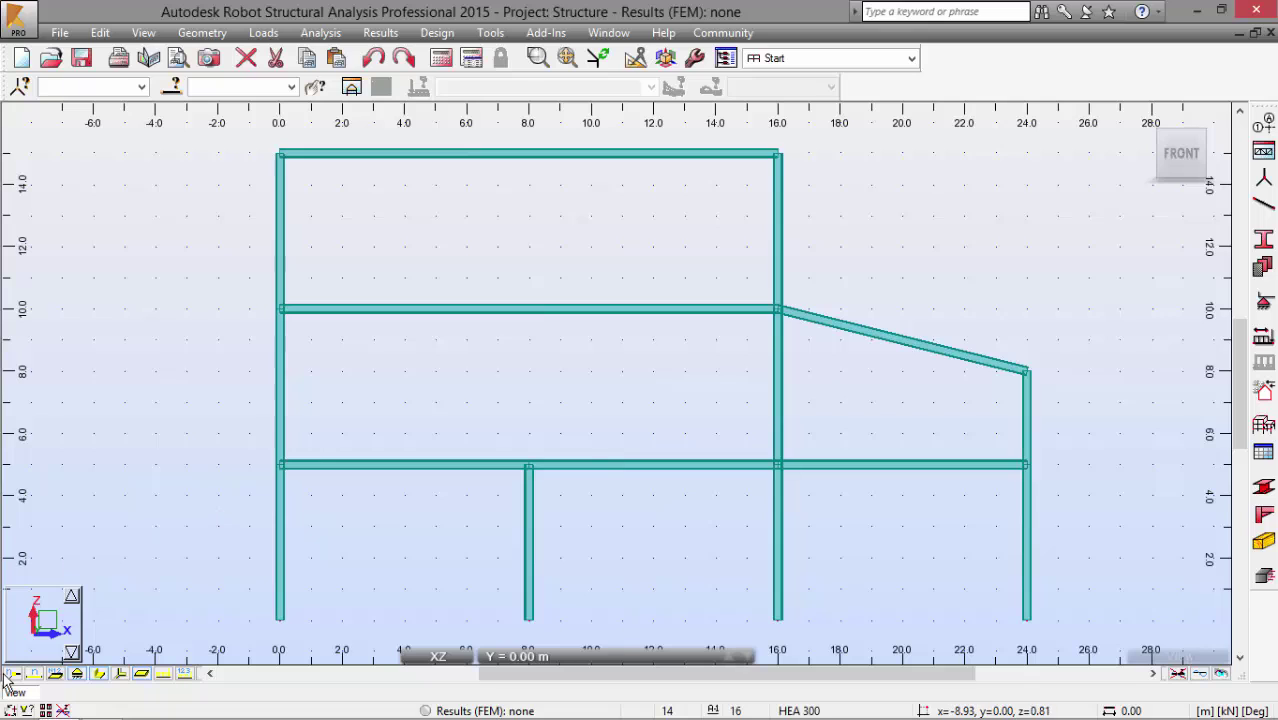
Display the node numbers in Robot and assign Fixed supports to bottom column nodes 1, 5, 7 and 11
click(12, 674)
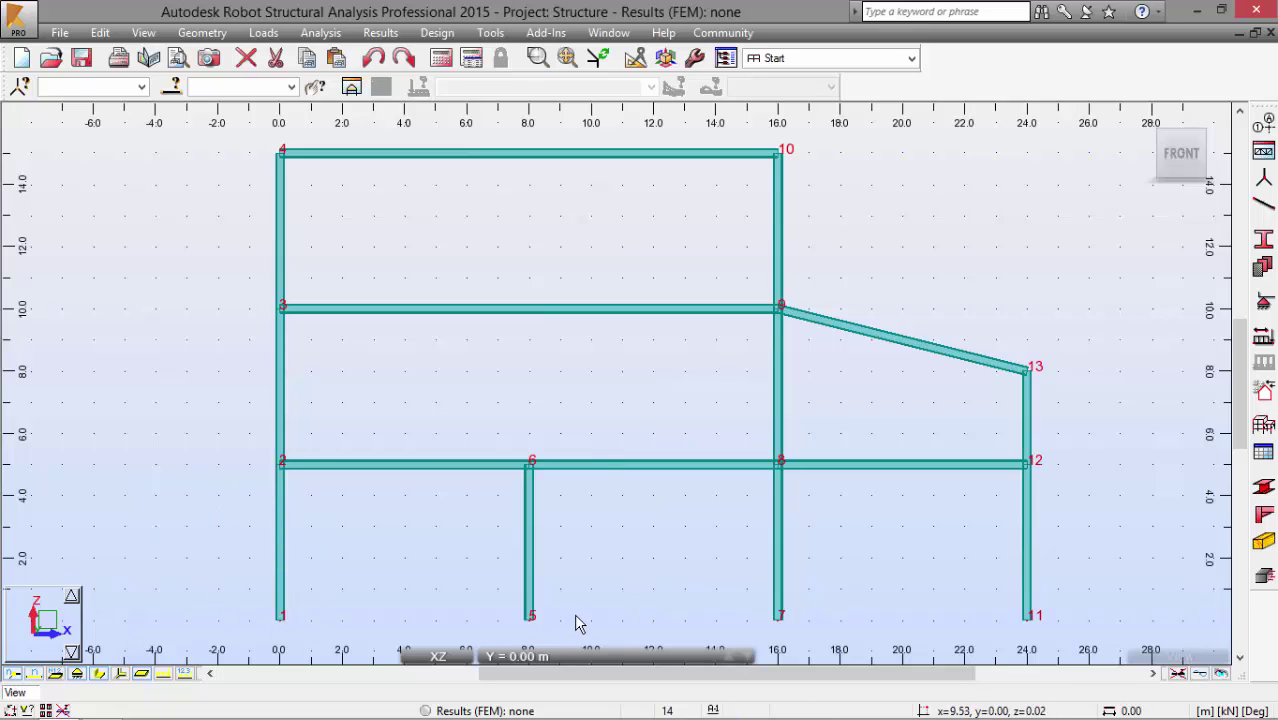
click(1264, 314)
click(745, 205)
click(760, 336)
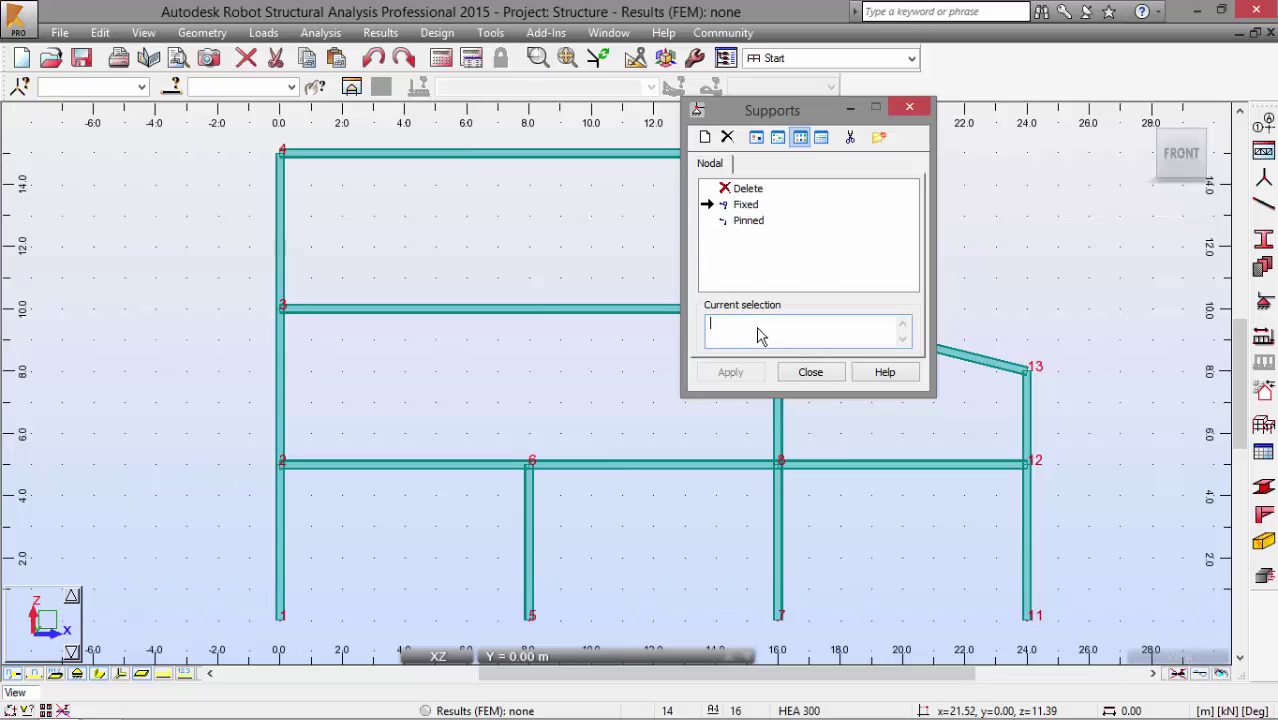
drag(196, 604, 1075, 636)
click(740, 378)
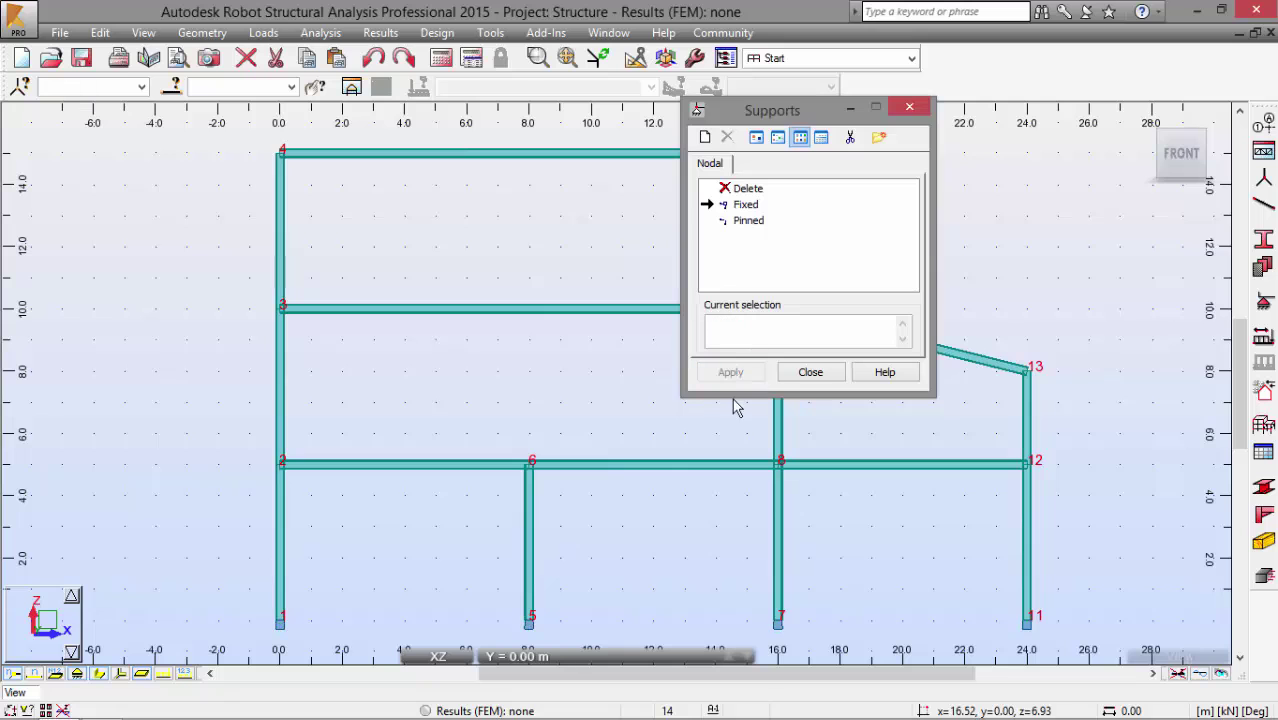
click(810, 375)
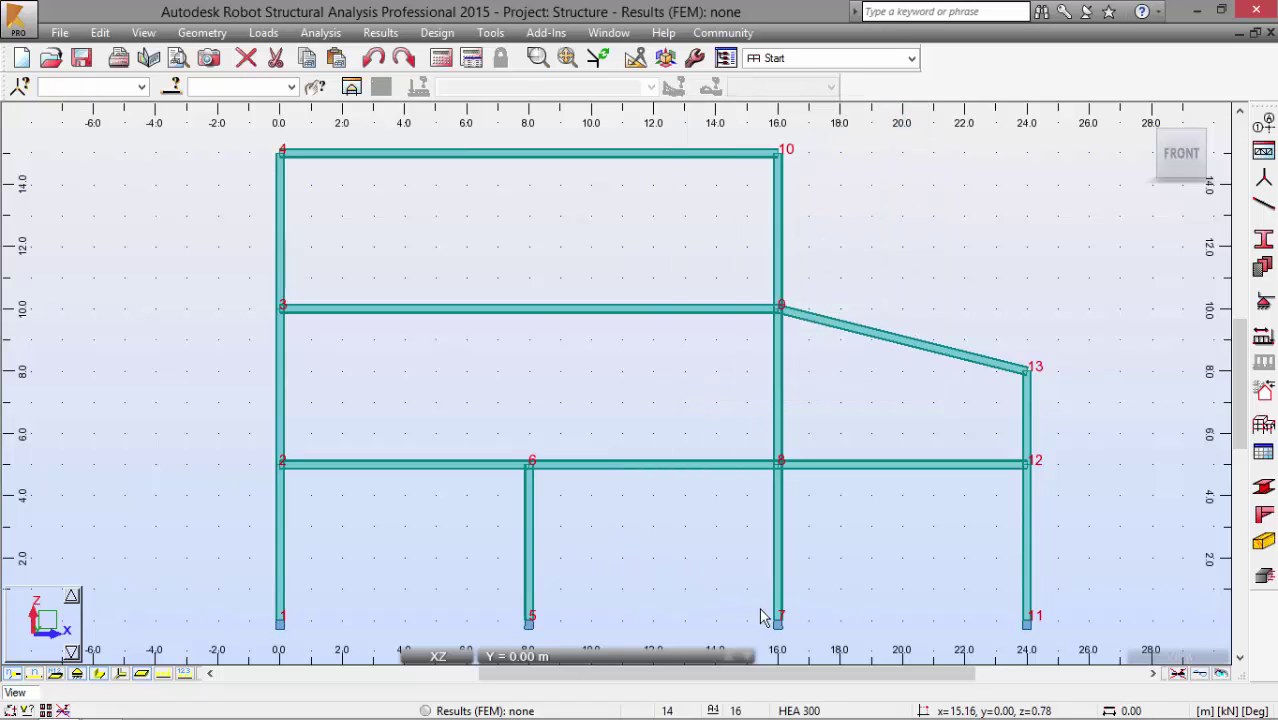
Examine the support at node 7, then read the load case instructions in the Foxit Reader manual
scroll(757, 600, up, 6)
middle_drag(847, 590, 762, 416)
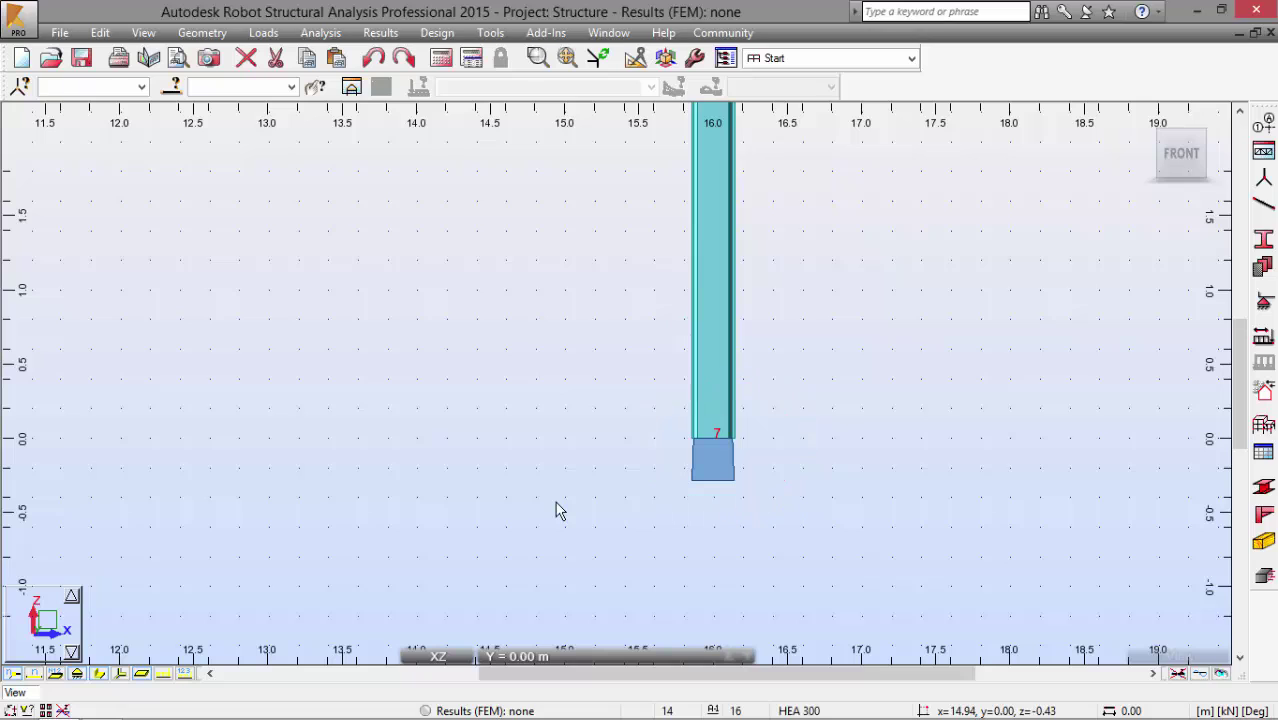
scroll(506, 325, down, 5)
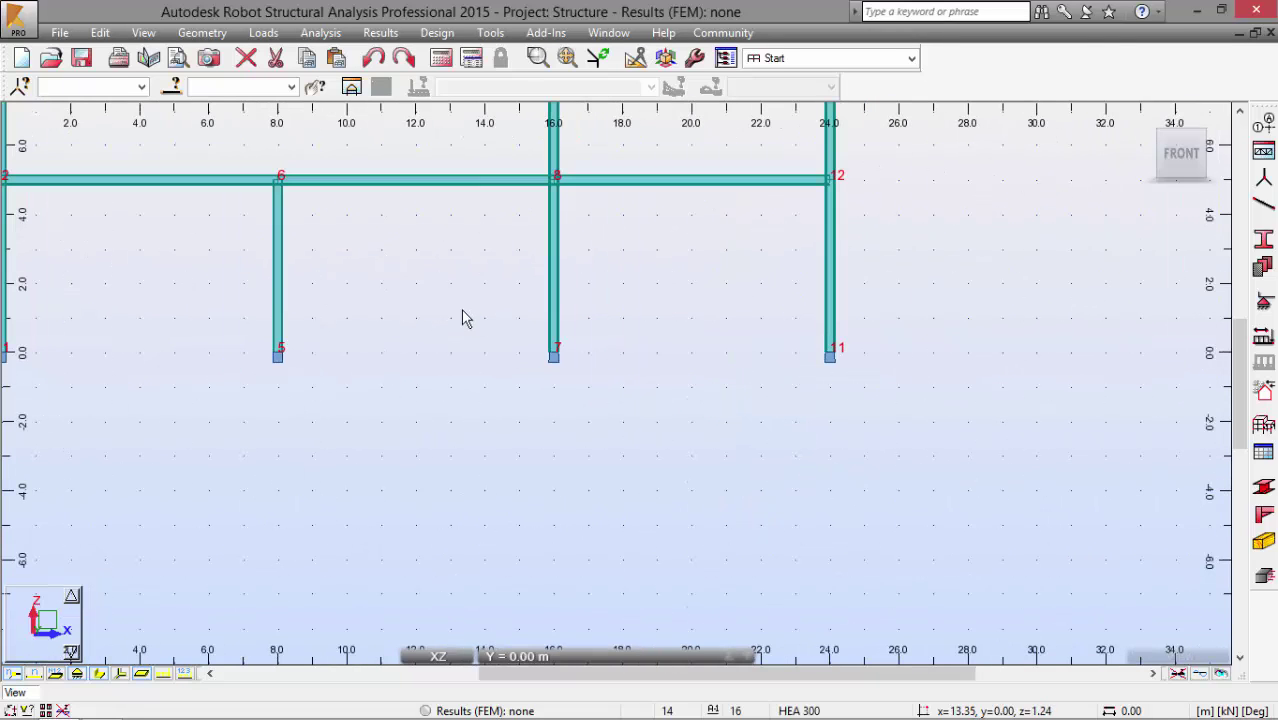
key(ctrl+alt+d)
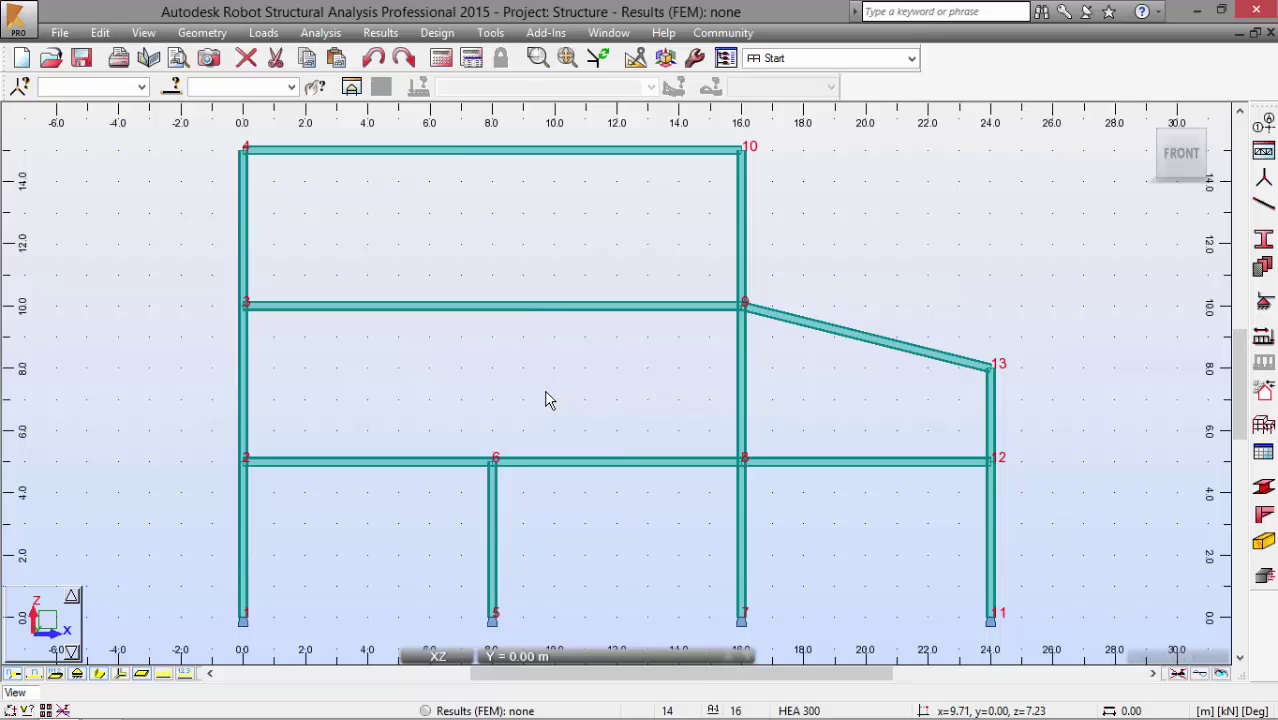
key(alt+Tab)
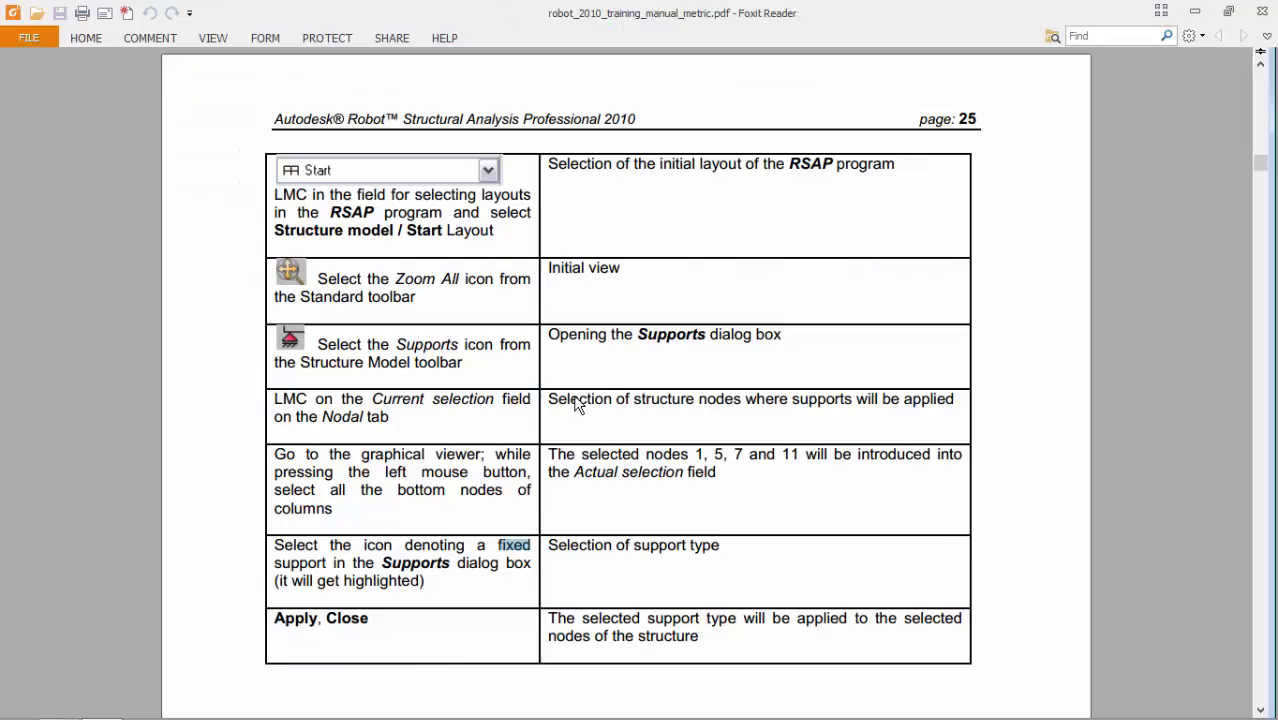
scroll(499, 360, down, 5)
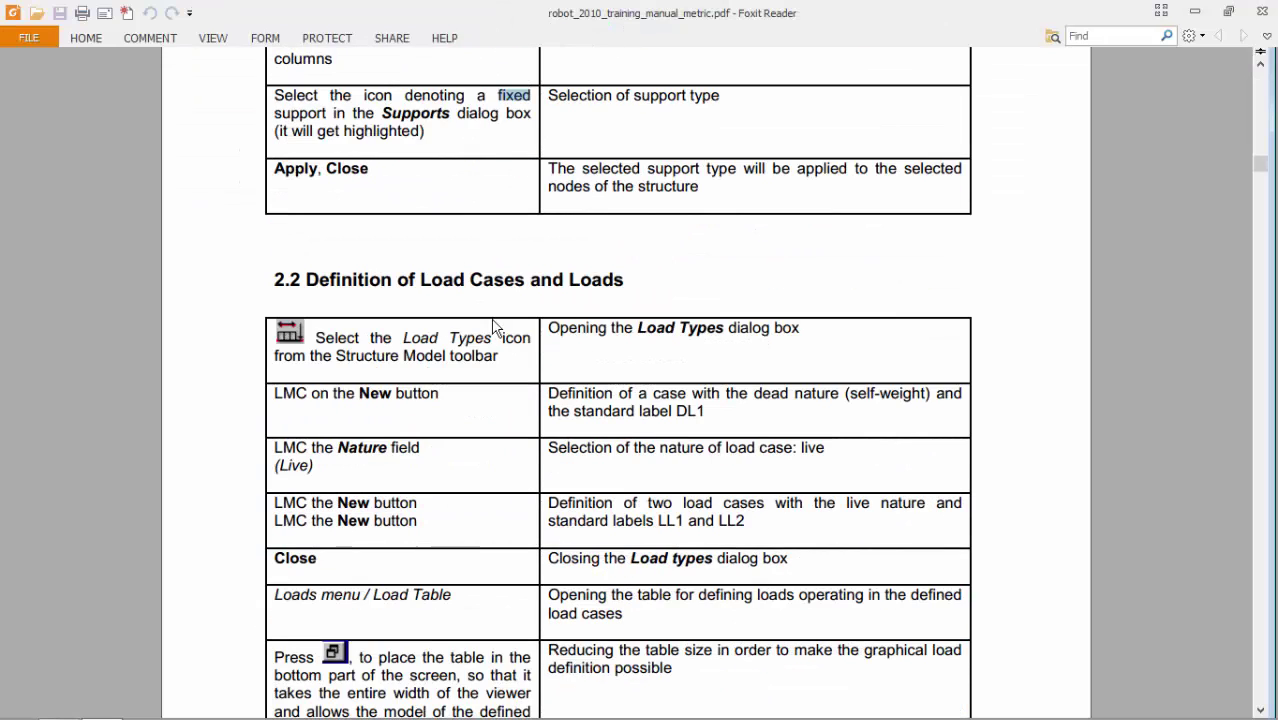
Switch back to Robot and define a dead load case named DL1 with Structural subnature
key(alt+Tab)
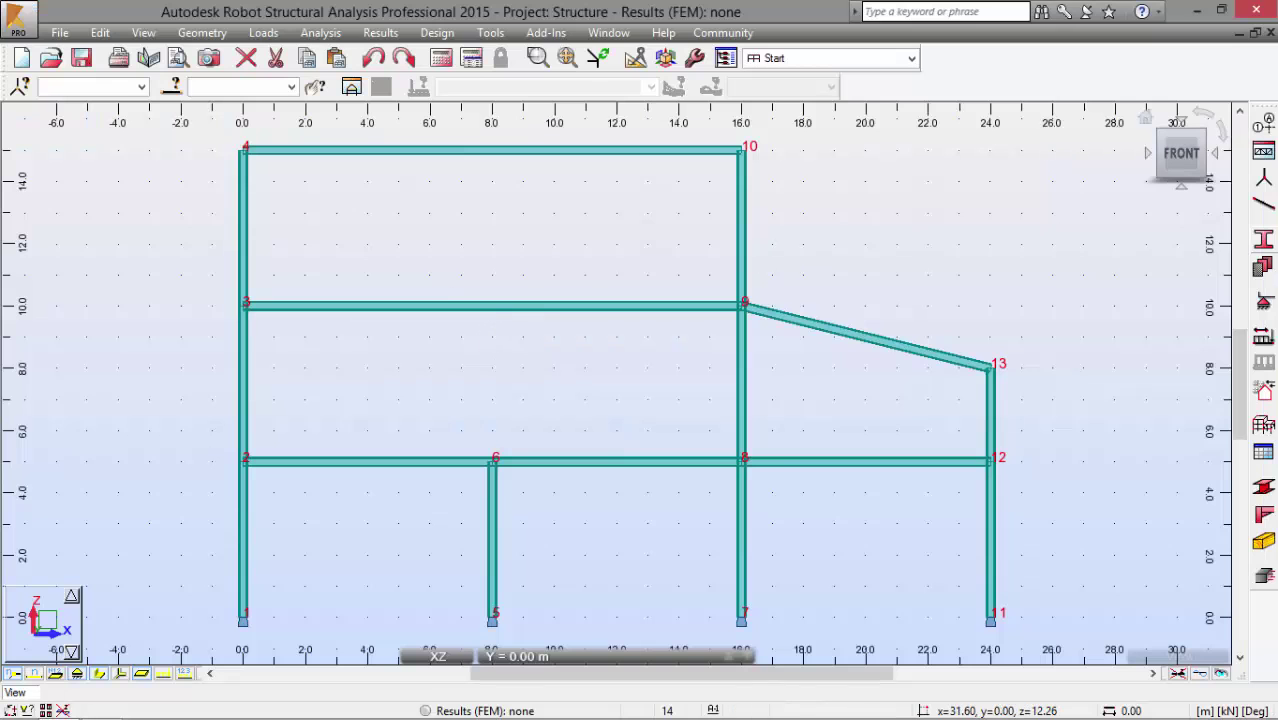
click(1264, 339)
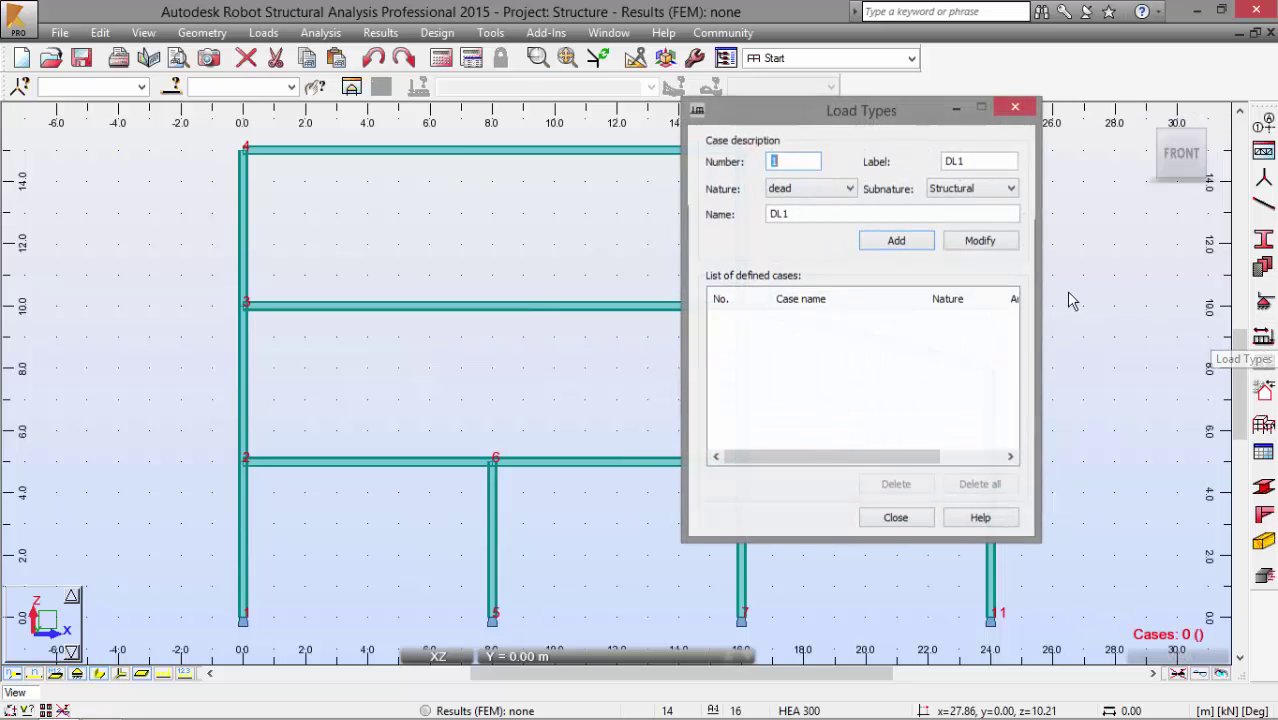
click(905, 246)
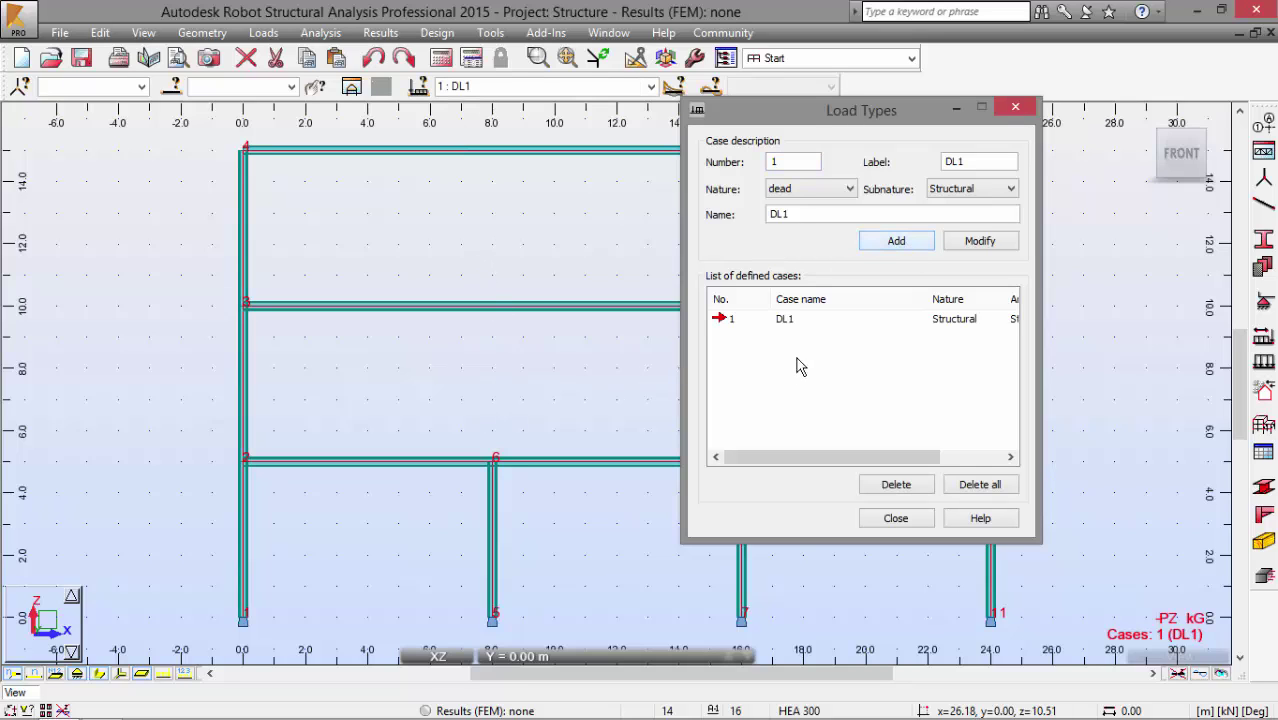
drag(778, 343, 803, 331)
click(759, 378)
mouse_move(742, 392)
mouse_down()
mouse_move(777, 373)
mouse_move(770, 433)
mouse_move(779, 395)
mouse_move(841, 384)
mouse_move(858, 404)
mouse_move(886, 382)
mouse_move(919, 402)
mouse_up()
drag(938, 377, 898, 382)
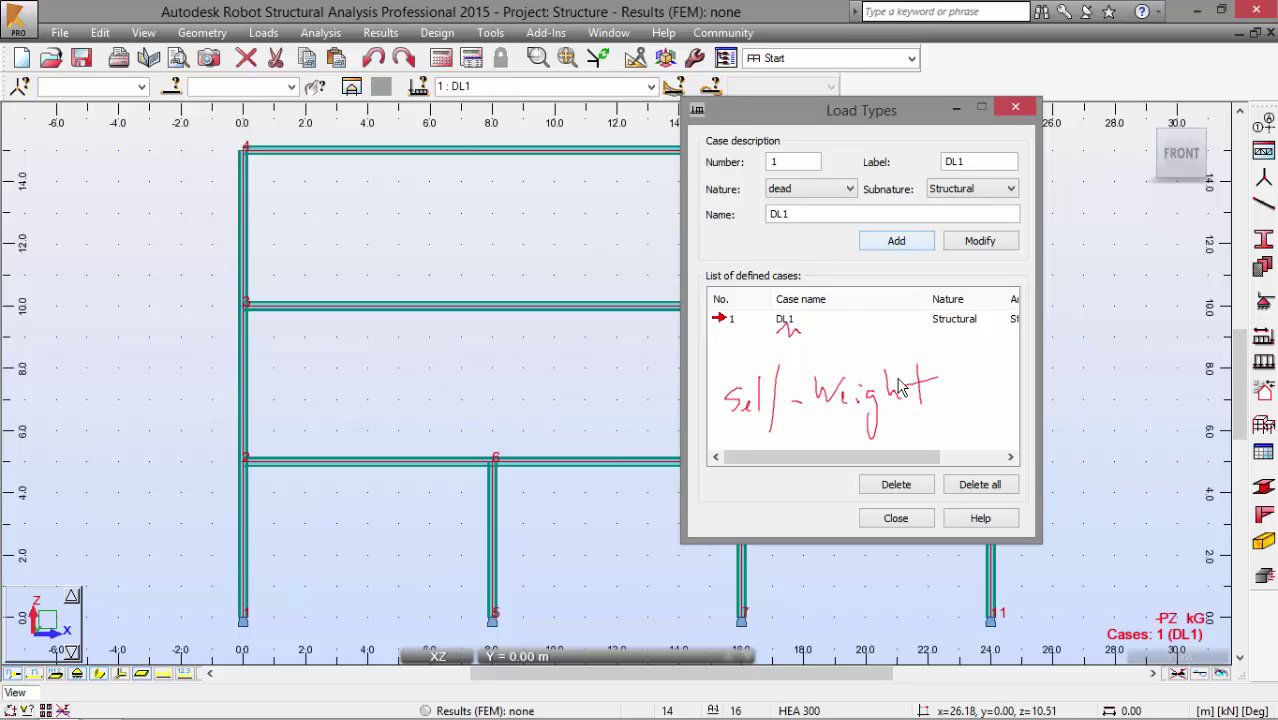
key(Escape)
Define two live load cases, LL1 and LL2, with Category A subnature
click(812, 189)
click(798, 217)
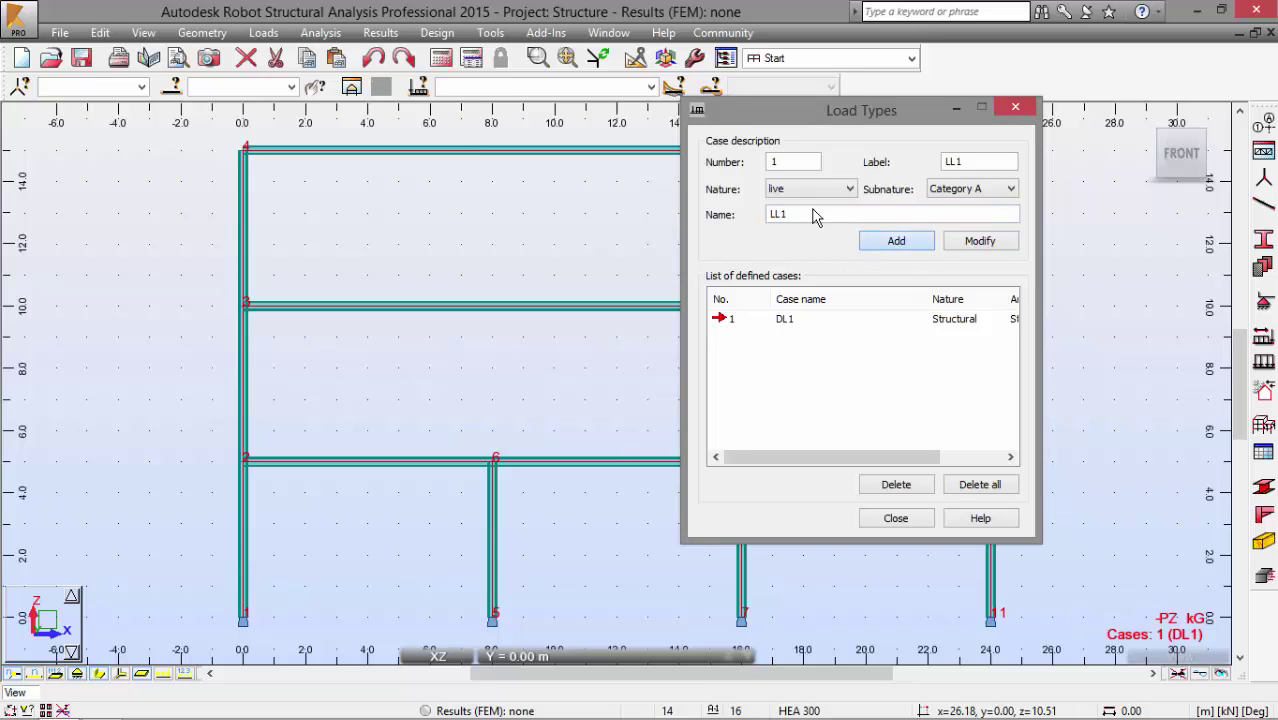
click(898, 244)
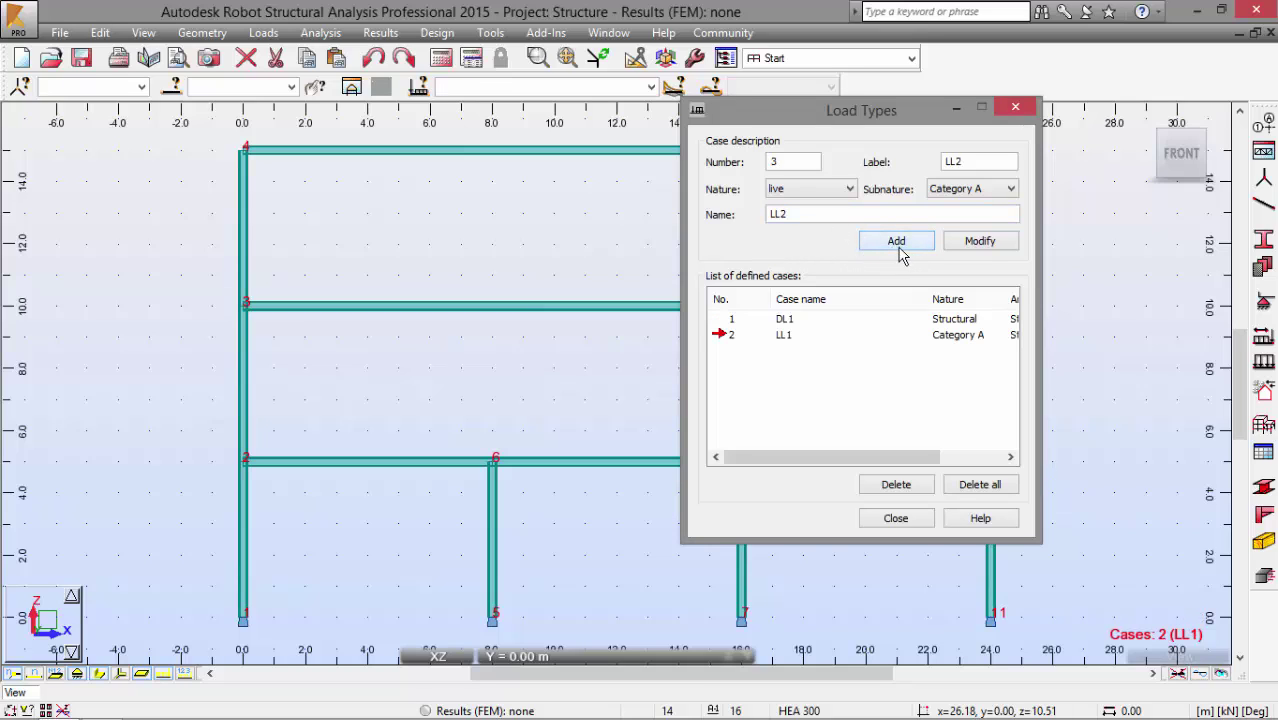
click(903, 252)
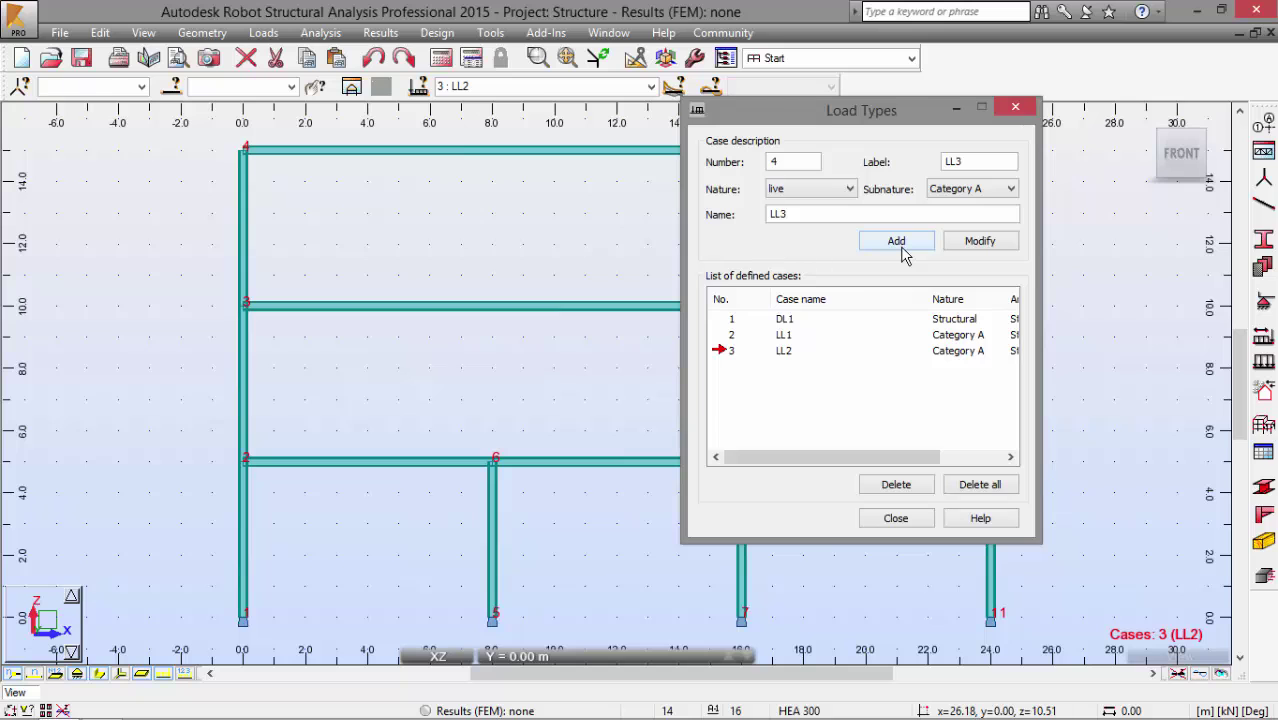
Switch to the manual in Foxit Reader and read the remaining instructions on load cases and the load table
key(alt+Tab)
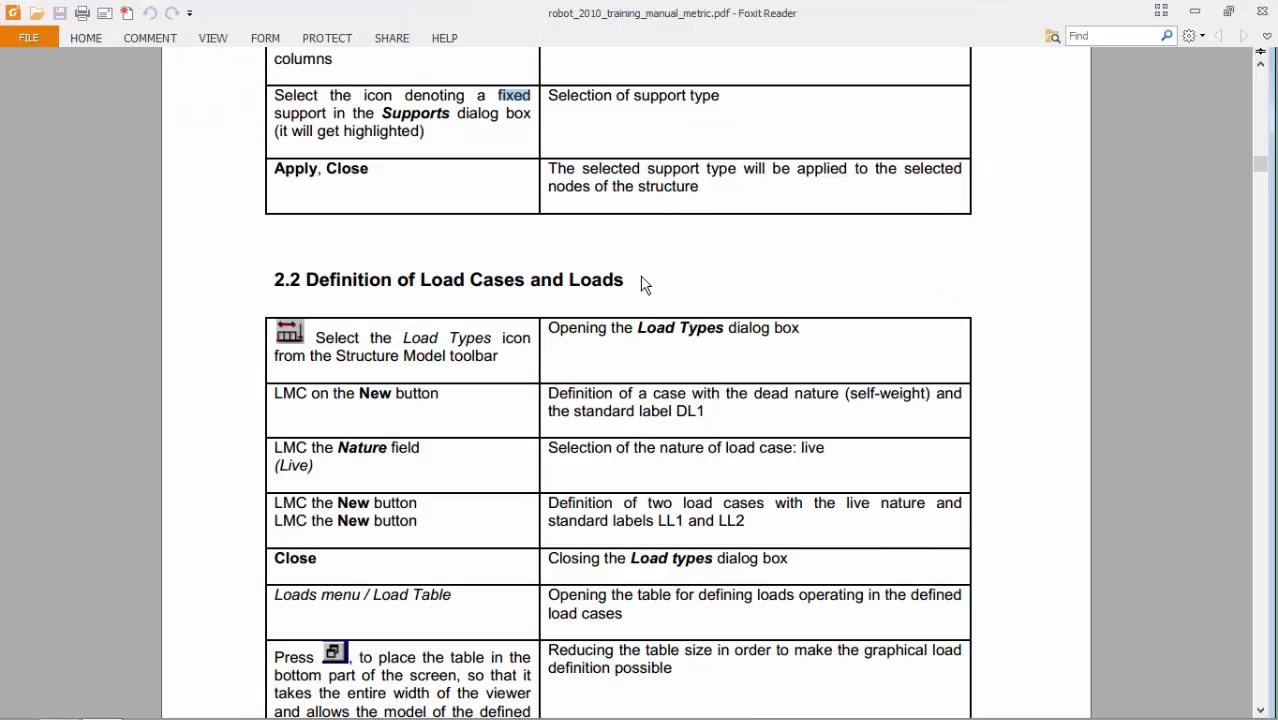
scroll(640, 286, down, 3)
scroll(636, 291, down, 1)
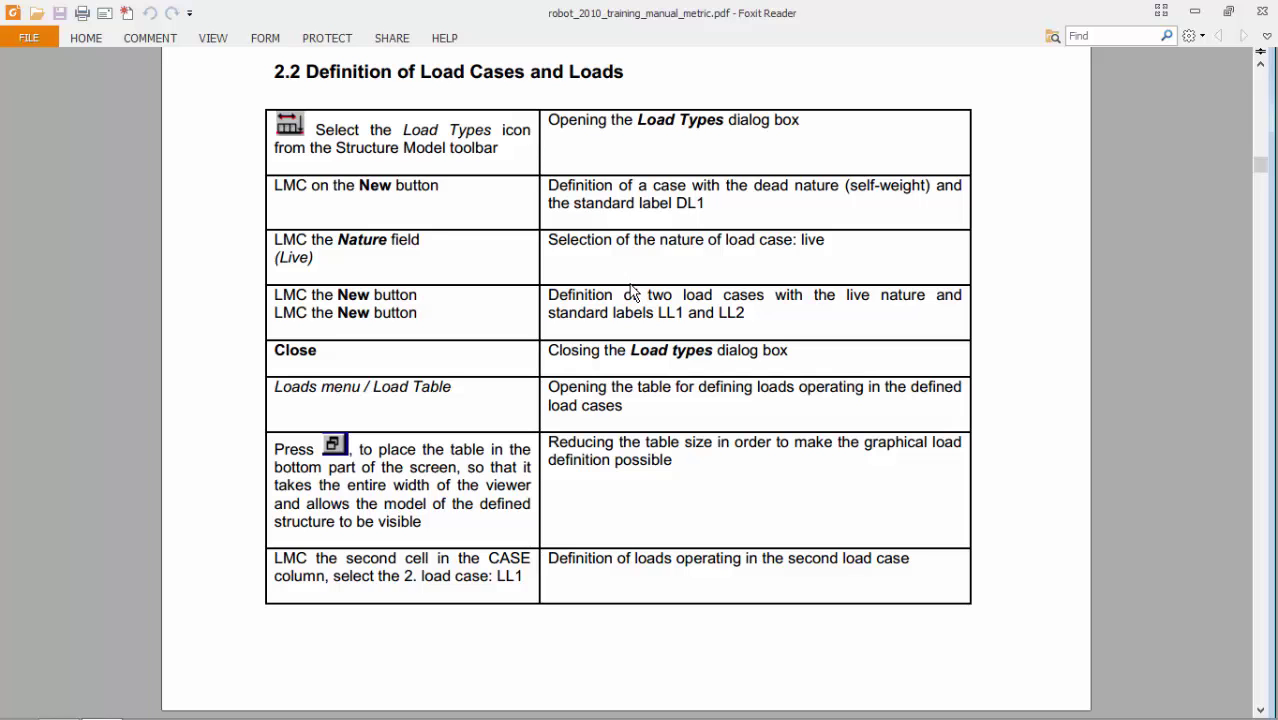
Switch to Robot, close the load types, and define a uniform bar load of -20 kN/m in global Z
key(alt+Tab)
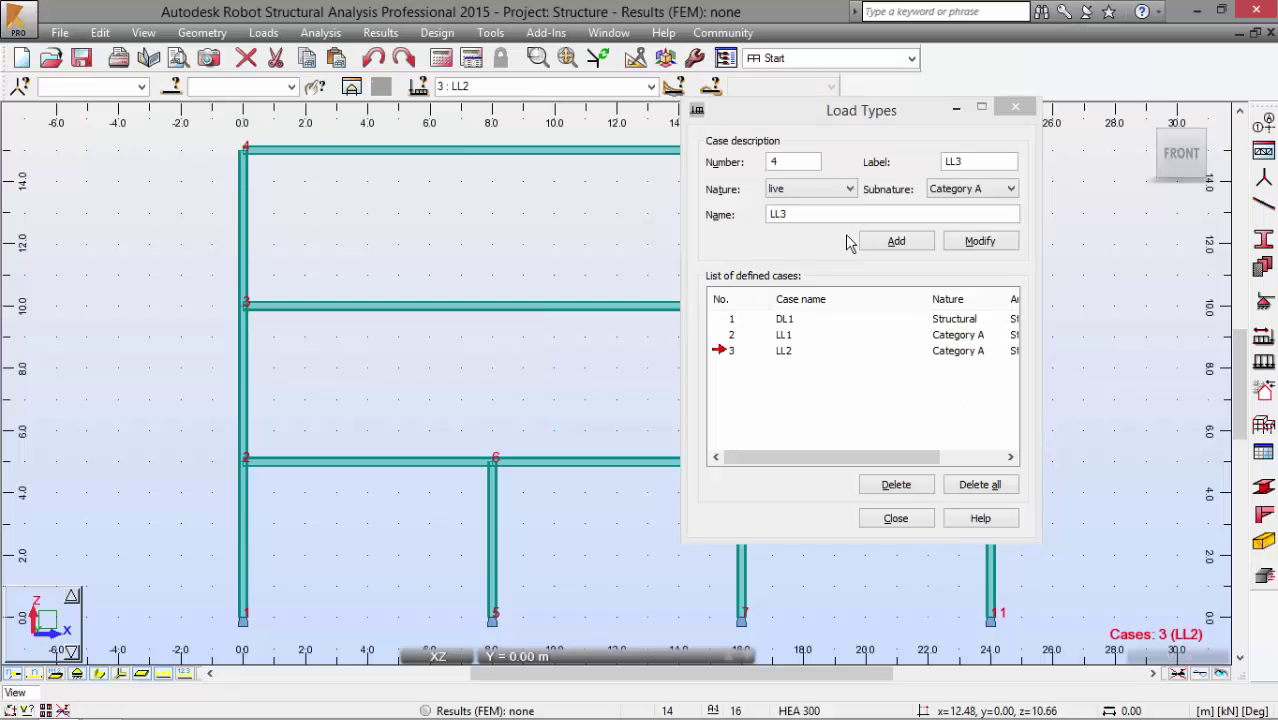
key(Escape)
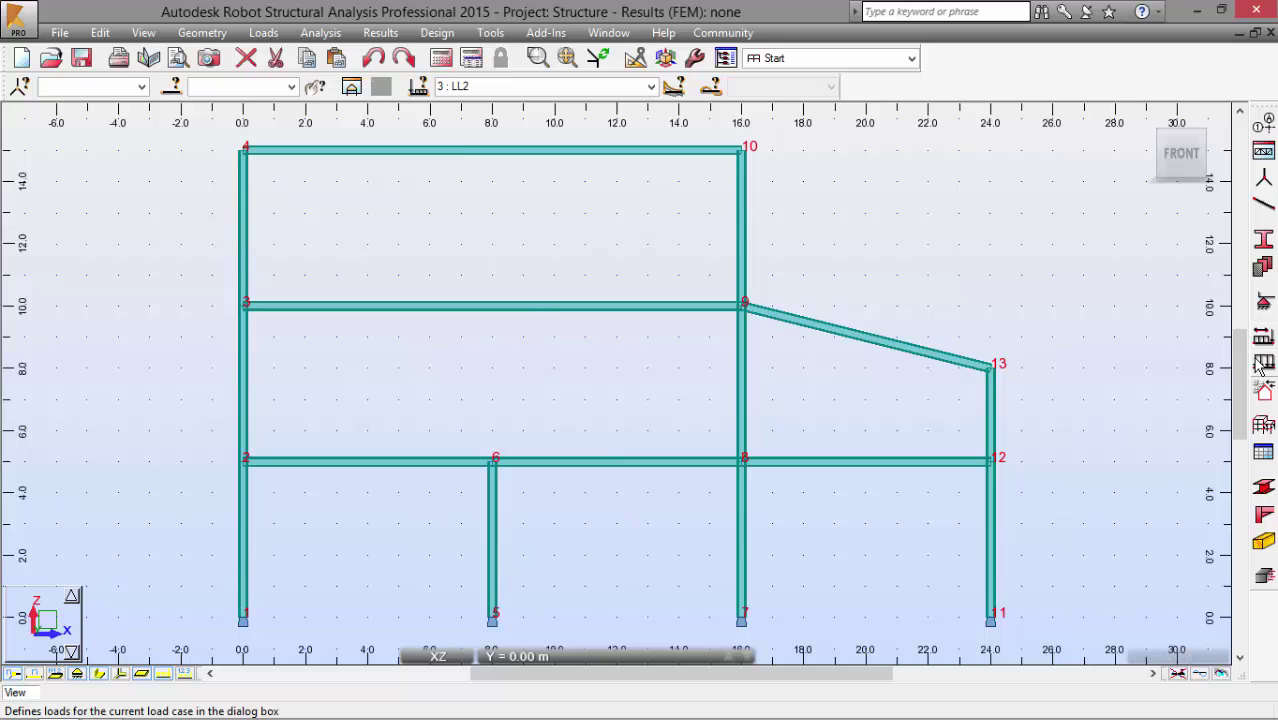
click(1260, 368)
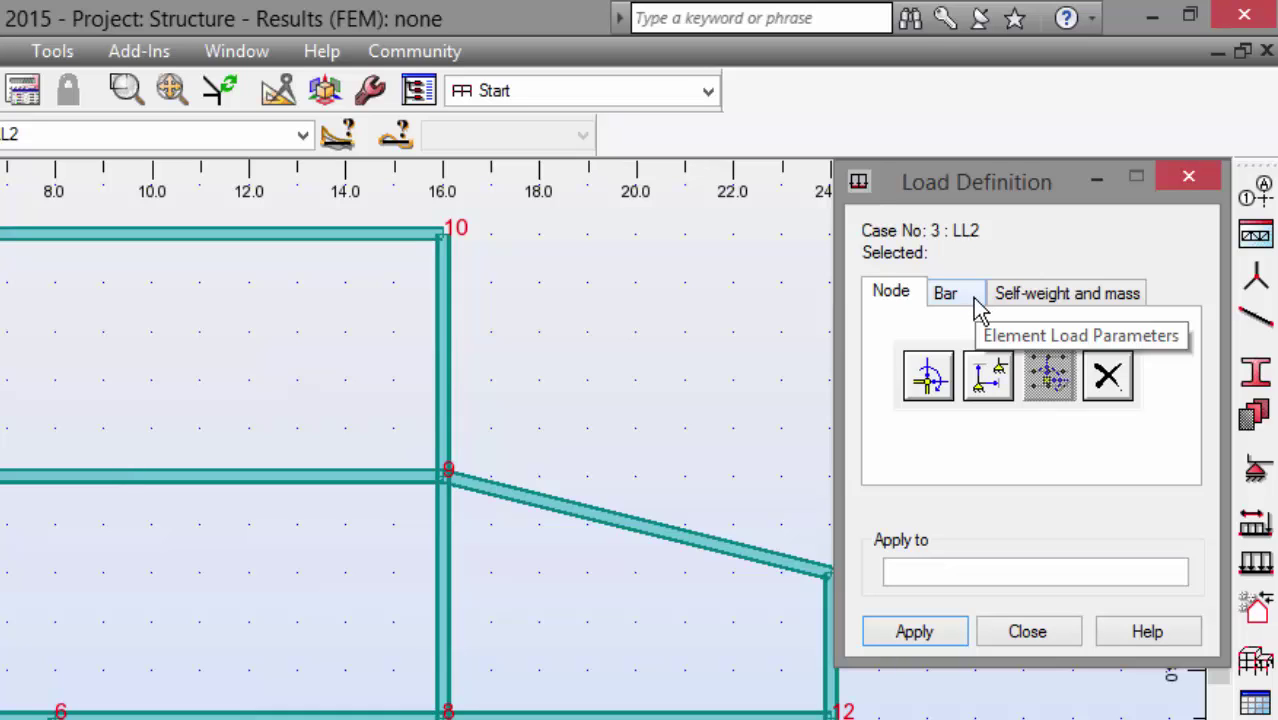
click(972, 305)
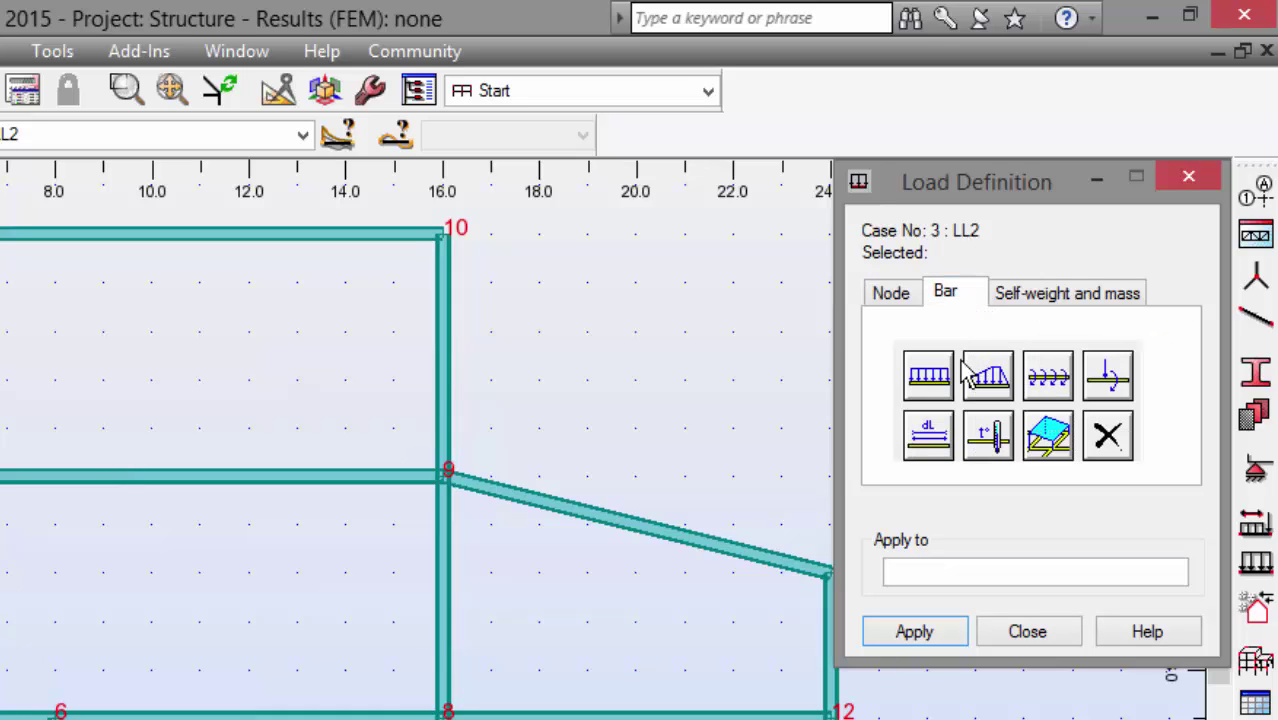
click(928, 385)
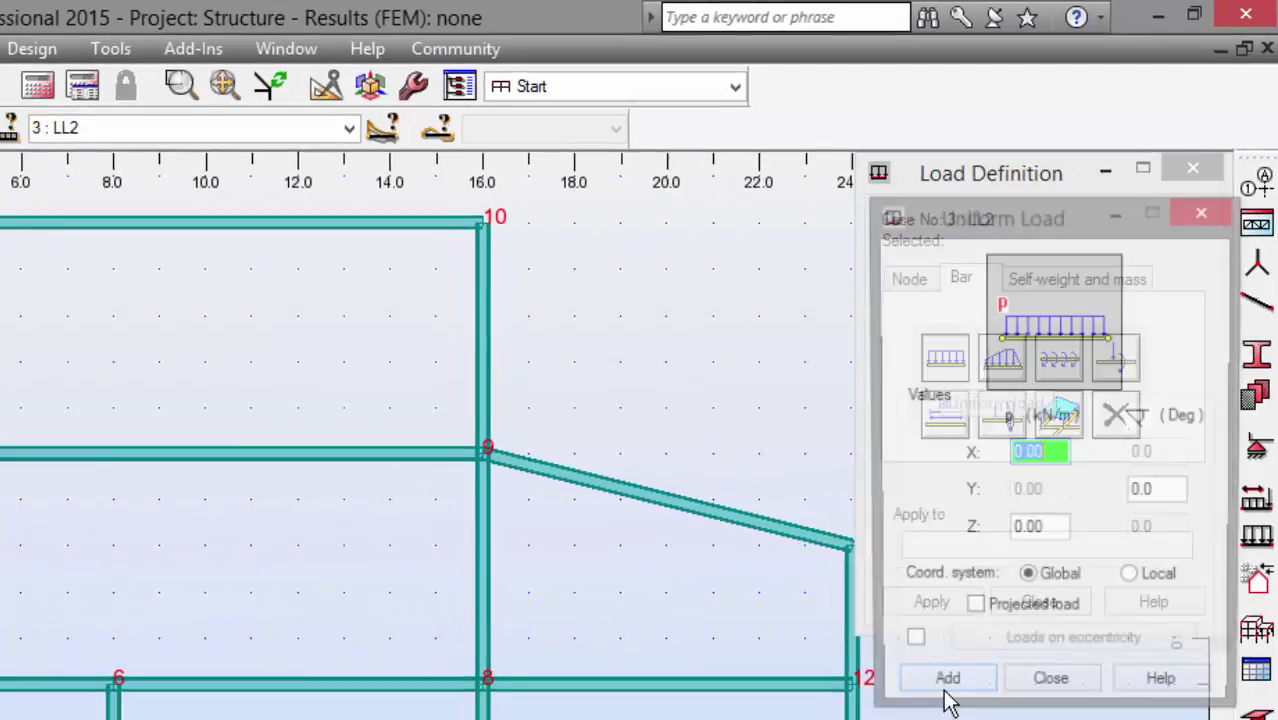
click(1100, 359)
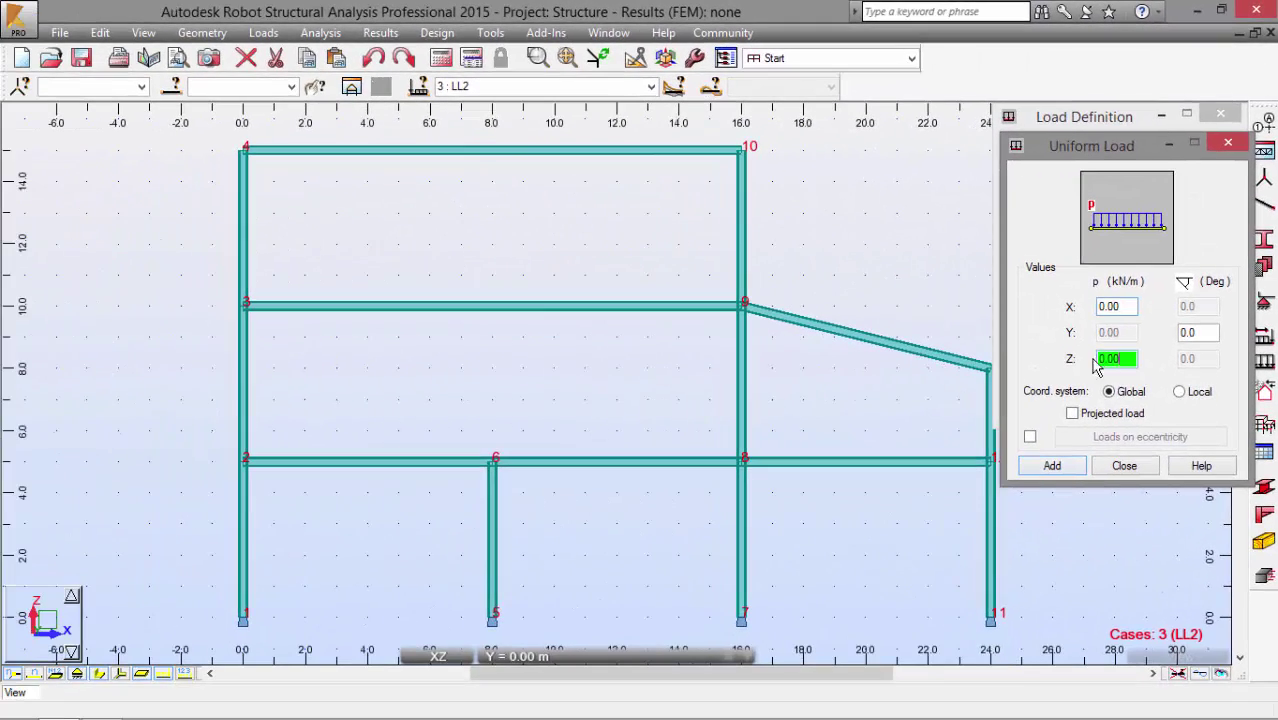
double_click(1097, 360)
text(-20)
click(1083, 472)
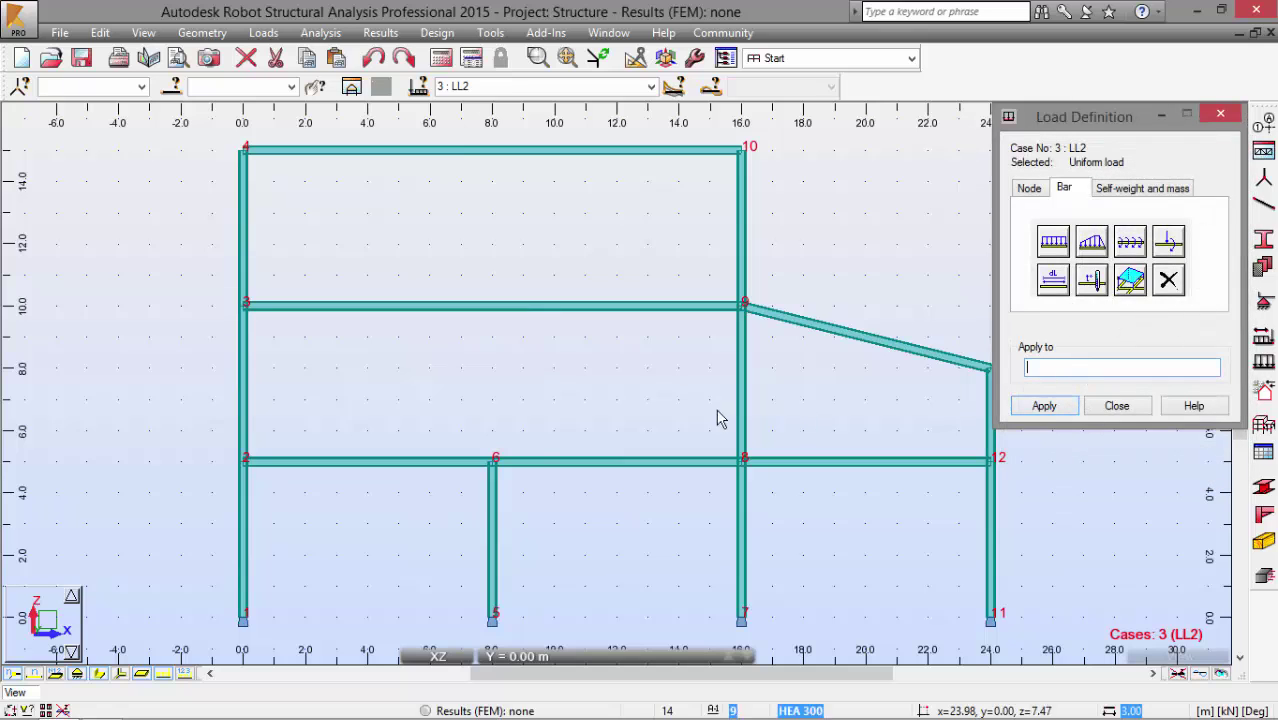
Apply the uniform load to the lowest row of beams, bars 10 to 12, in load case LL2
drag(205, 452, 1050, 498)
click(1043, 405)
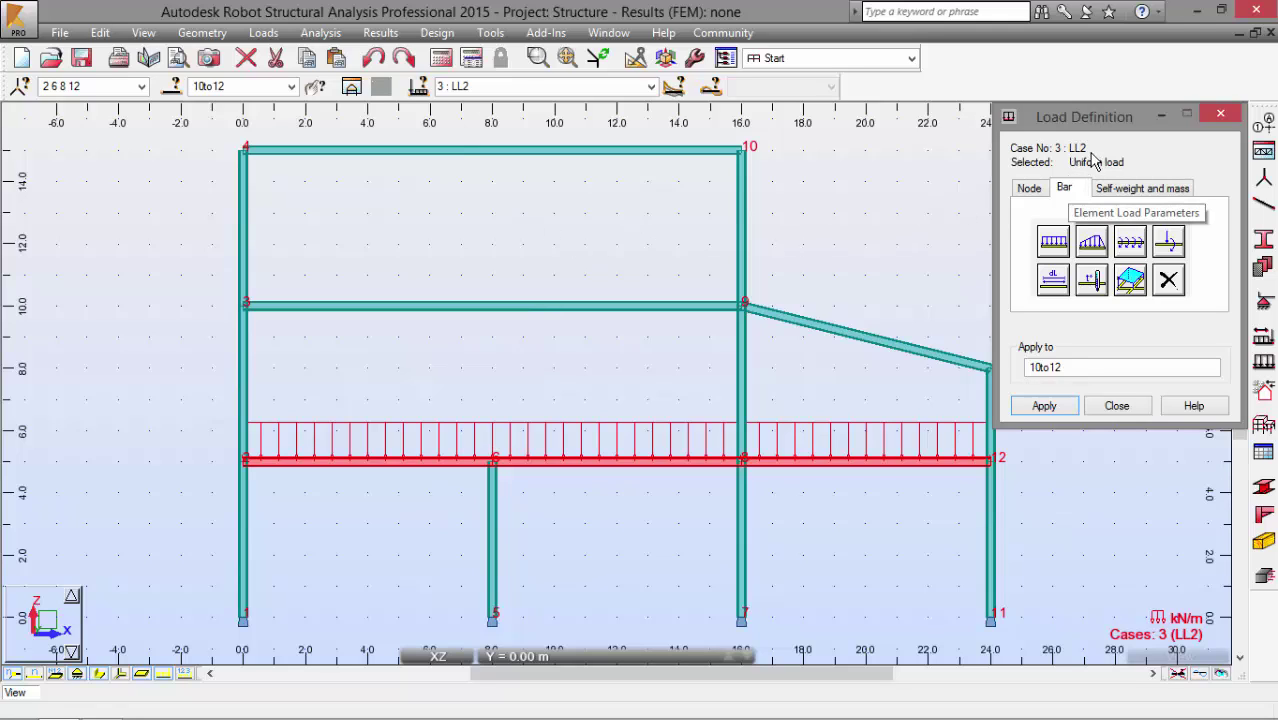
mouse_move(1096, 150)
mouse_down()
mouse_move(1060, 146)
mouse_move(1080, 168)
mouse_move(1100, 142)
mouse_up()
Make LL1 the current case and apply the -20 kN/m uniform Z load to bars 10 to 12
click(650, 86)
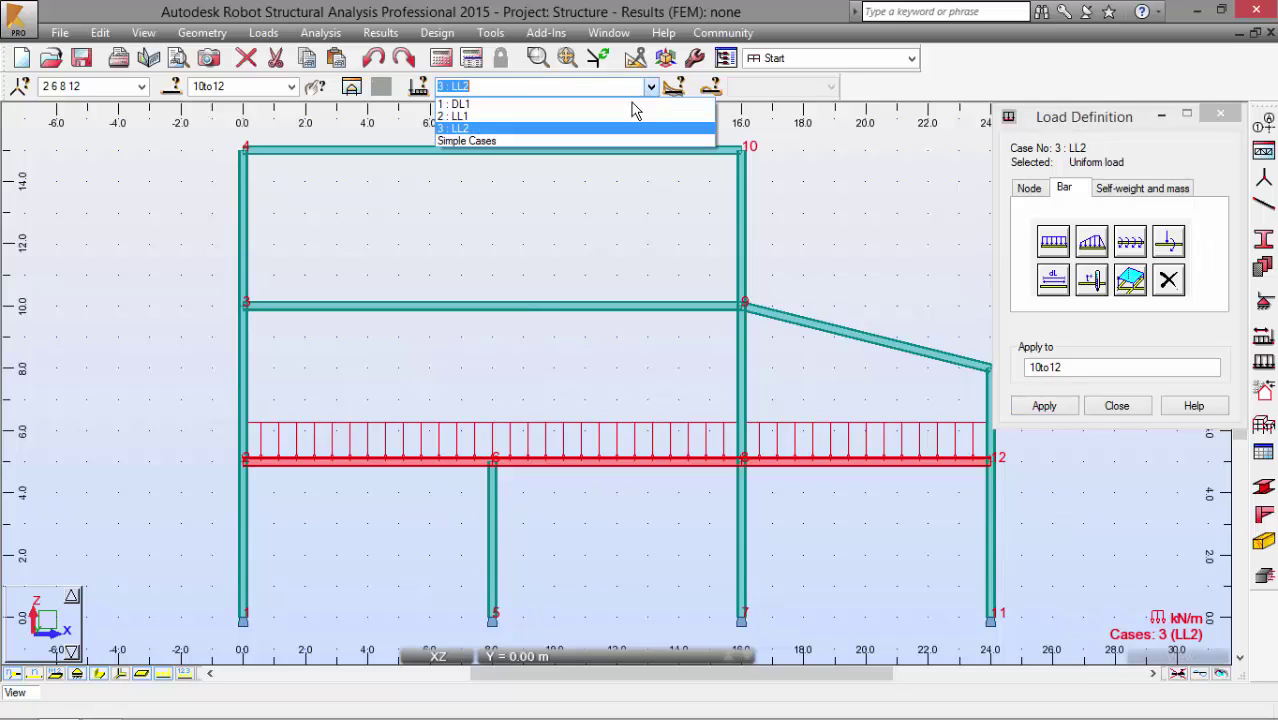
click(623, 113)
click(1052, 243)
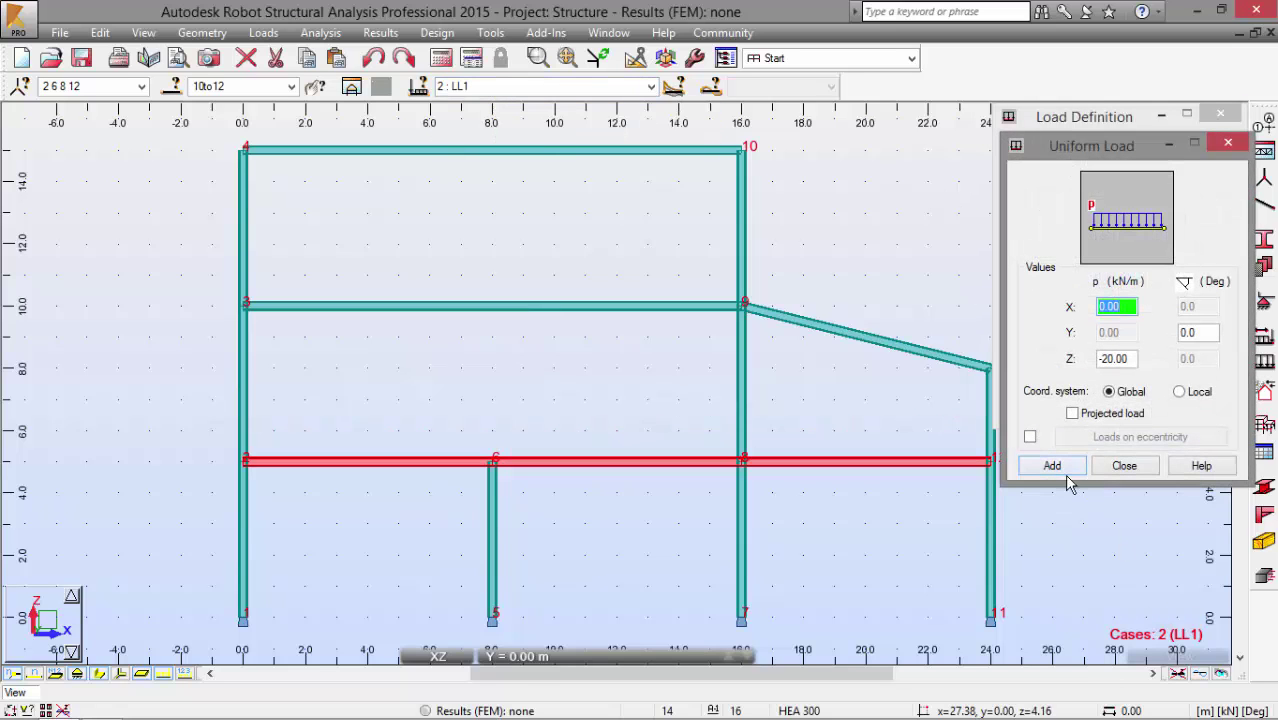
click(1064, 474)
click(1043, 406)
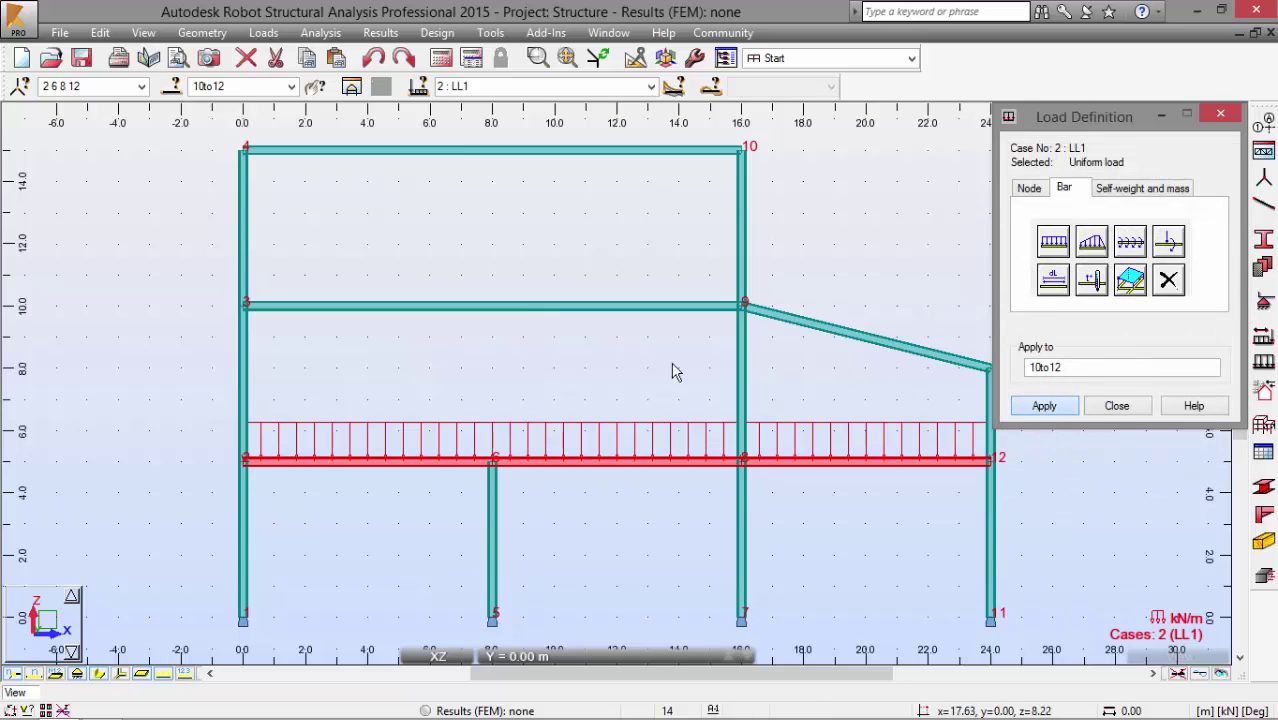
Delete the LL2 uniform load on bars 10 to 12 from the load table and close the table
click(263, 32)
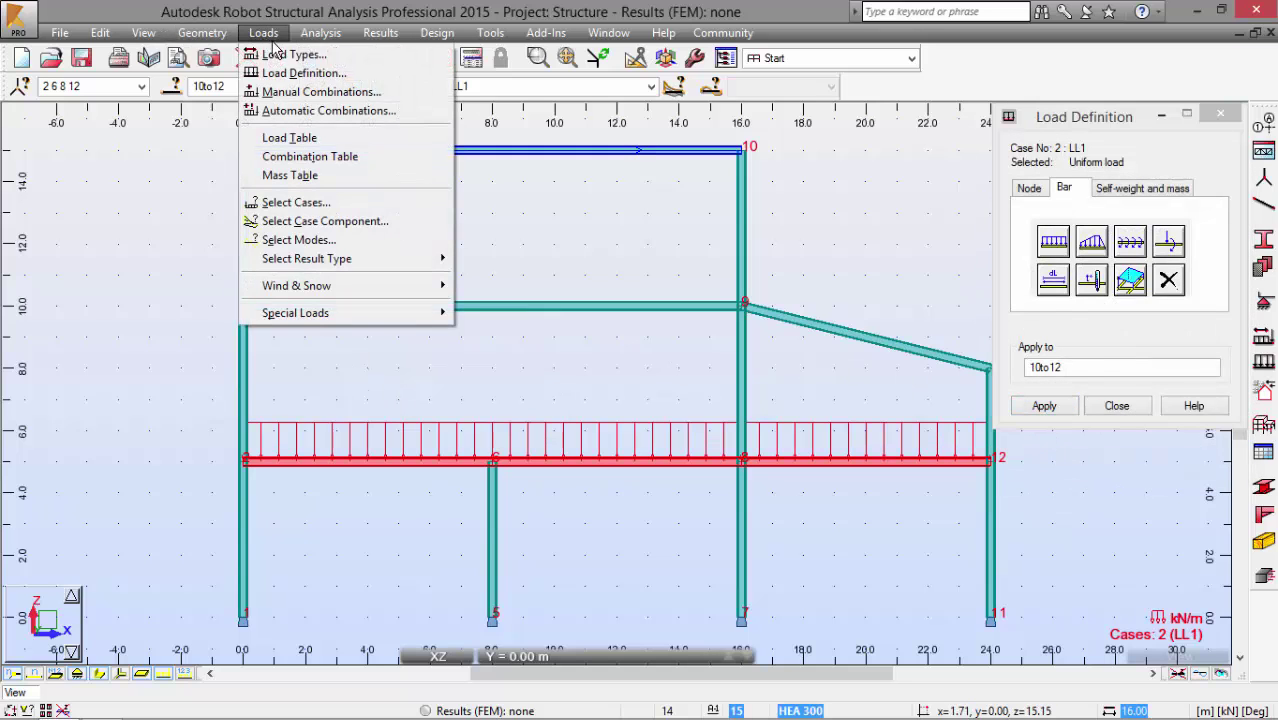
click(290, 137)
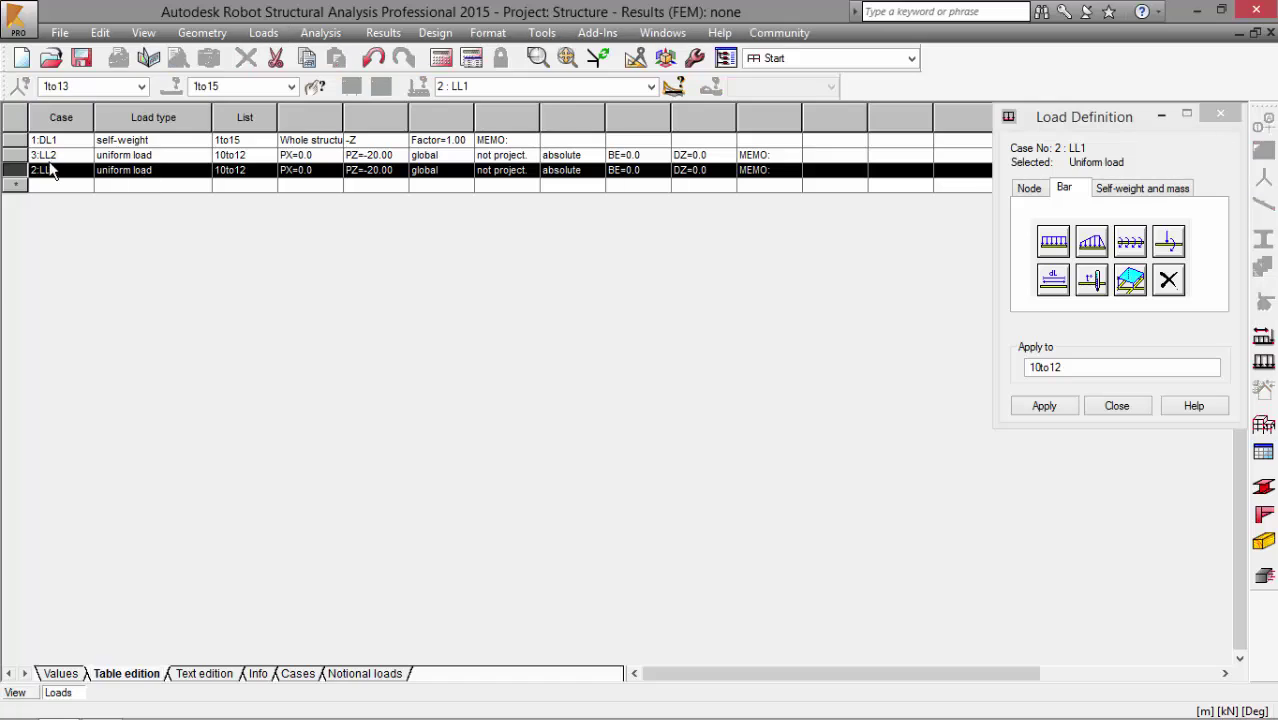
click(15, 156)
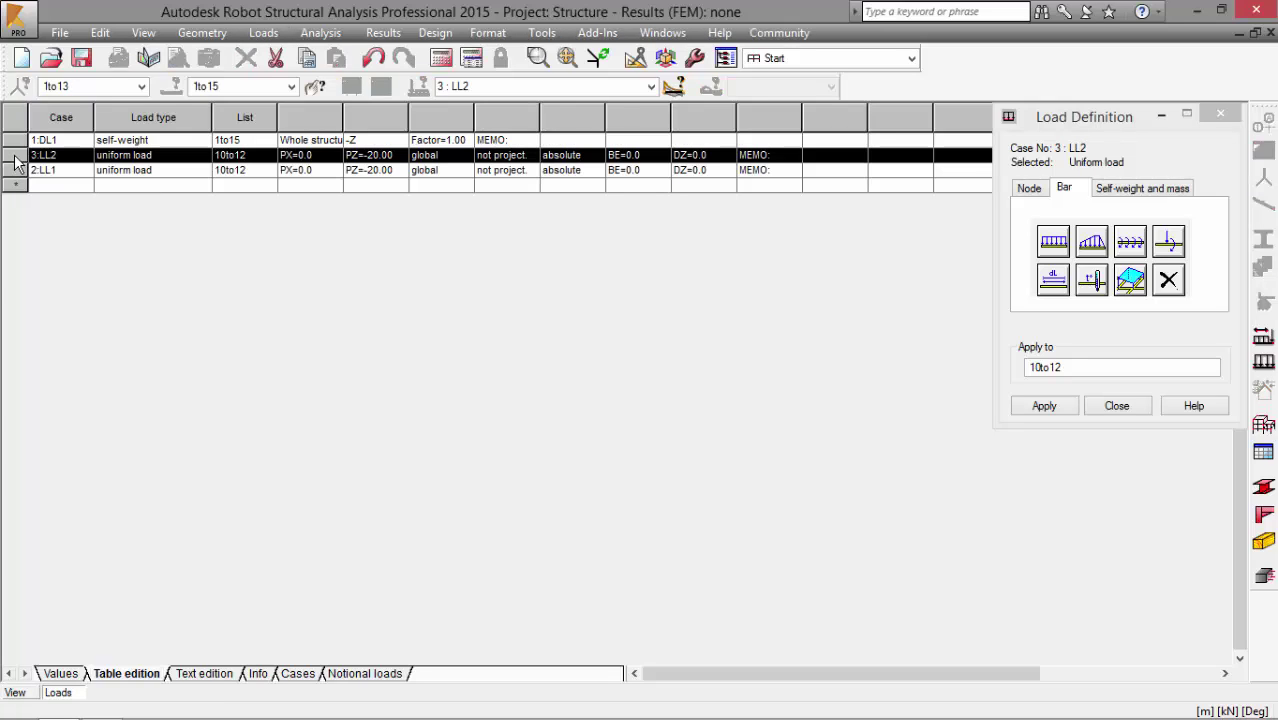
key(Delete)
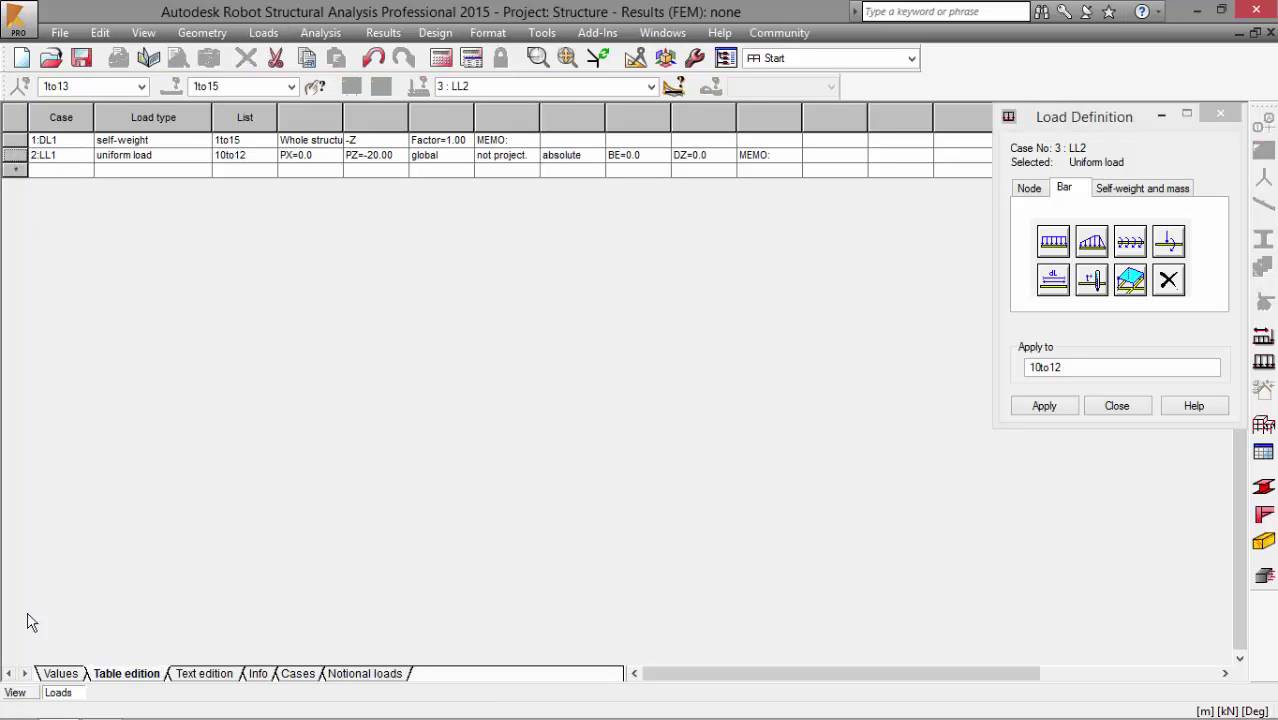
click(1269, 33)
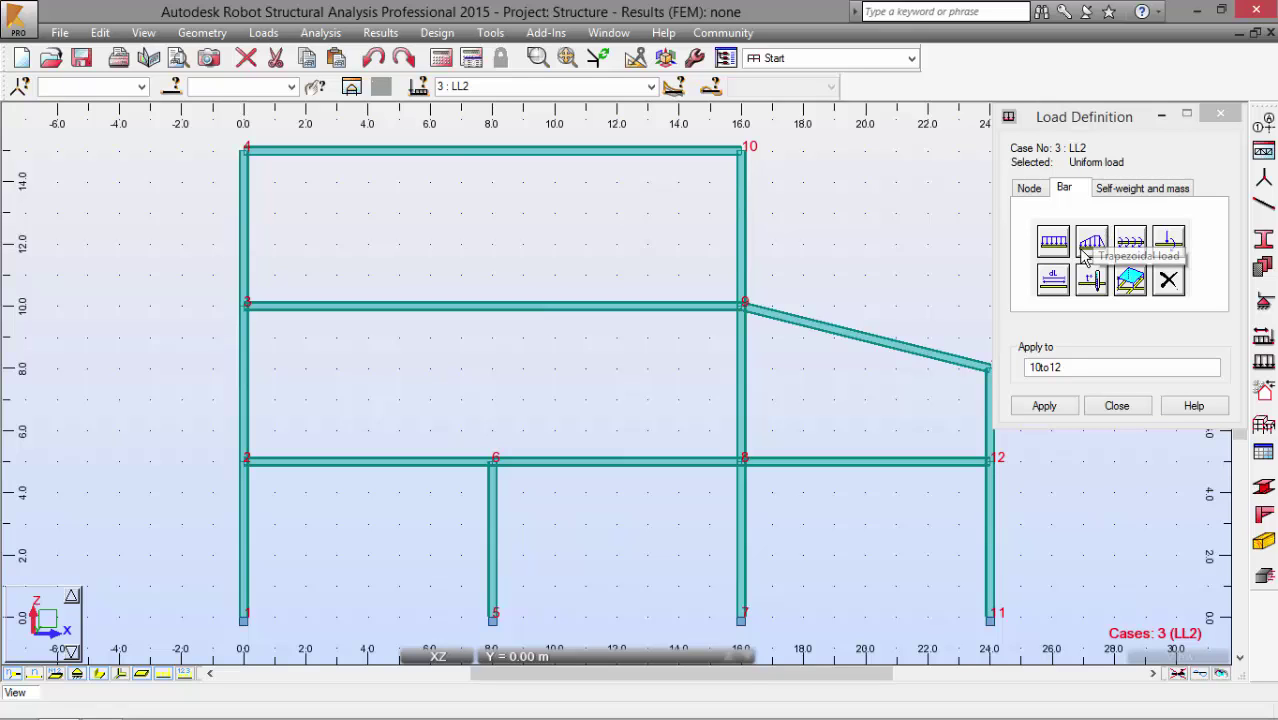
Apply a uniform load of -14 kN/m in global Z to bar 13 in case LL2 and finish defining loads
double_click(1118, 358)
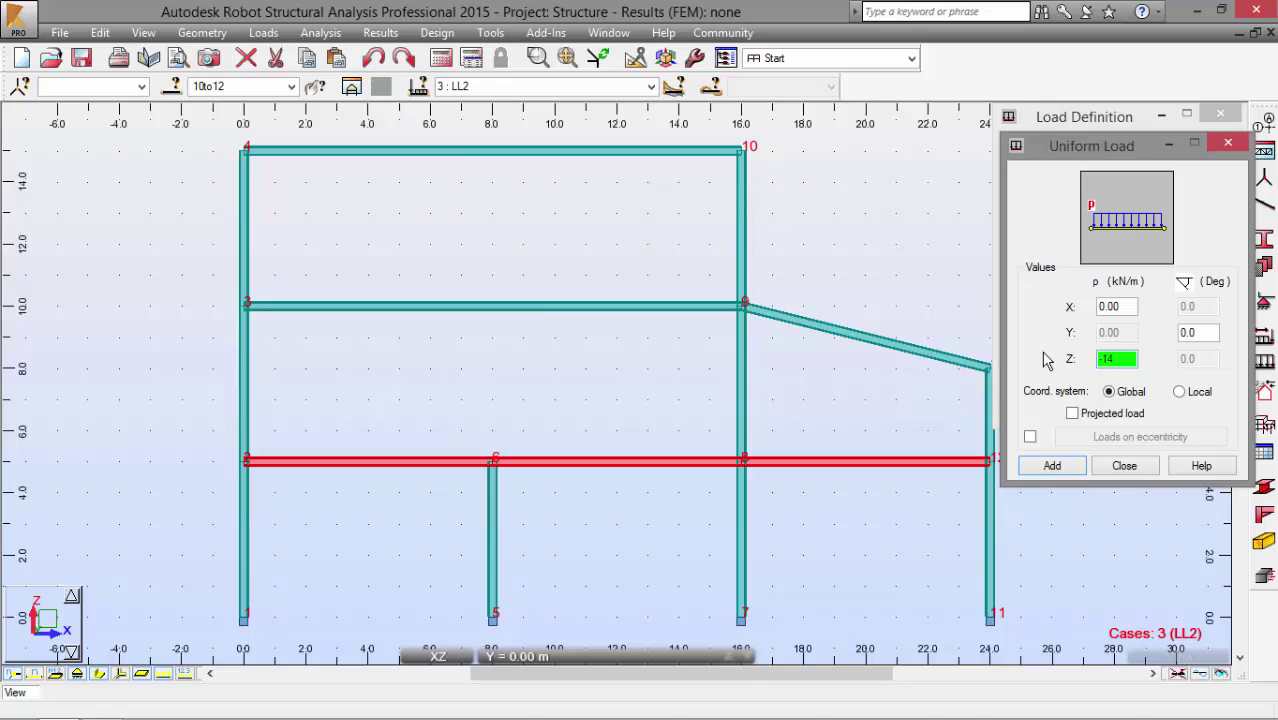
click(1040, 468)
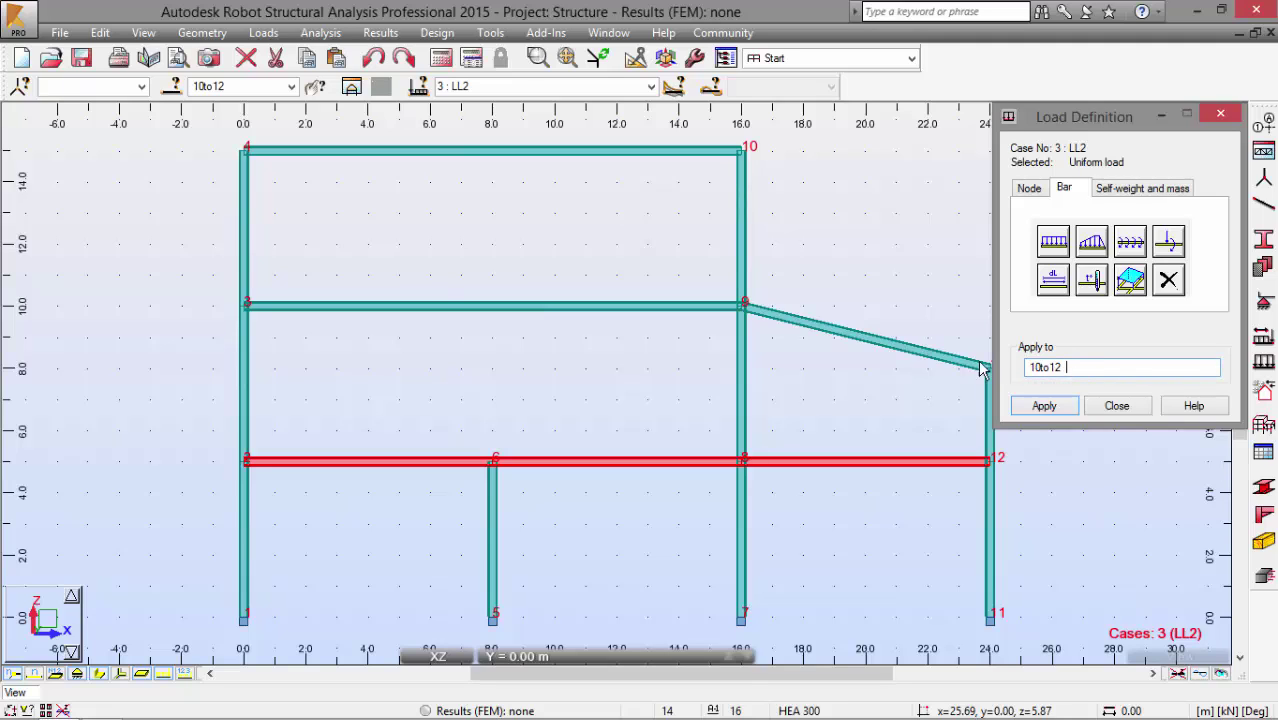
click(525, 306)
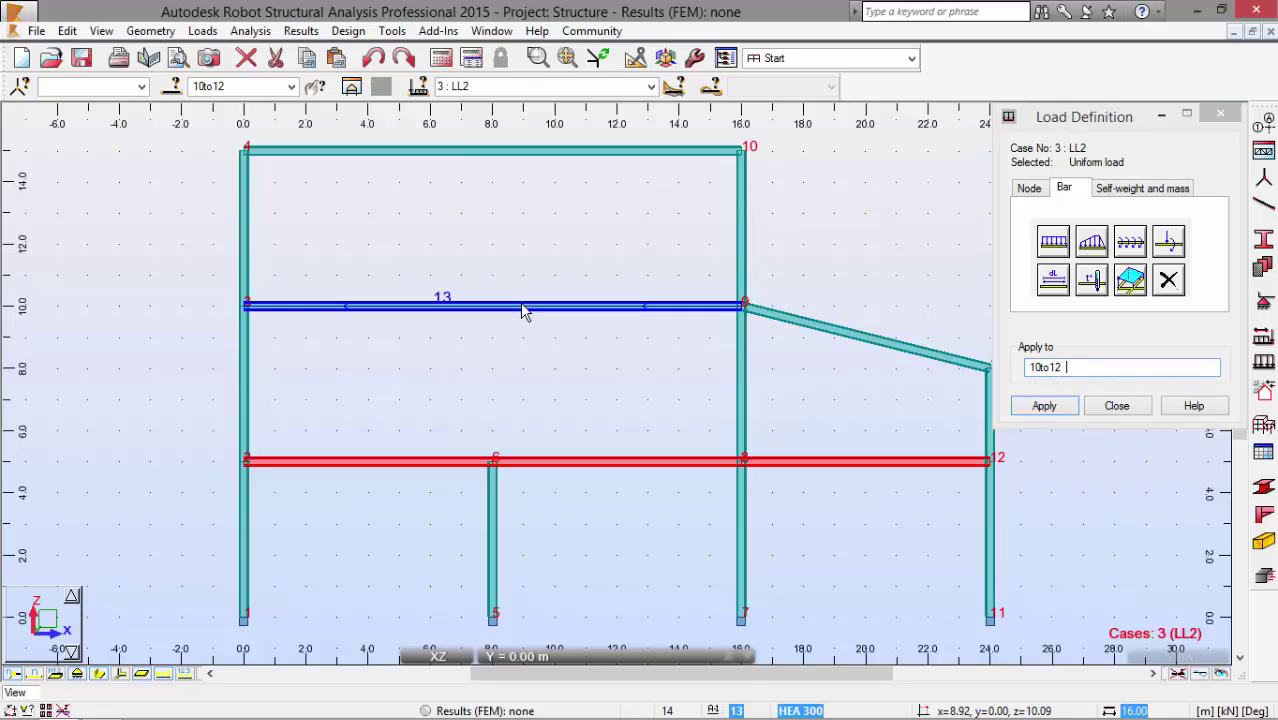
click(1044, 405)
click(1117, 405)
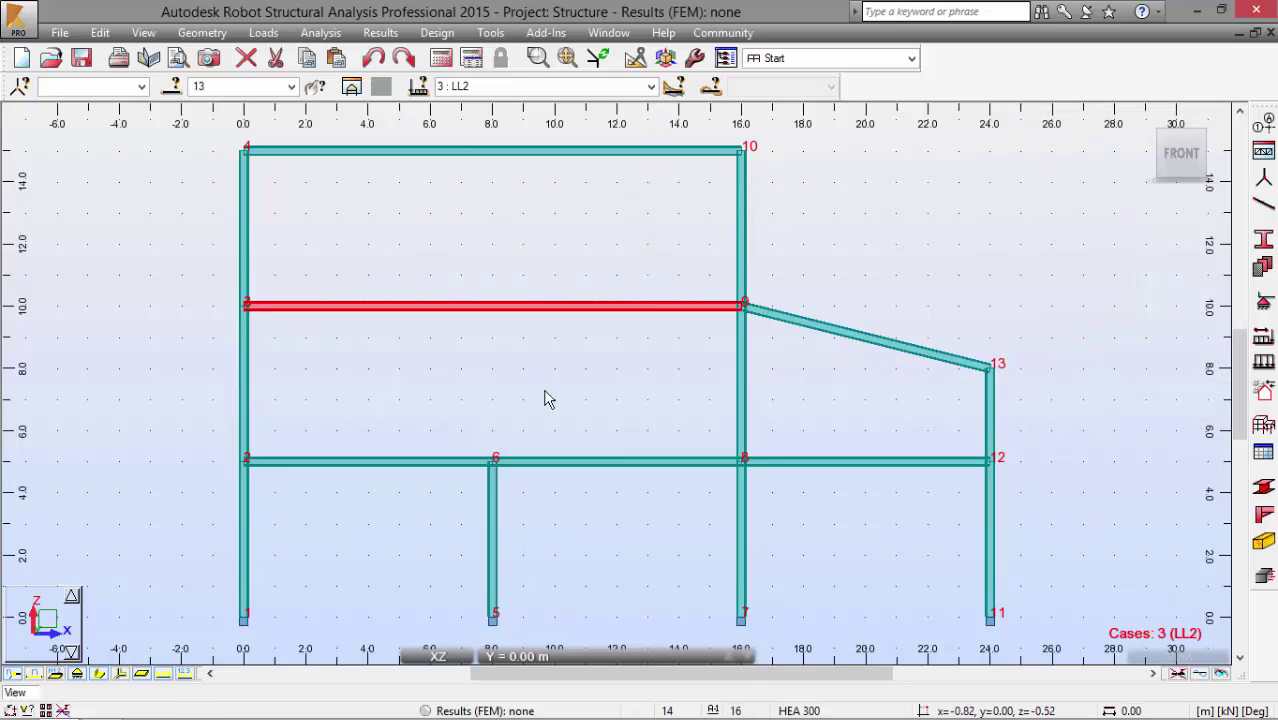
Make DL1 the current load case and turn on the display of load symbols and load values
click(650, 86)
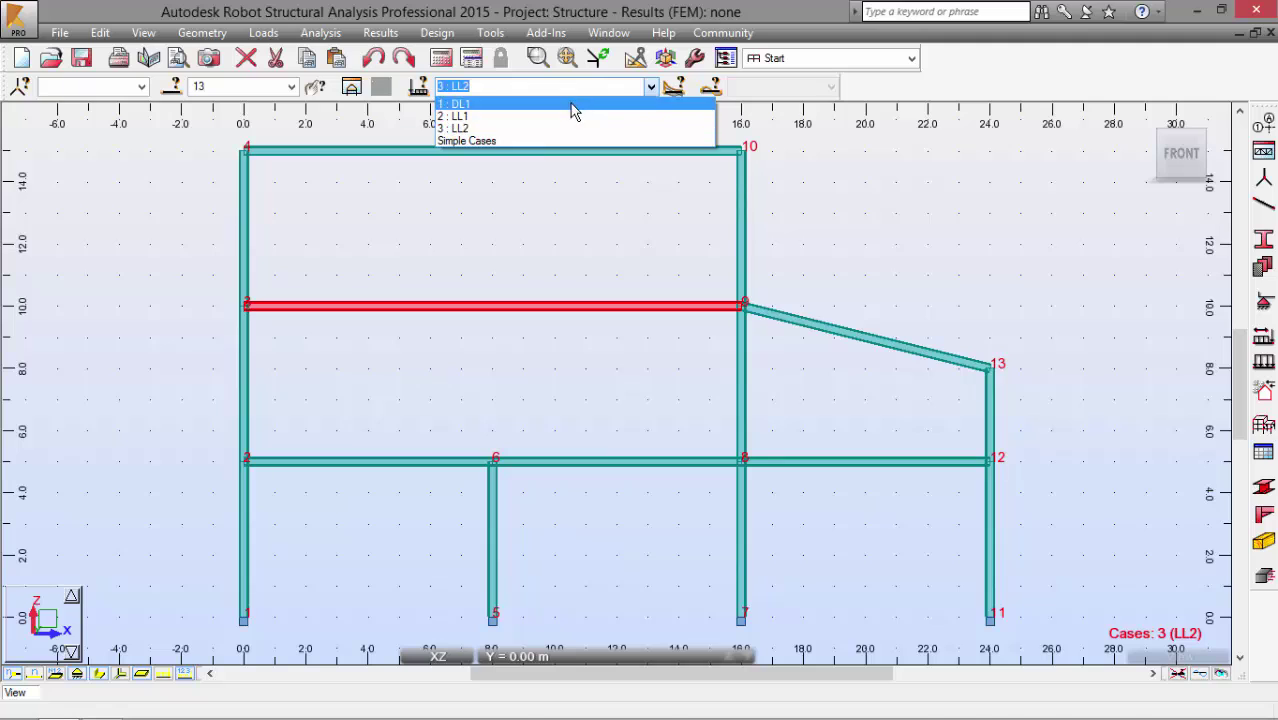
click(572, 104)
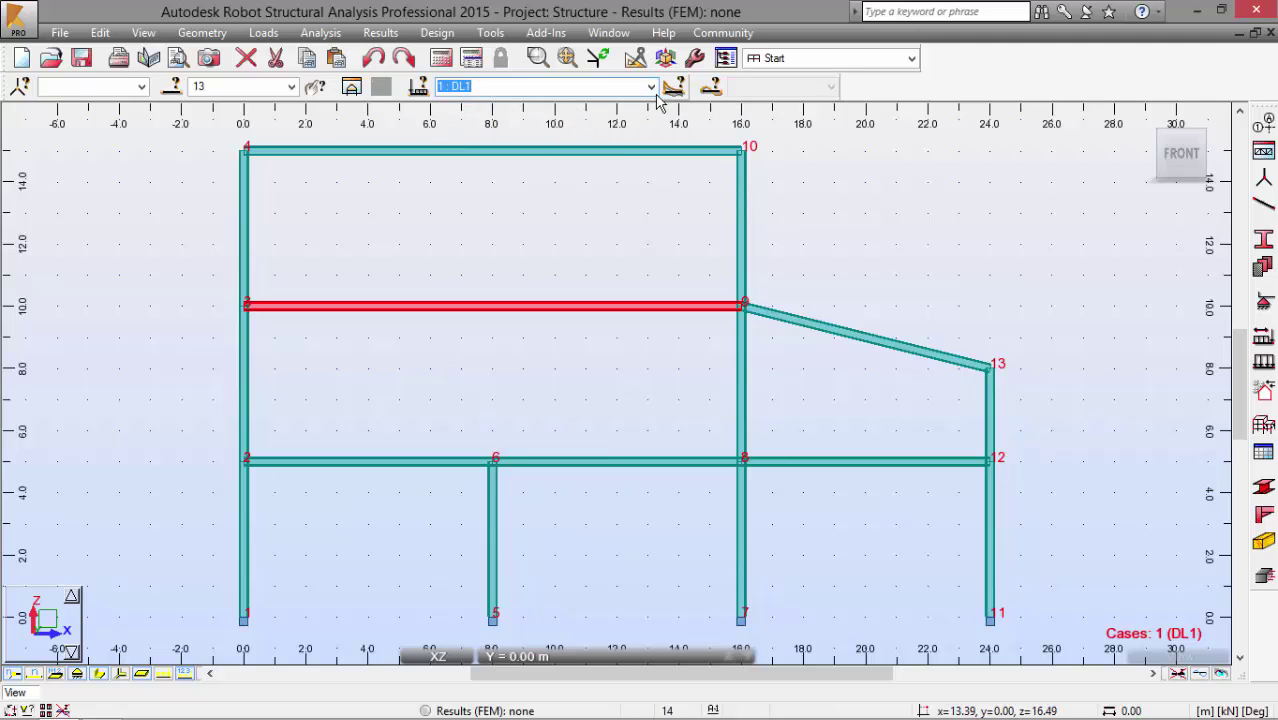
click(165, 676)
click(444, 292)
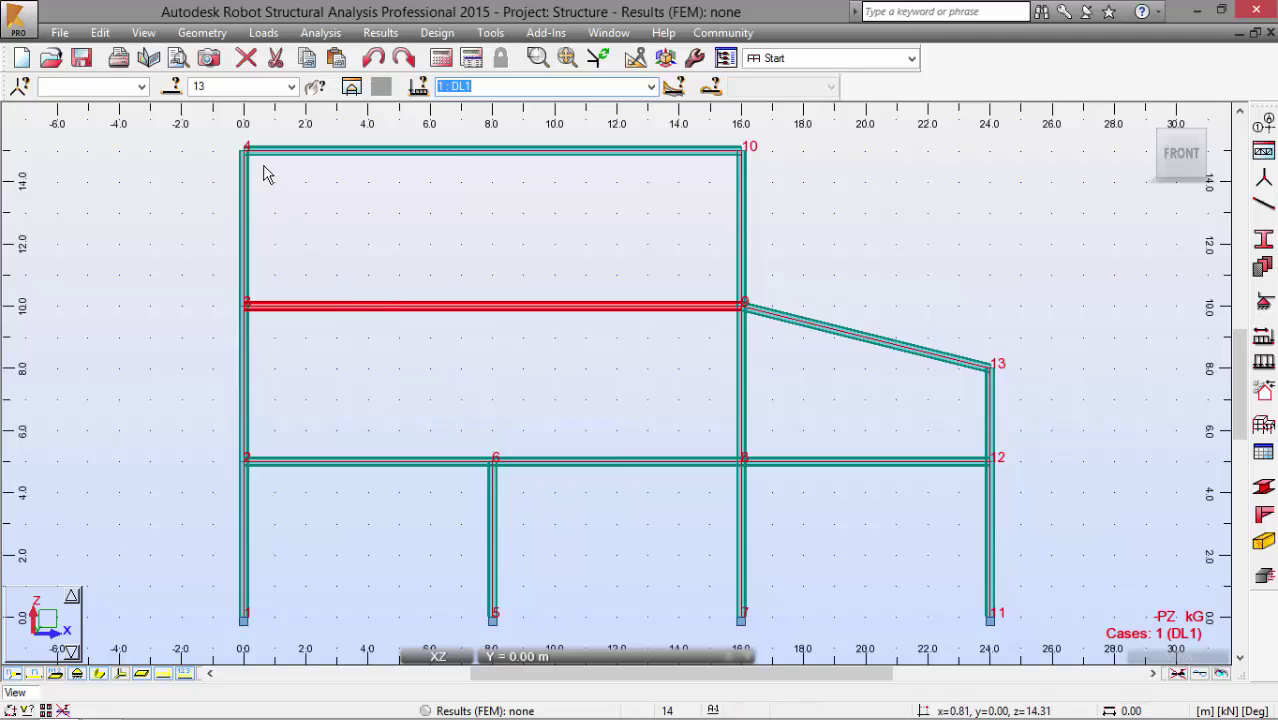
View the loads of cases LL1 and LL2 in turn, leaving LL2 as the current case
click(651, 86)
click(618, 116)
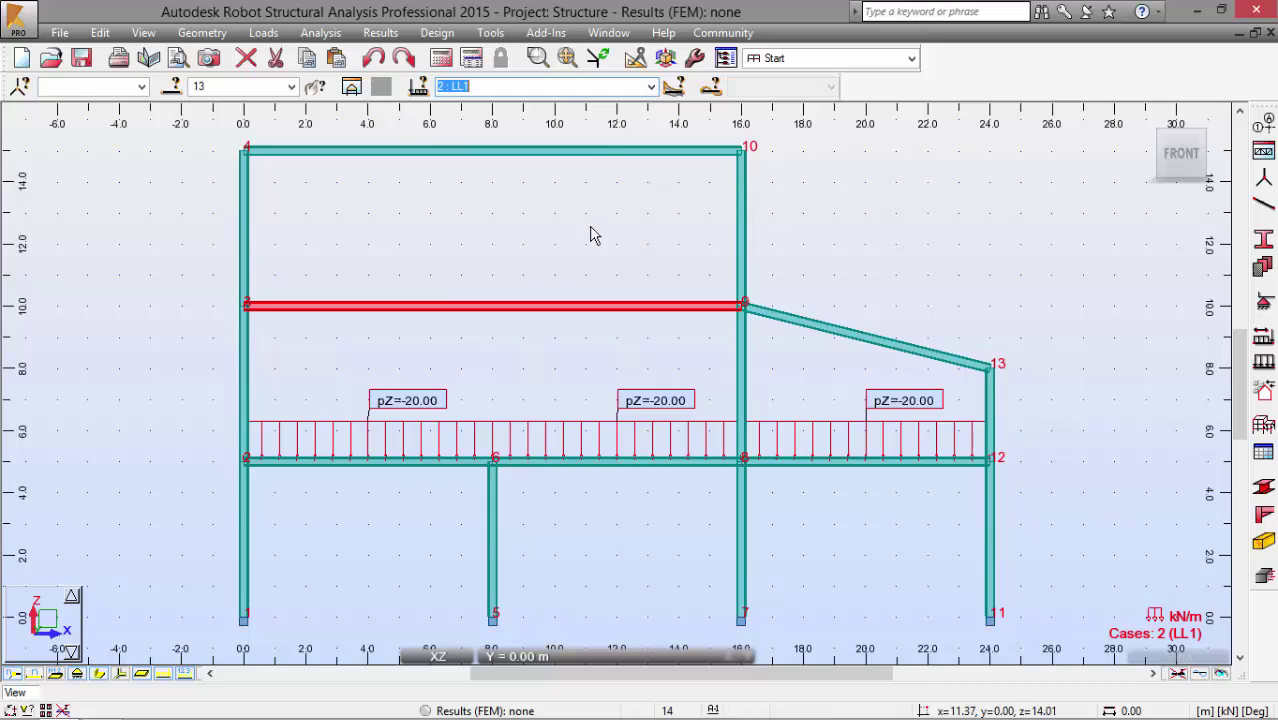
click(651, 88)
click(626, 126)
click(660, 218)
Switch to the manual in Foxit Reader and read section 2.3, Definition of Snow/Wind Loads
key(alt+Tab)
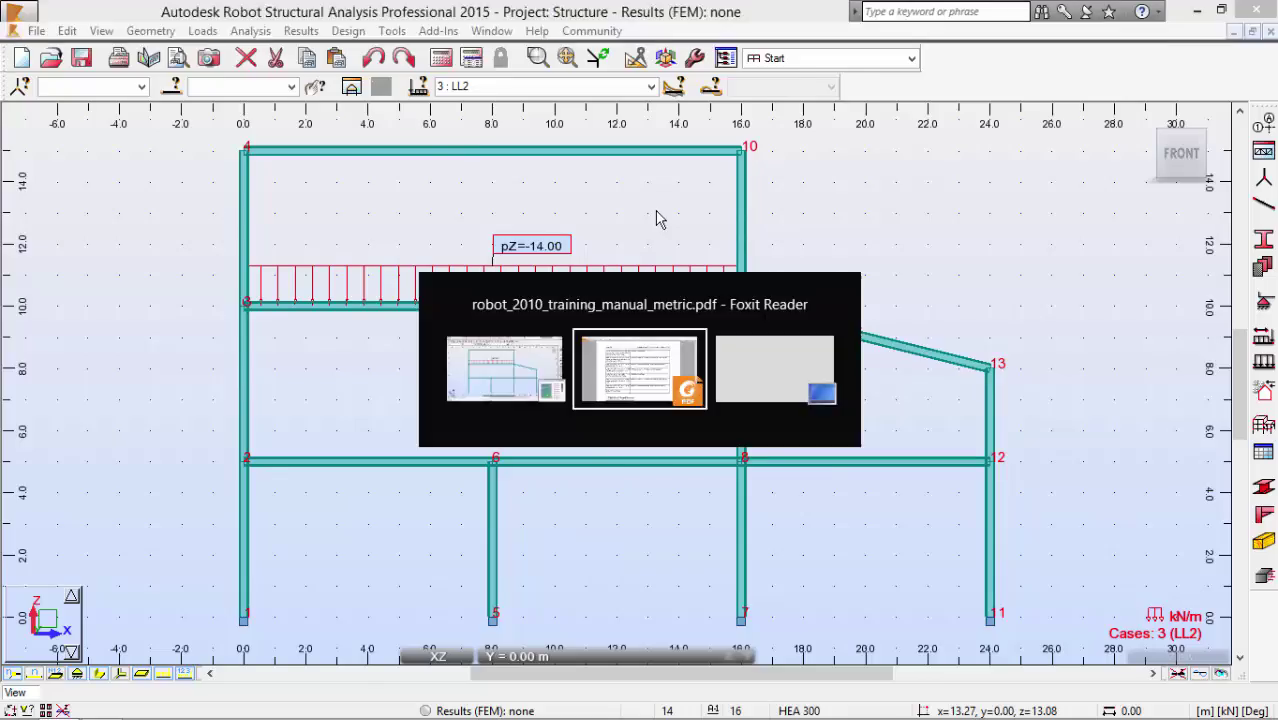
scroll(644, 219, down, 5)
scroll(545, 322, down, 3)
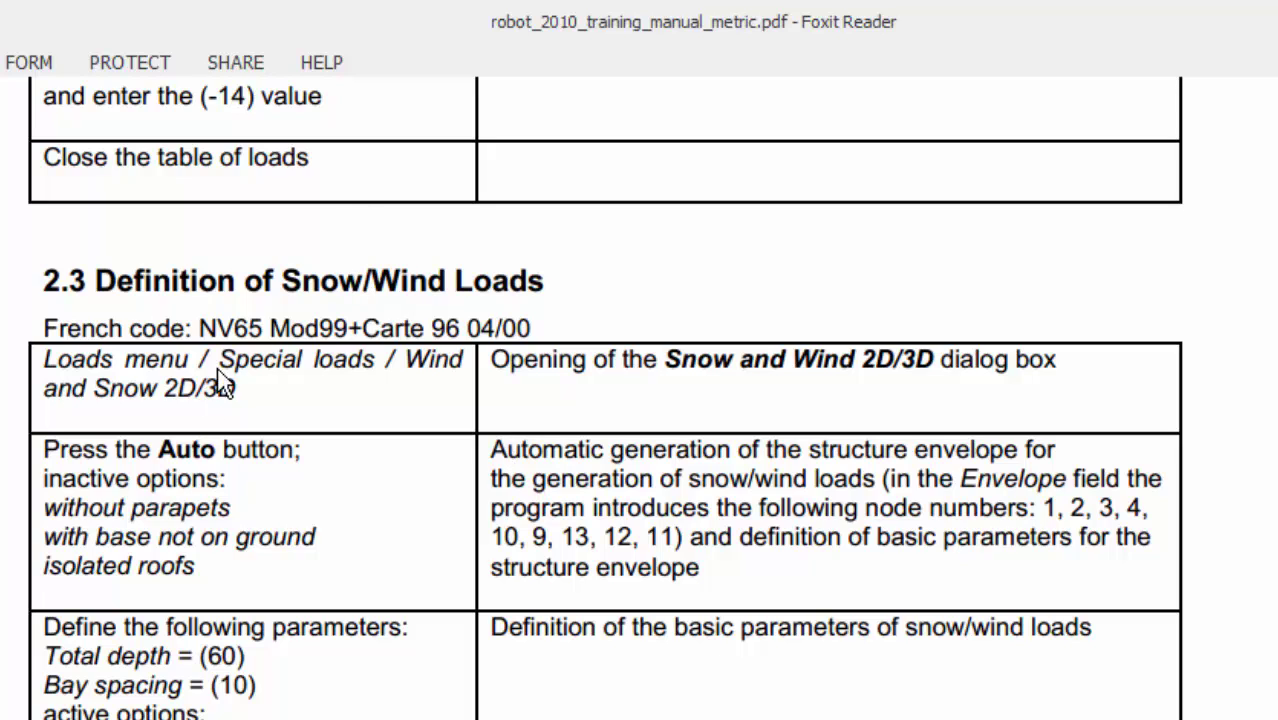
mouse_move(34, 310)
mouse_down()
mouse_move(64, 366)
mouse_move(180, 390)
mouse_move(389, 384)
mouse_move(500, 361)
mouse_move(560, 321)
mouse_move(118, 291)
mouse_move(34, 313)
mouse_up()
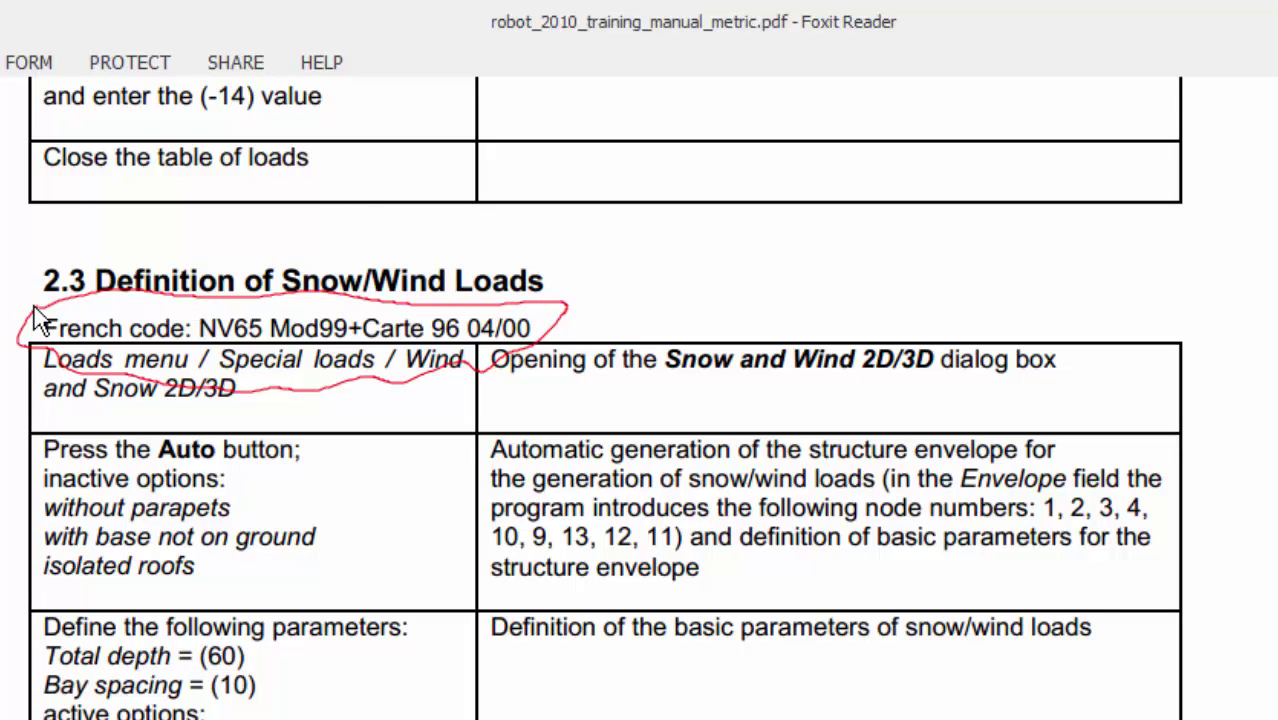